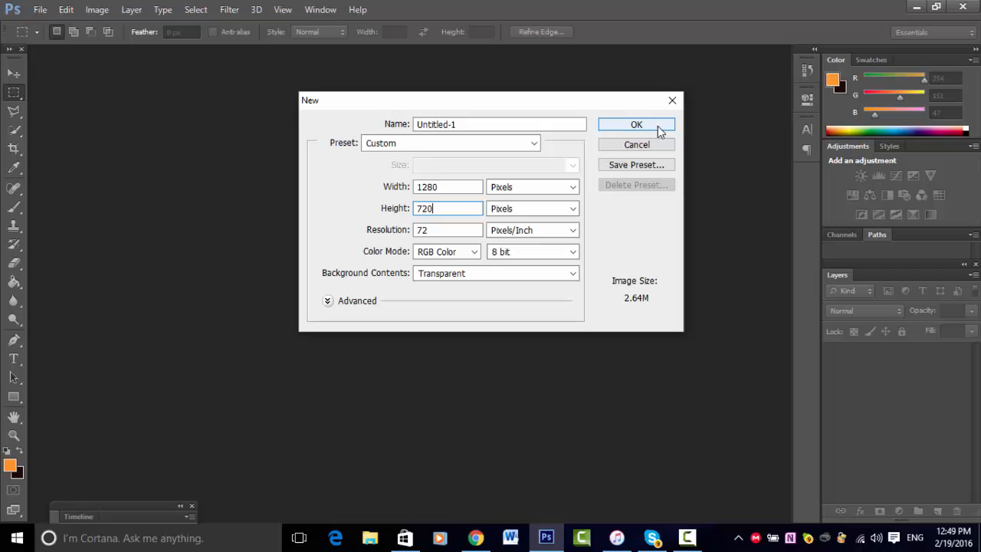
# Create the 1280 × 720 pixel transparent document and place fifa 16 squad page.jpg in it.
pyautogui.click(657, 126)
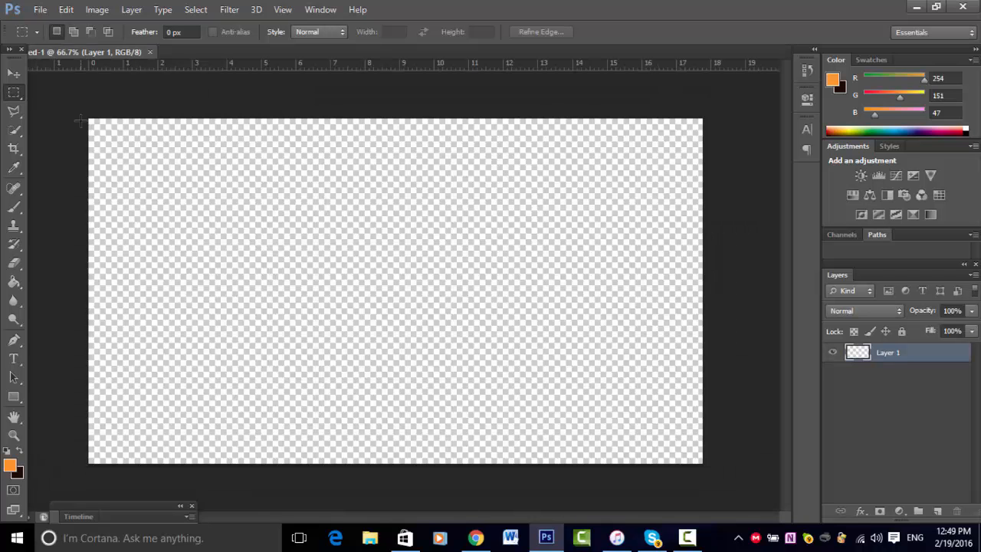
pyautogui.click(13, 72)
pyautogui.click(40, 10)
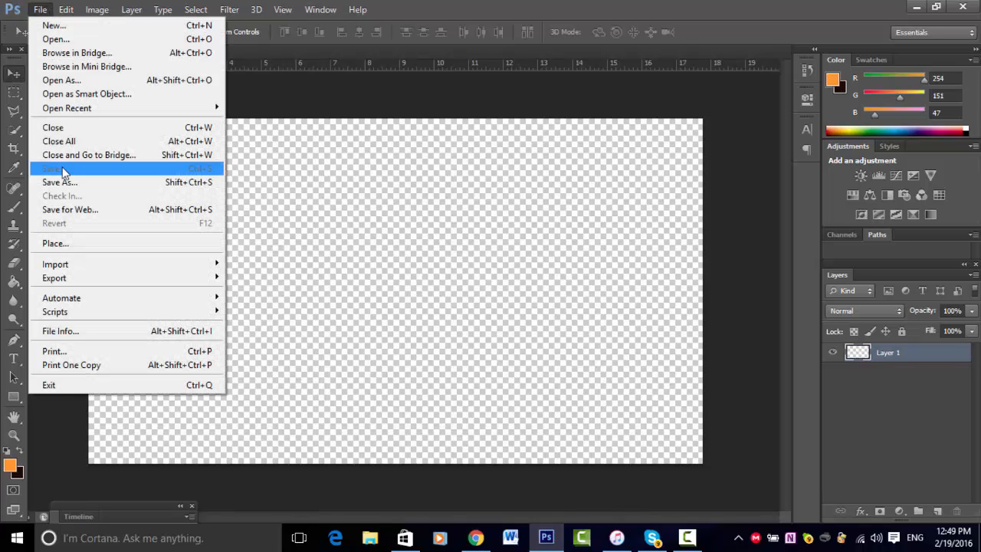
pyautogui.click(79, 242)
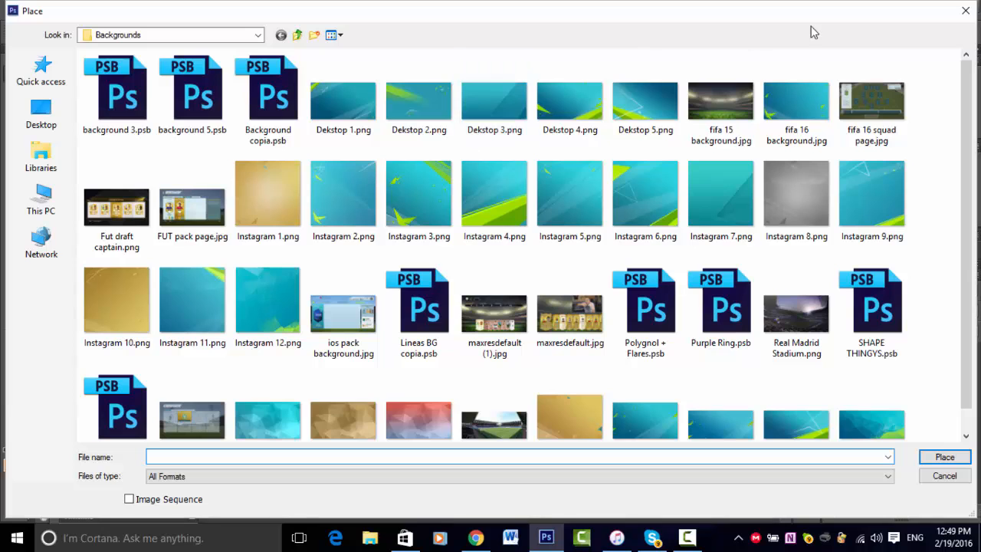
pyautogui.click(871, 101)
pyautogui.click(939, 457)
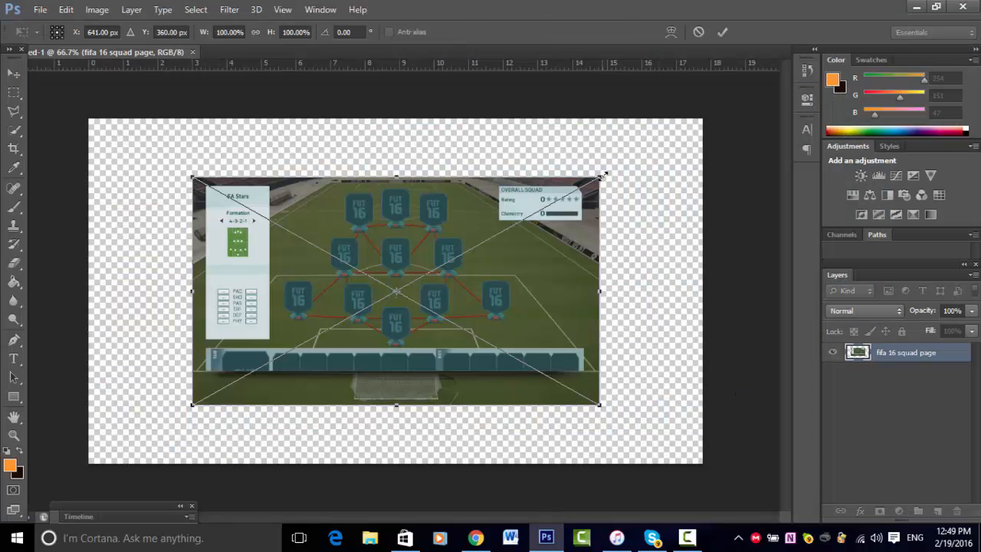
# Scale the placed squad page image to cover the whole canvas and add an empty layer above it.
pyautogui.moveTo(603, 175); pyautogui.dragTo(706, 116)
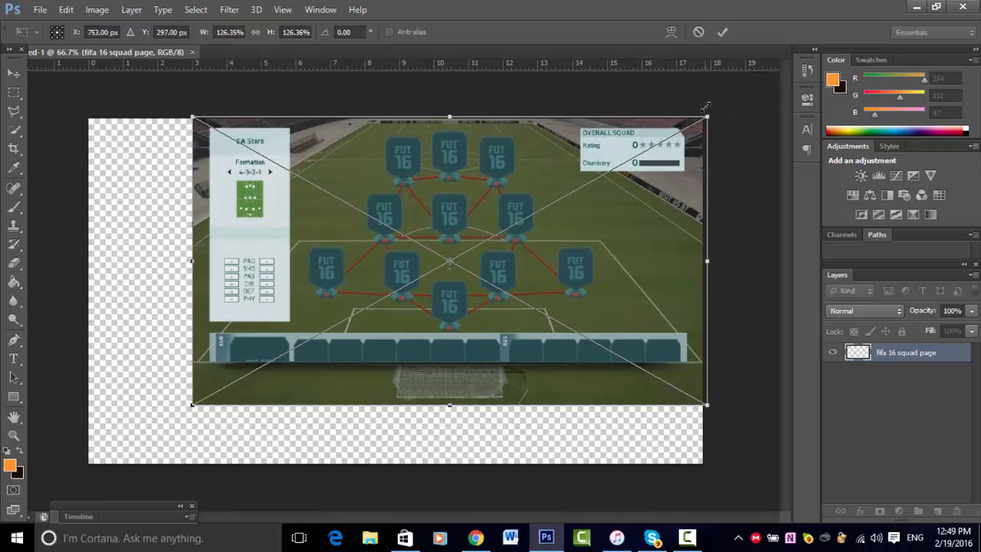
pyautogui.moveTo(191, 410); pyautogui.dragTo(100, 493)
pyautogui.press('Return')
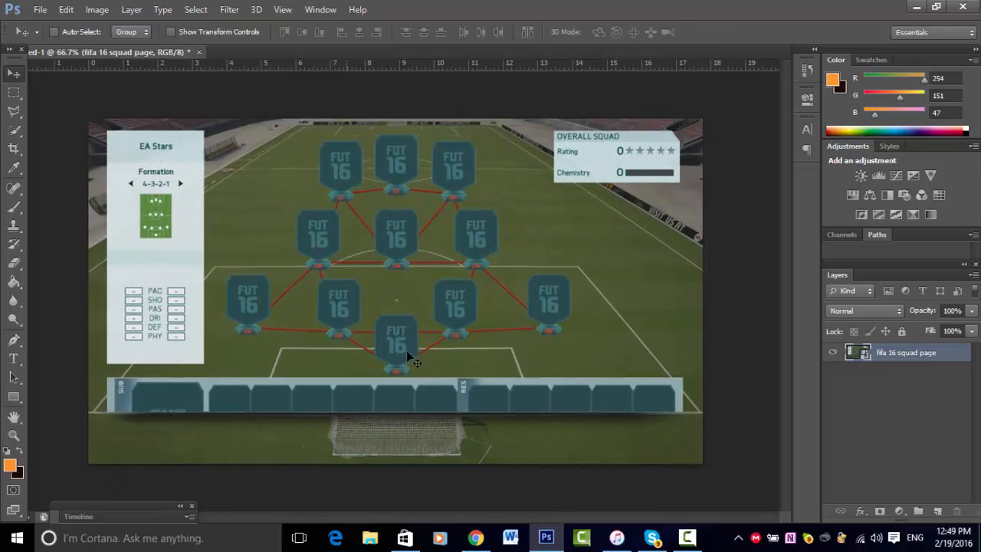
pyautogui.click(939, 511)
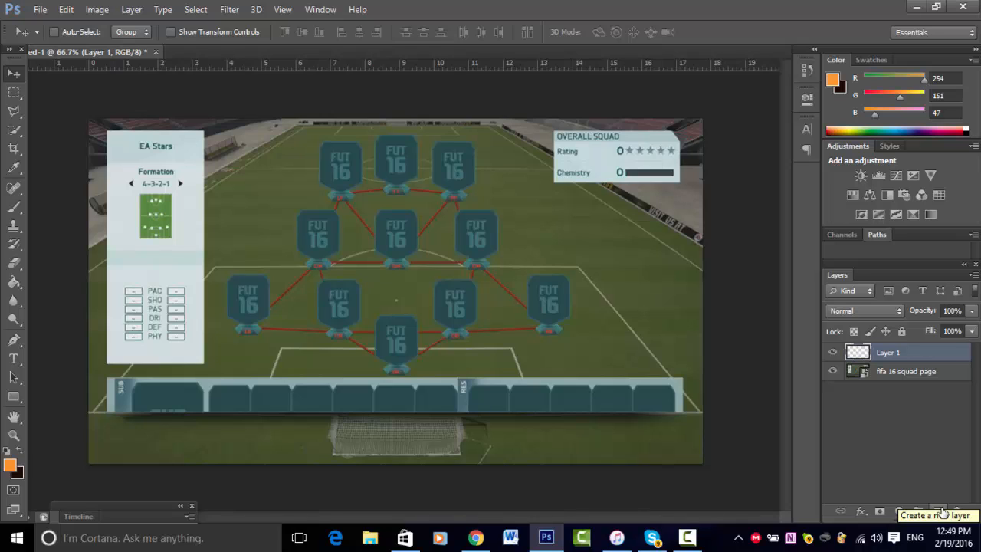
# Rasterize the fifa 16 squad page layer so that the Blur tool can work on it.
pyautogui.click(920, 372)
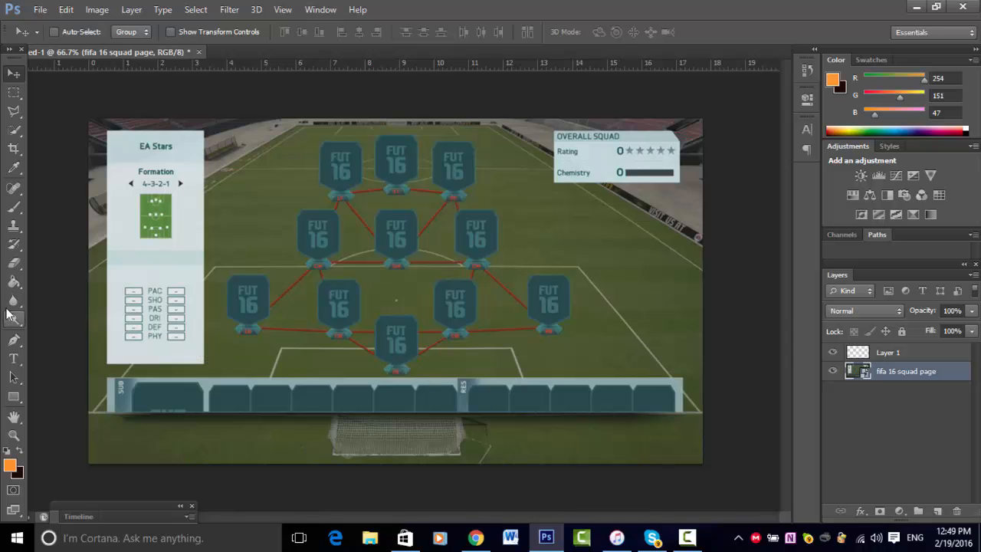
pyautogui.click(13, 300)
pyautogui.click(149, 157)
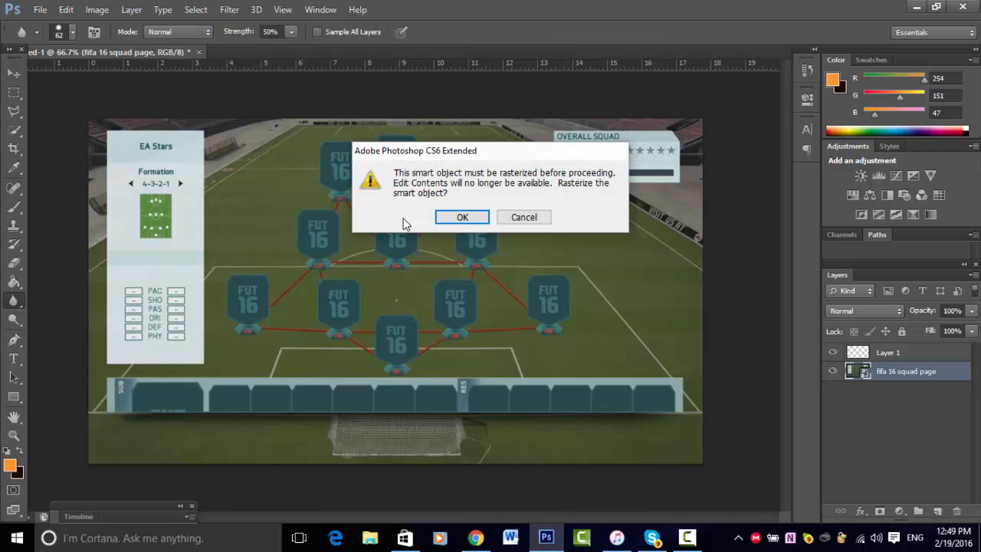
pyautogui.click(456, 217)
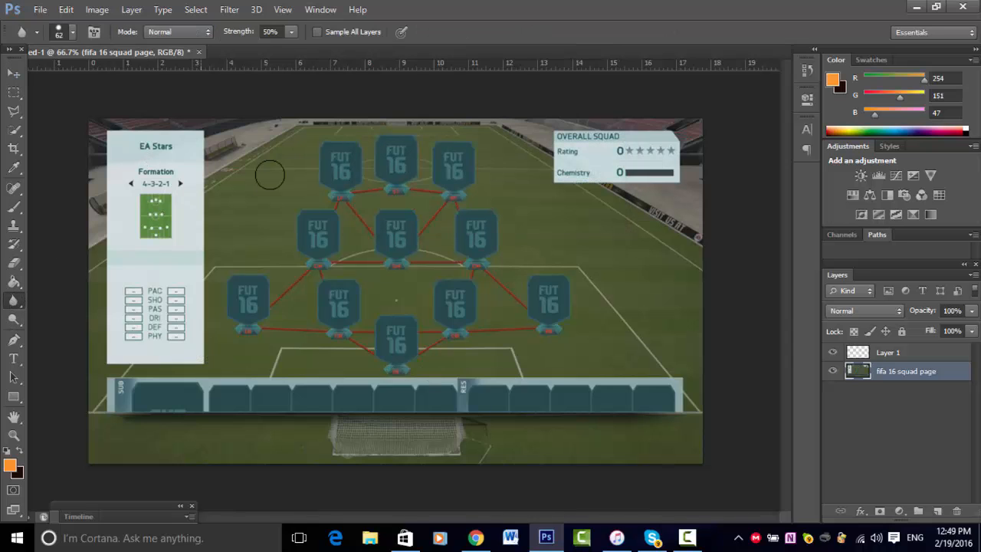
# Blur the whole squad page image with a 288 px brush at 50% strength, and reselect the empty Layer 1.
pyautogui.click(75, 34)
pyautogui.moveTo(120, 76); pyautogui.dragTo(132, 79)
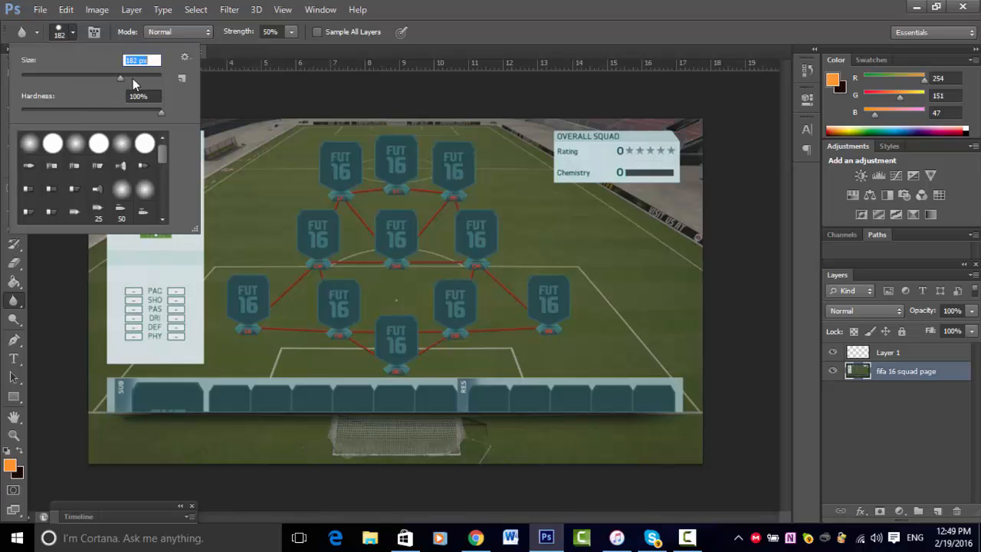
pyautogui.click(331, 192)
pyautogui.moveTo(331, 193)
pyautogui.mouseDown()
pyautogui.moveTo(340, 138)
pyautogui.moveTo(331, 125)
pyautogui.moveTo(162, 170)
pyautogui.moveTo(166, 141)
pyautogui.moveTo(134, 131)
pyautogui.moveTo(111, 205)
pyautogui.moveTo(122, 293)
pyautogui.moveTo(161, 245)
pyautogui.moveTo(147, 293)
pyautogui.moveTo(173, 249)
pyautogui.moveTo(67, 357)
pyautogui.moveTo(307, 198)
pyautogui.moveTo(359, 249)
pyautogui.moveTo(302, 322)
pyautogui.moveTo(493, 248)
pyautogui.moveTo(543, 215)
pyautogui.moveTo(564, 290)
pyautogui.moveTo(522, 328)
pyautogui.moveTo(606, 279)
pyautogui.moveTo(561, 234)
pyautogui.moveTo(549, 190)
pyautogui.moveTo(566, 256)
pyautogui.moveTo(607, 197)
pyautogui.moveTo(590, 301)
pyautogui.moveTo(614, 344)
pyautogui.moveTo(649, 352)
pyautogui.moveTo(648, 375)
pyautogui.moveTo(589, 463)
pyautogui.moveTo(671, 458)
pyautogui.moveTo(550, 452)
pyautogui.moveTo(510, 380)
pyautogui.moveTo(430, 396)
pyautogui.moveTo(487, 341)
pyautogui.moveTo(289, 413)
pyautogui.moveTo(234, 458)
pyautogui.moveTo(317, 467)
pyautogui.moveTo(382, 407)
pyautogui.moveTo(290, 359)
pyautogui.moveTo(64, 391)
pyautogui.moveTo(239, 391)
pyautogui.moveTo(576, 296)
pyautogui.moveTo(358, 292)
pyautogui.moveTo(564, 262)
pyautogui.moveTo(413, 251)
pyautogui.moveTo(336, 198)
pyautogui.moveTo(485, 183)
pyautogui.moveTo(598, 146)
pyautogui.moveTo(458, 148)
pyautogui.moveTo(338, 129)
pyautogui.moveTo(662, 169)
pyautogui.moveTo(728, 148)
pyautogui.moveTo(641, 215)
pyautogui.moveTo(671, 268)
pyautogui.moveTo(704, 209)
pyautogui.moveTo(686, 245)
pyautogui.moveTo(675, 189)
pyautogui.moveTo(639, 435)
pyautogui.moveTo(681, 445)
pyautogui.moveTo(655, 406)
pyautogui.moveTo(606, 476)
pyautogui.moveTo(626, 495)
pyautogui.moveTo(511, 417)
pyautogui.moveTo(294, 385)
pyautogui.moveTo(105, 395)
pyautogui.moveTo(57, 438)
pyautogui.moveTo(173, 364)
pyautogui.moveTo(103, 357)
pyautogui.moveTo(118, 115)
pyautogui.mouseUp()
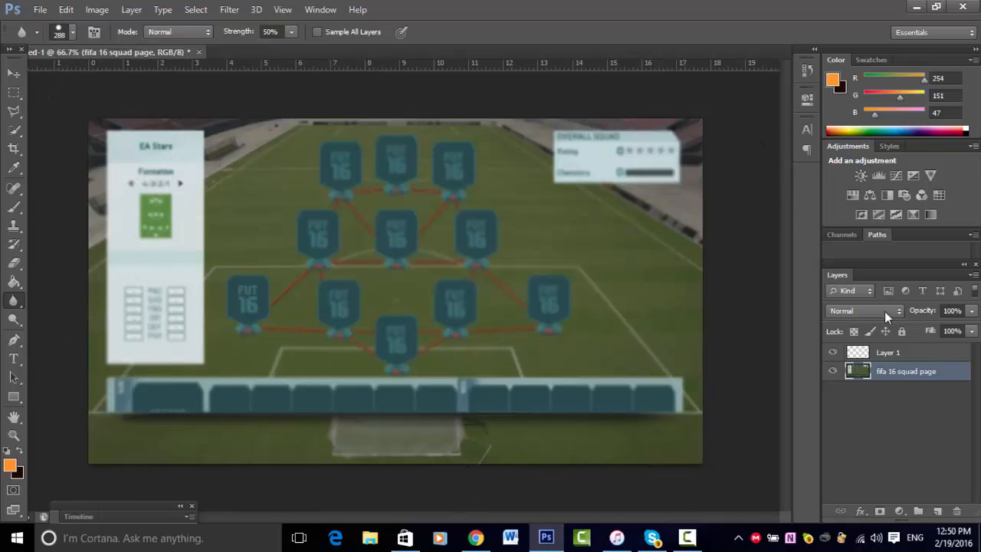
pyautogui.click(928, 355)
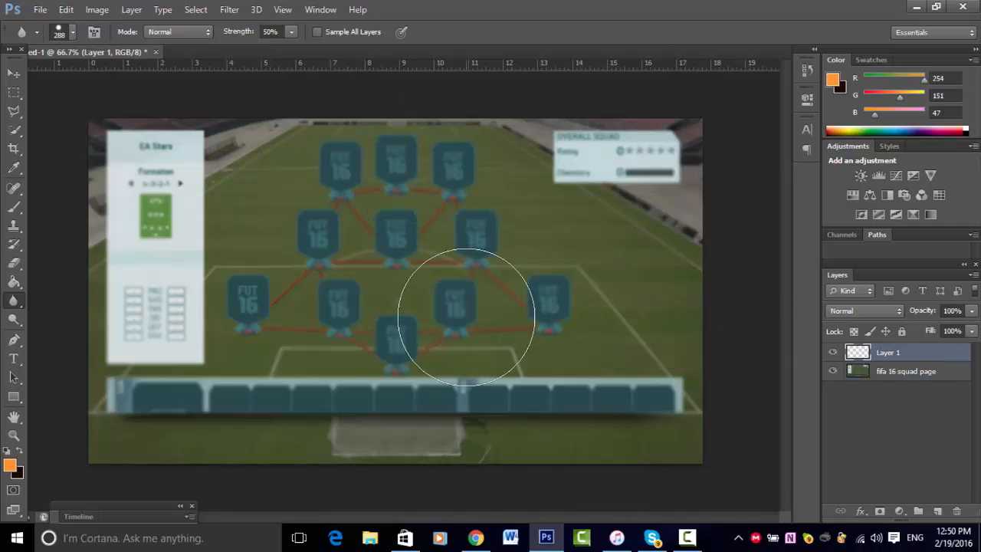
# Switch to Chrome and open the Futhead card generator (futhead.com/card-generator) in a new tab.
pyautogui.click(476, 538)
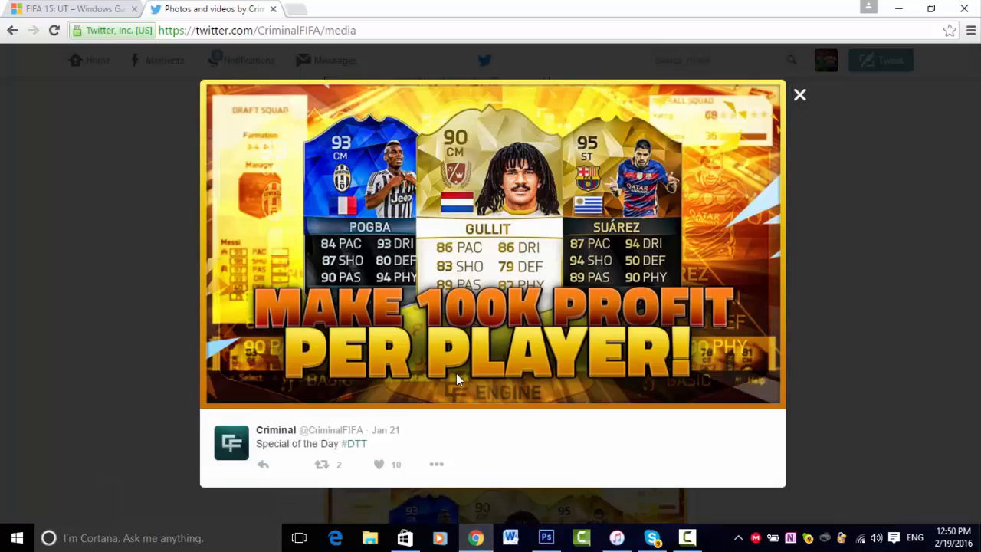
pyautogui.click(294, 11)
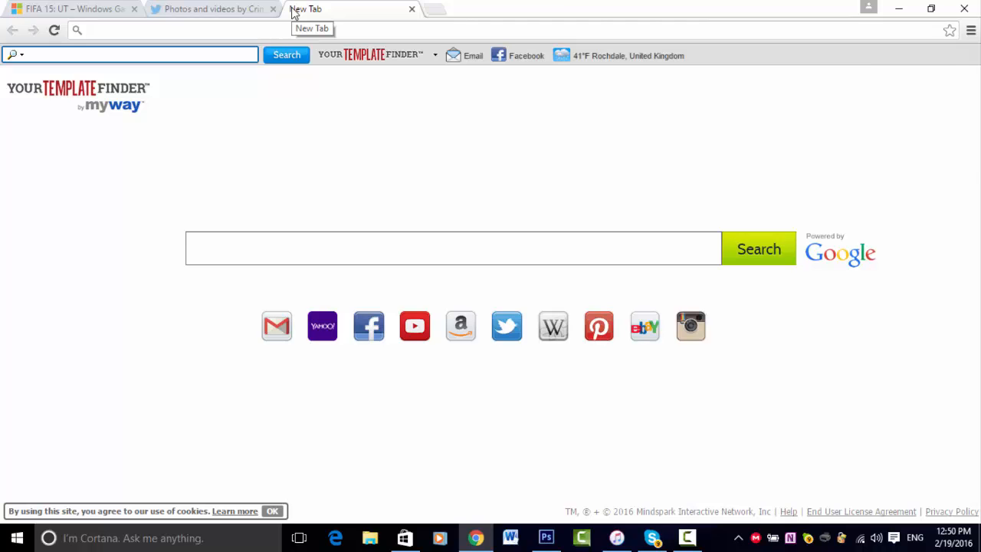
pyautogui.write('fut')
pyautogui.press('Down')
pyautogui.press('Return')
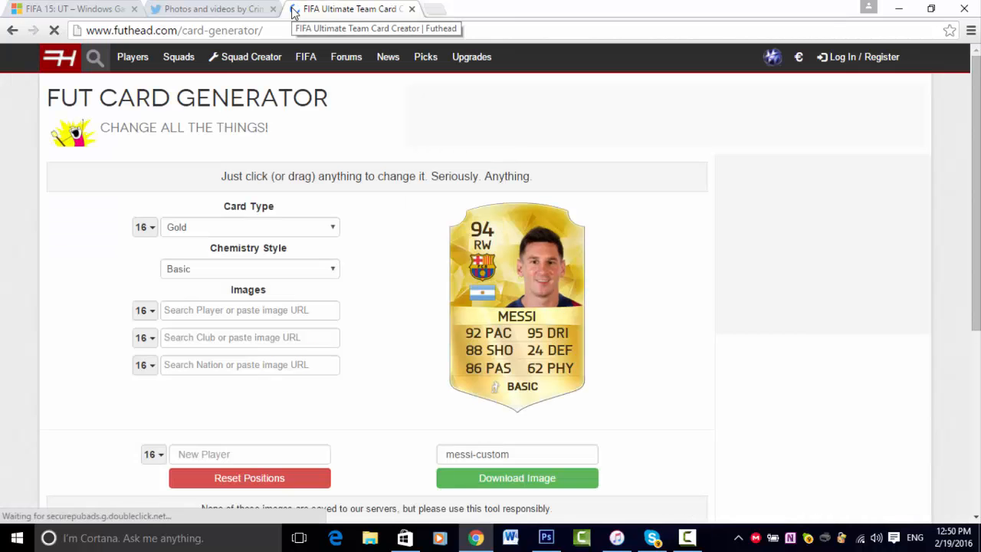
# Load the 97-rated LW Neymar card in the generator and set its card type to TOTY.
pyautogui.click(238, 454)
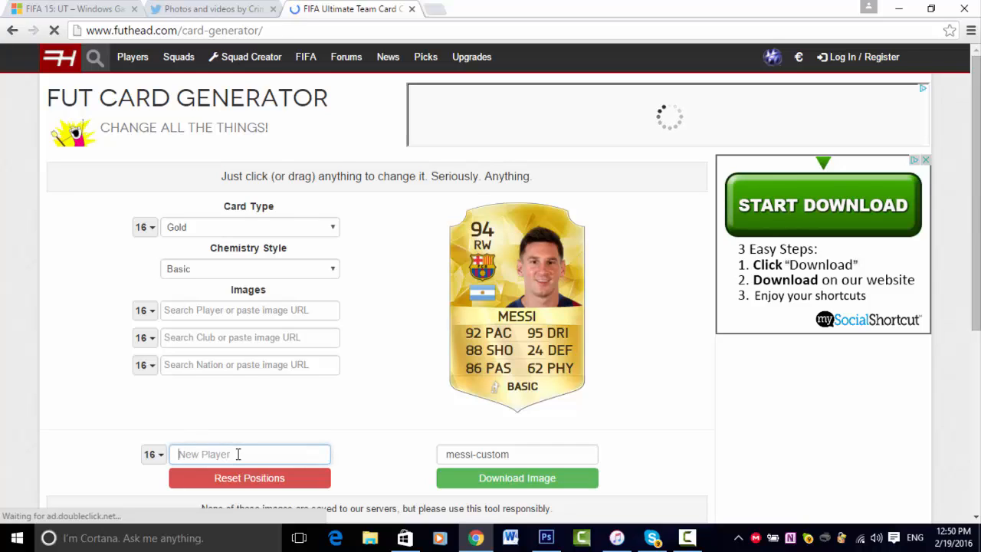
pyautogui.write('na')
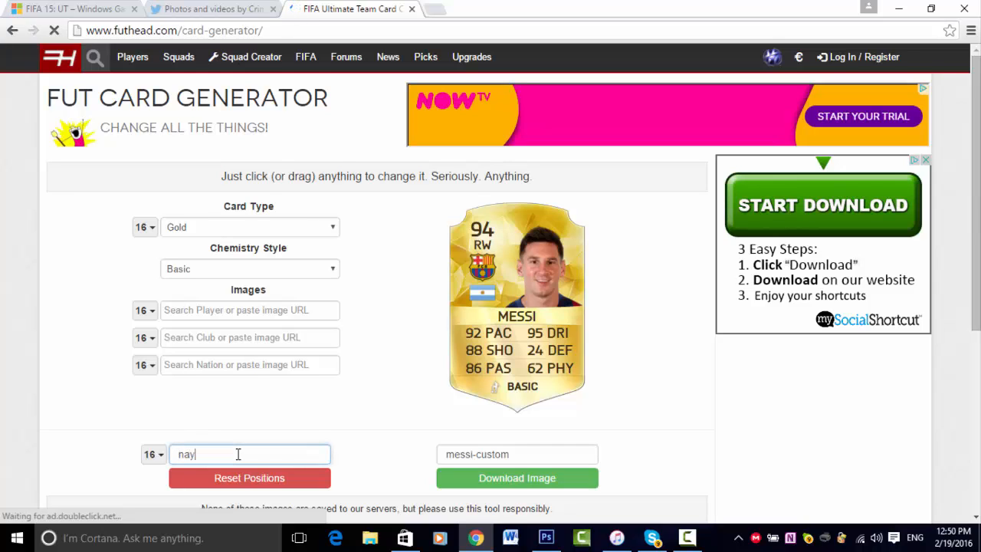
pyautogui.write('y')
pyautogui.press('BackSpace')
pyautogui.press('BackSpace')
pyautogui.press('BackSpace')
pyautogui.write('ne')
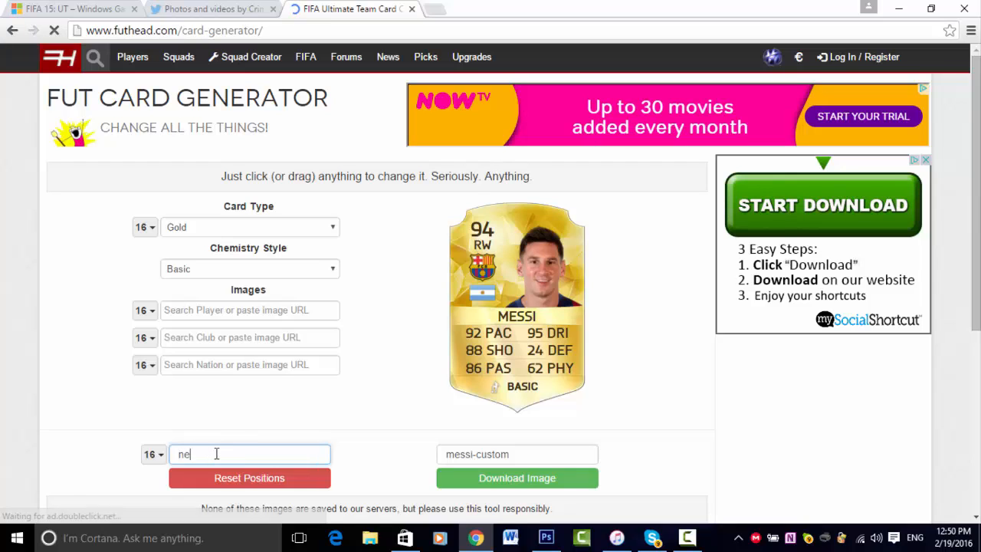
pyautogui.write('ymare')
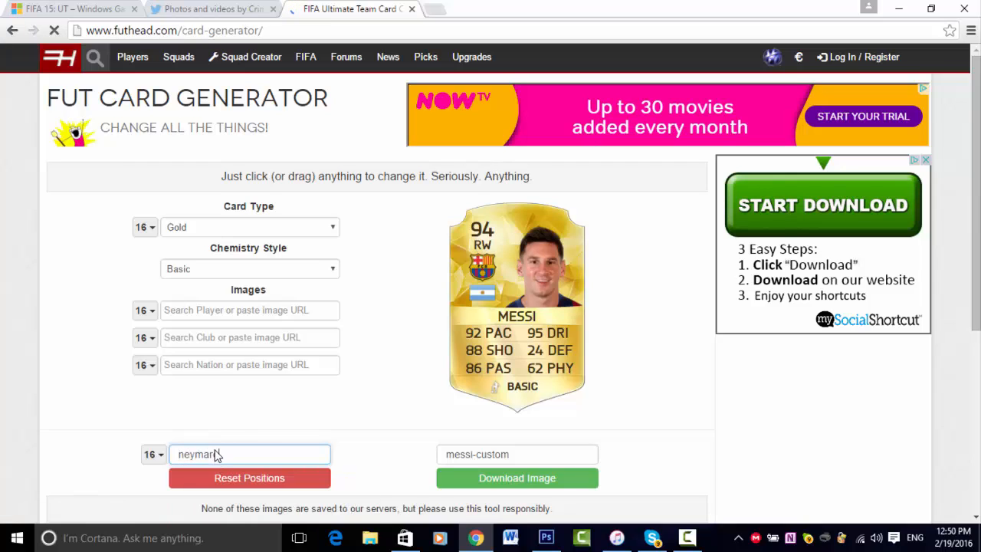
pyautogui.press('BackSpace')
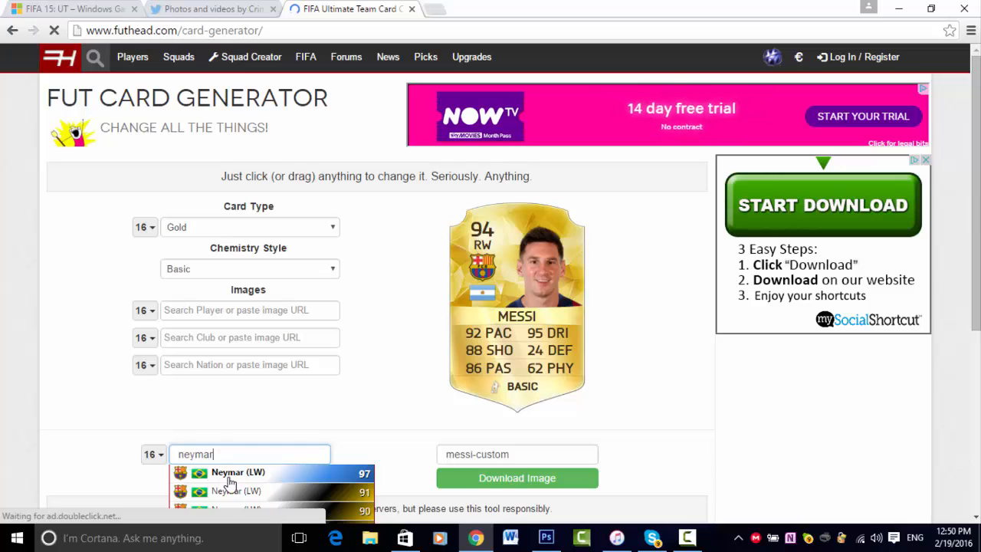
pyautogui.click(230, 473)
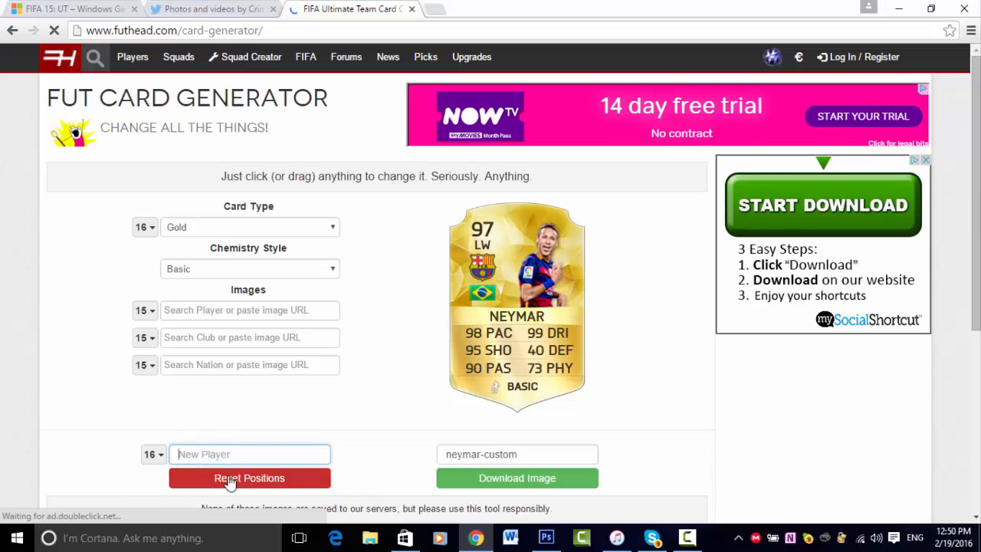
pyautogui.click(299, 229)
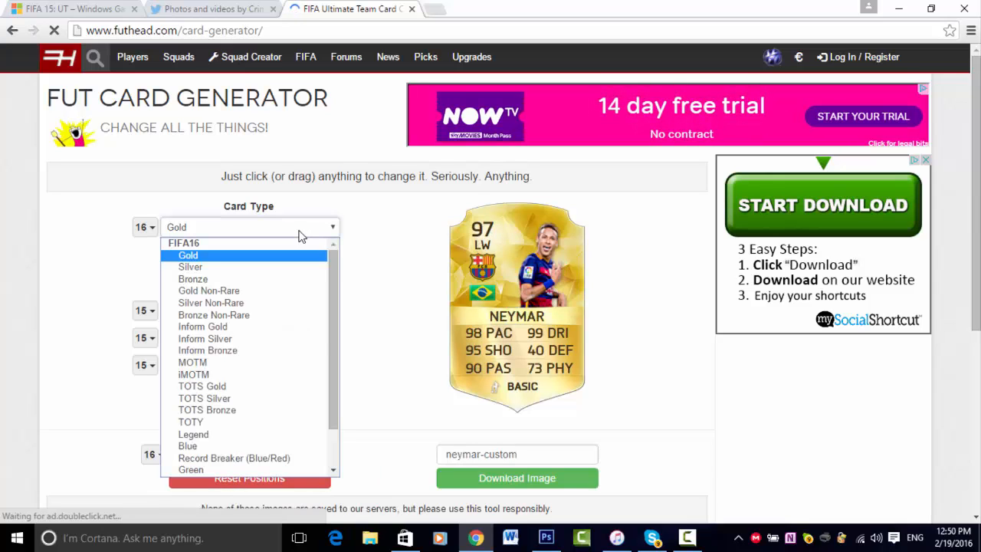
pyautogui.click(225, 422)
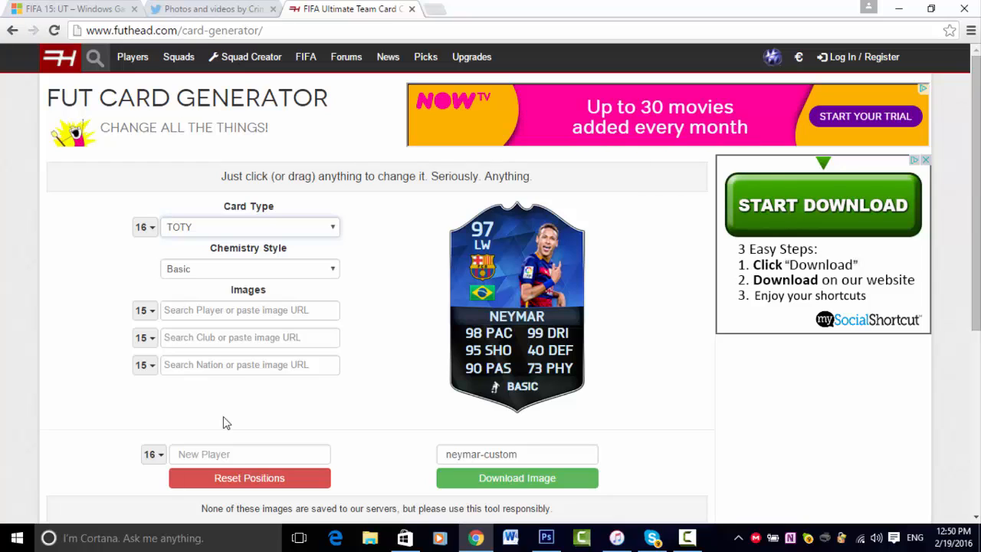
# Look through the open Twitter media page and view the MOTM Di María card image at full size.
pyautogui.click(207, 10)
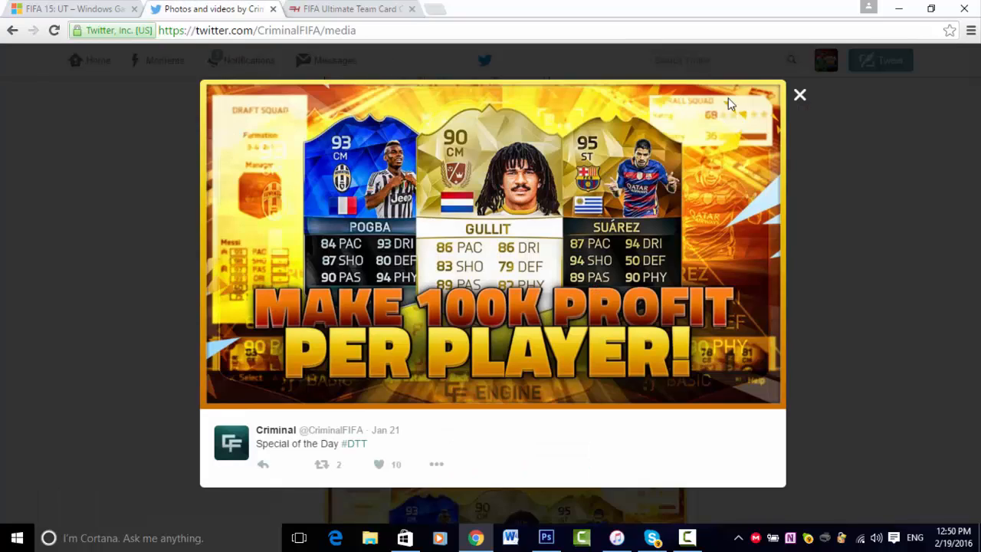
pyautogui.click(799, 95)
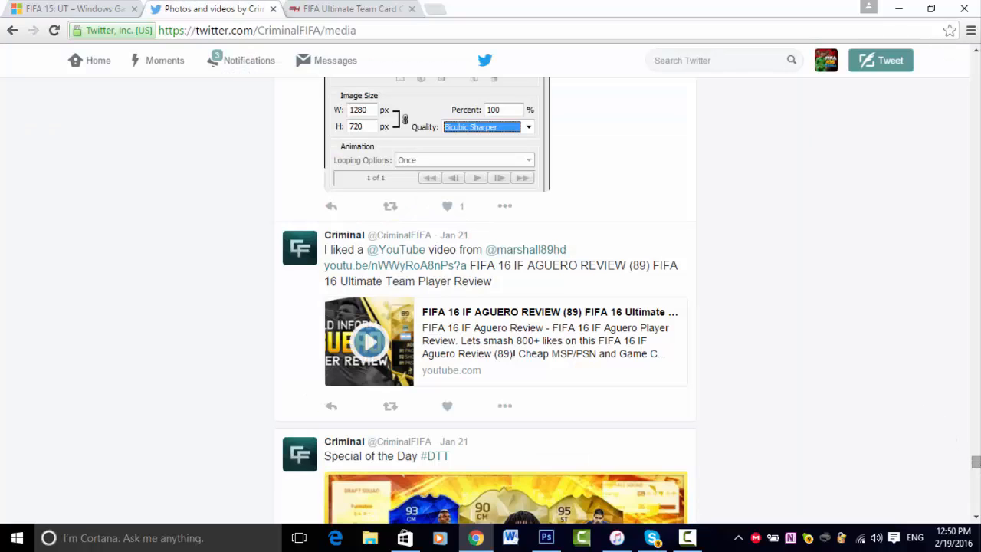
pyautogui.moveTo(975, 460); pyautogui.dragTo(956, 142)
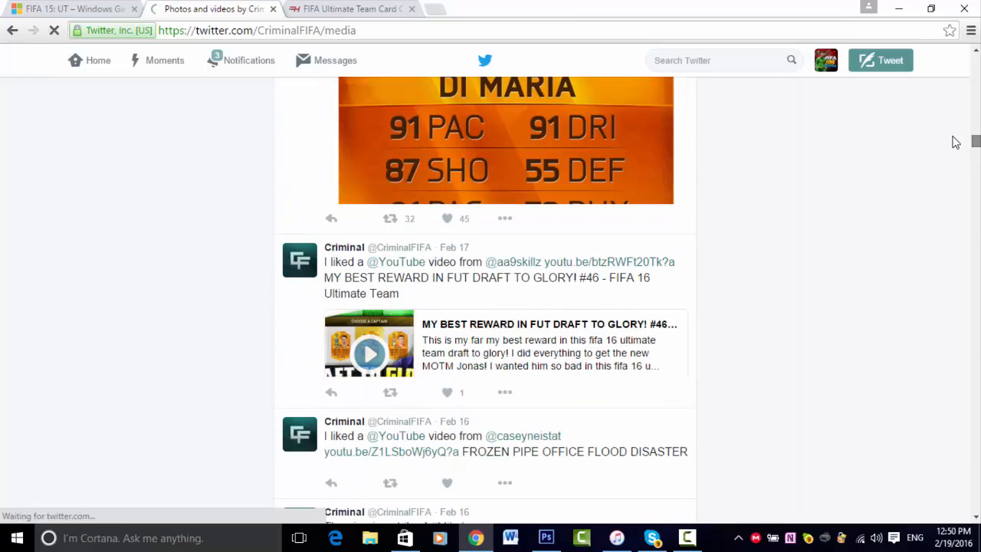
pyautogui.click(562, 140)
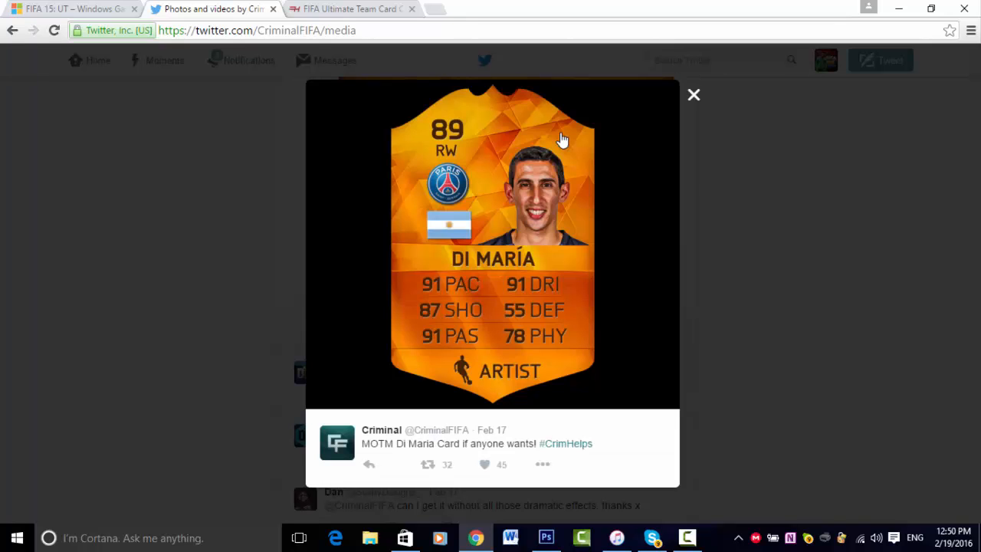
pyautogui.click(693, 98)
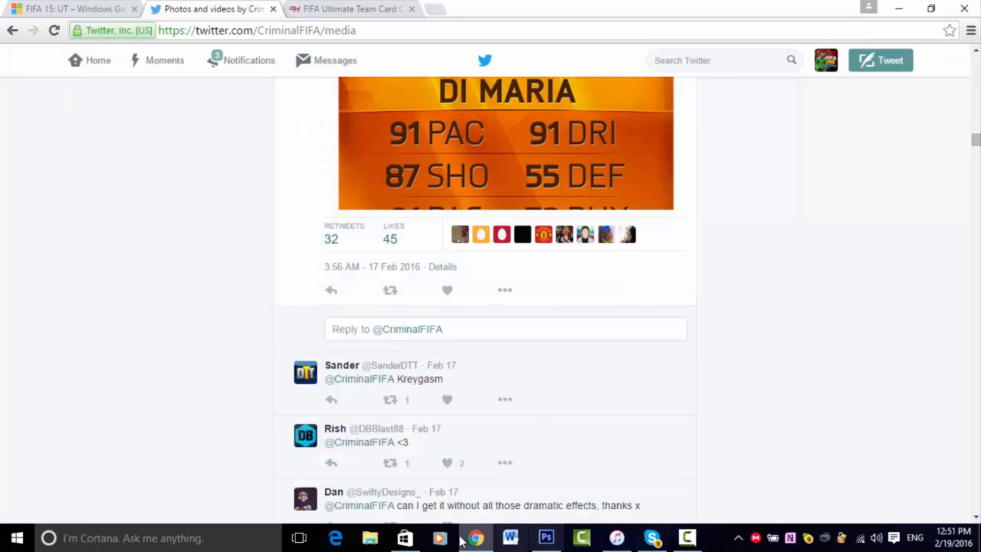
# Switch back to Photoshop and activate the Gradient tool.
pyautogui.click(547, 536)
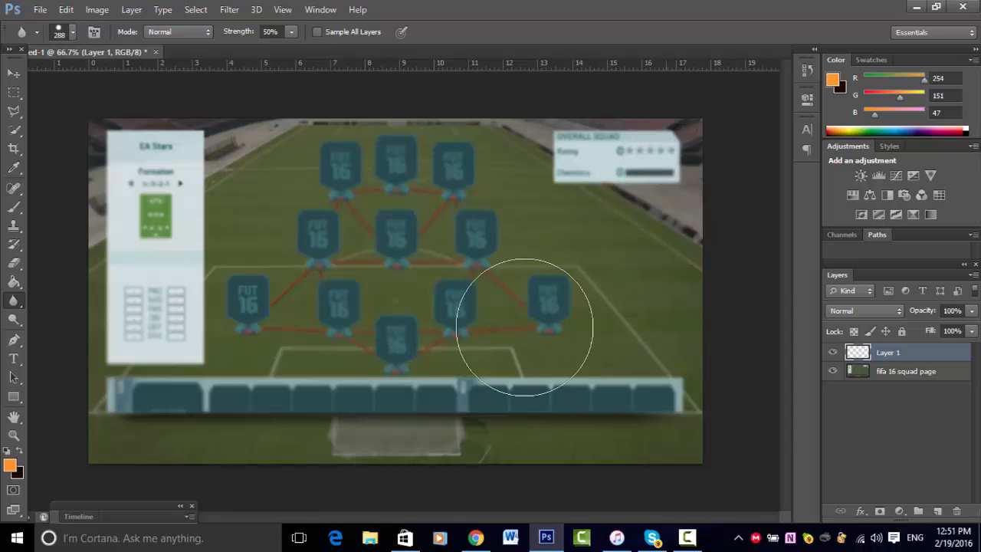
pyautogui.click(15, 281)
pyautogui.click(66, 283)
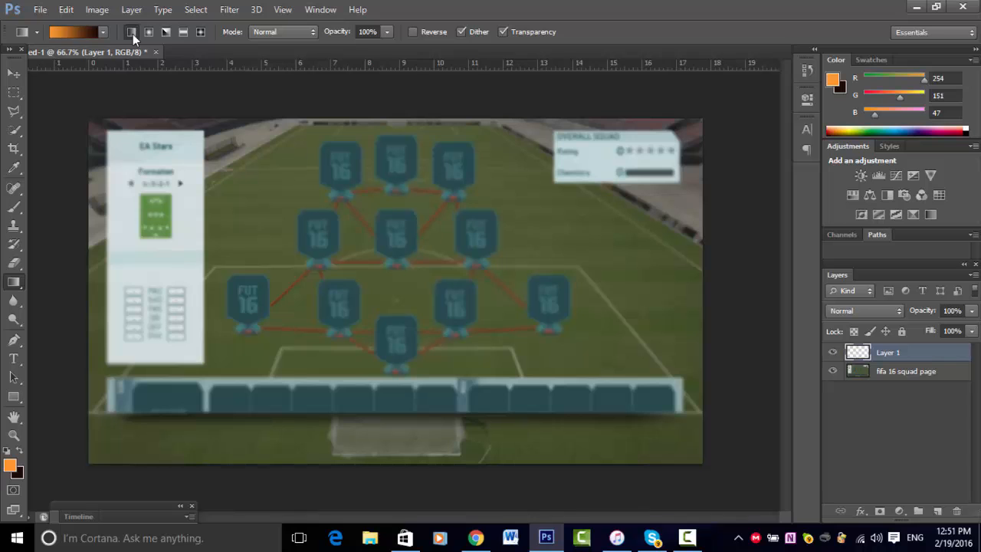
# Check the foreground and background colour values used by the gradient, leaving both as they are.
pyautogui.click(10, 465)
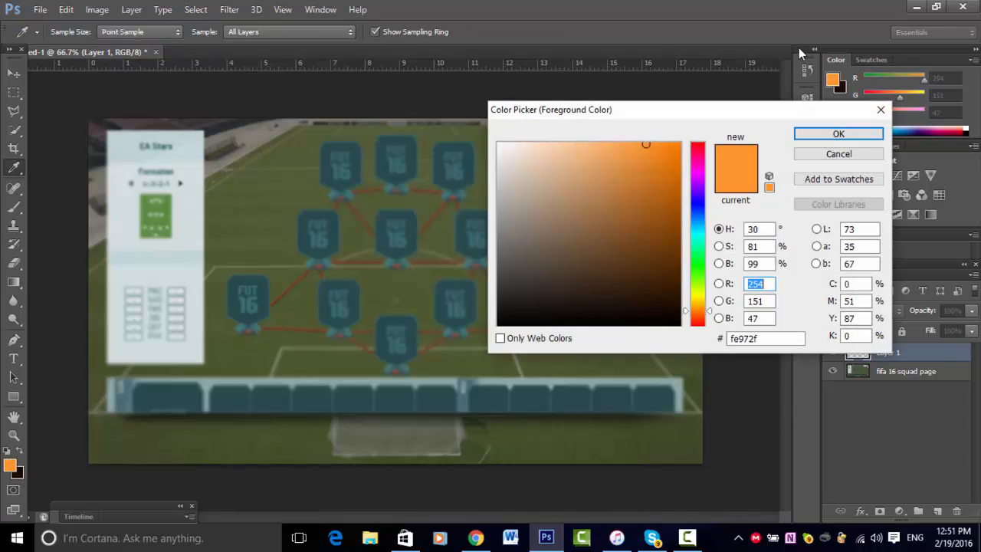
pyautogui.click(880, 109)
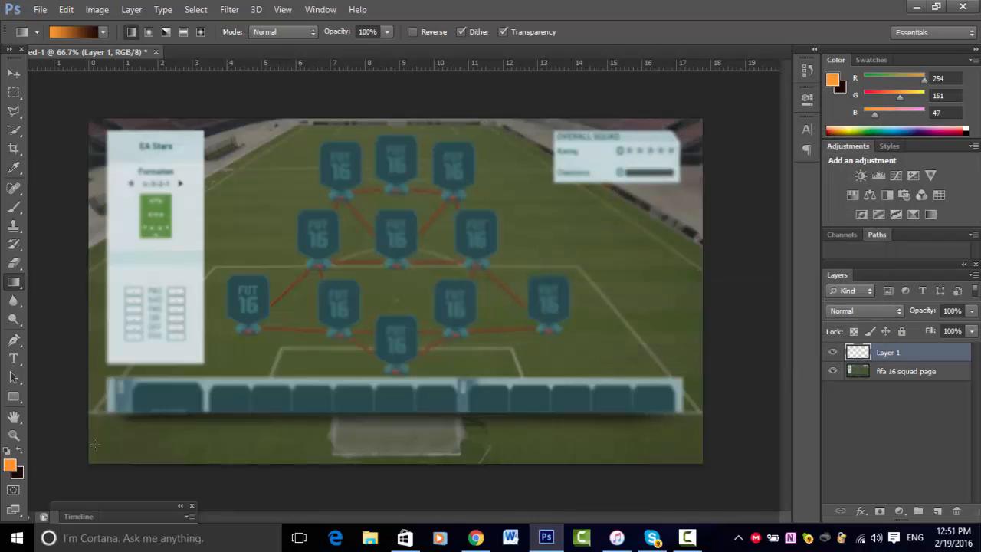
pyautogui.click(21, 475)
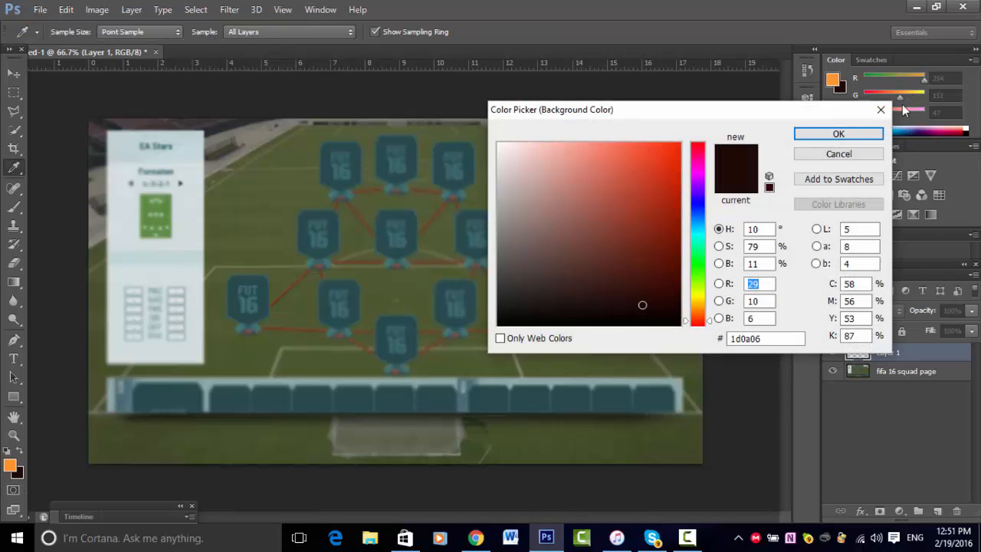
pyautogui.click(880, 110)
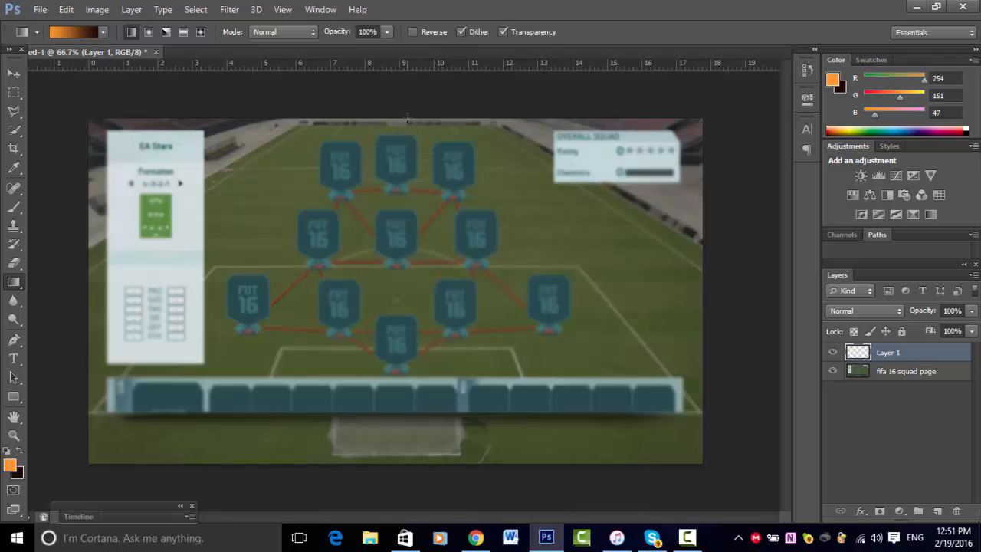
# Fill Layer 1 with a vertical gradient from orange at the canvas's upper edge to near-black below, and set its blend mode to Overlay.
pyautogui.moveTo(406, 119); pyautogui.dragTo(404, 469)
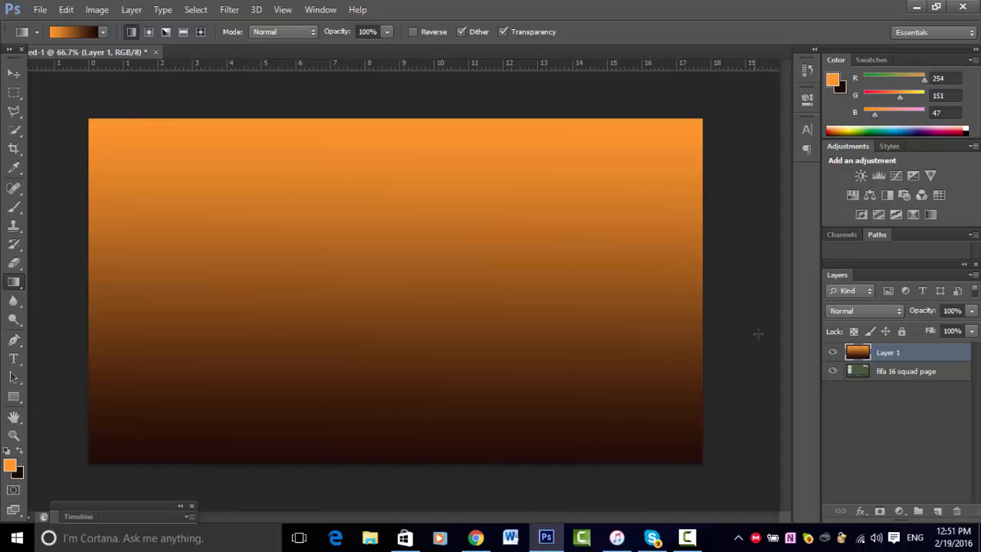
pyautogui.click(859, 309)
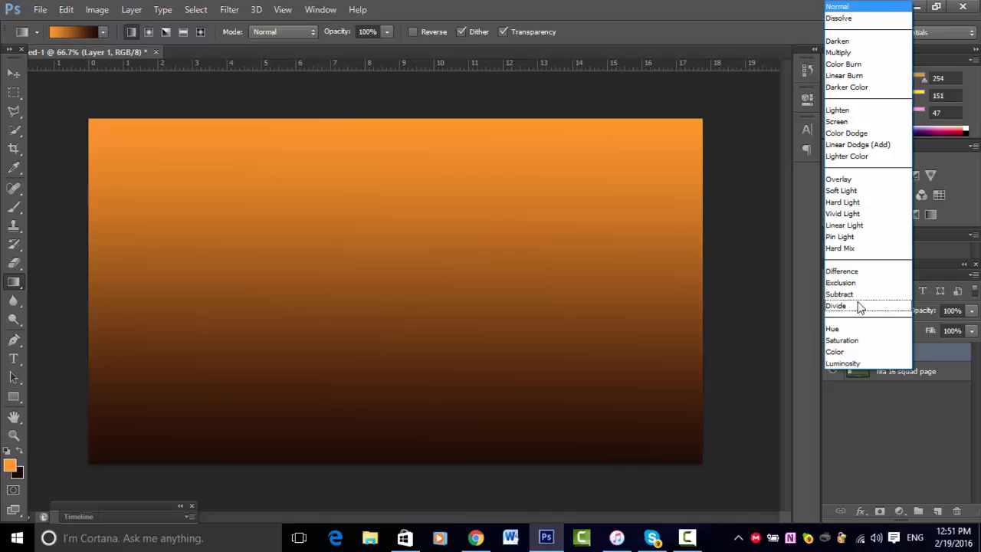
pyautogui.click(846, 179)
pyautogui.press('Down')
pyautogui.press('Up')
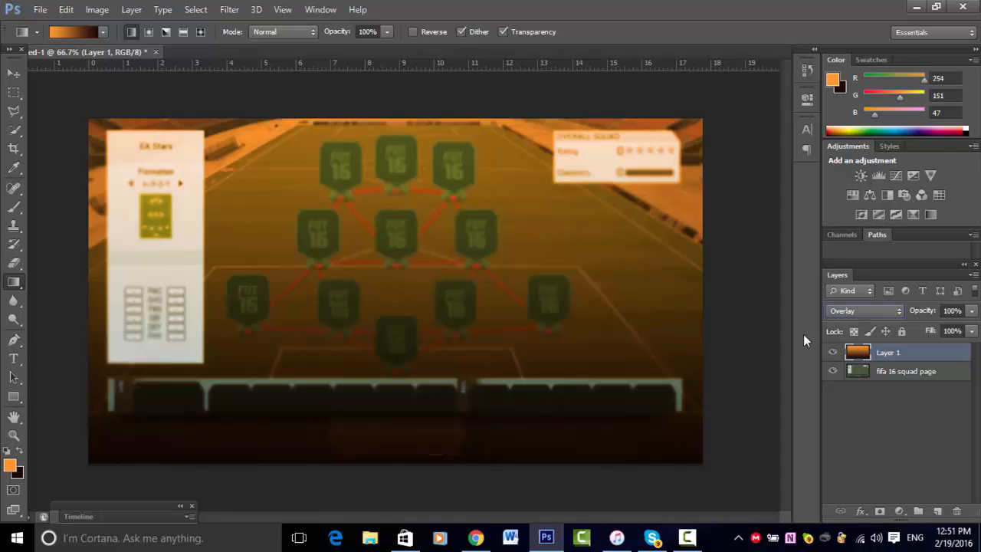
# Start placing an image file and go up one level from the Backgrounds folder.
pyautogui.click(40, 9)
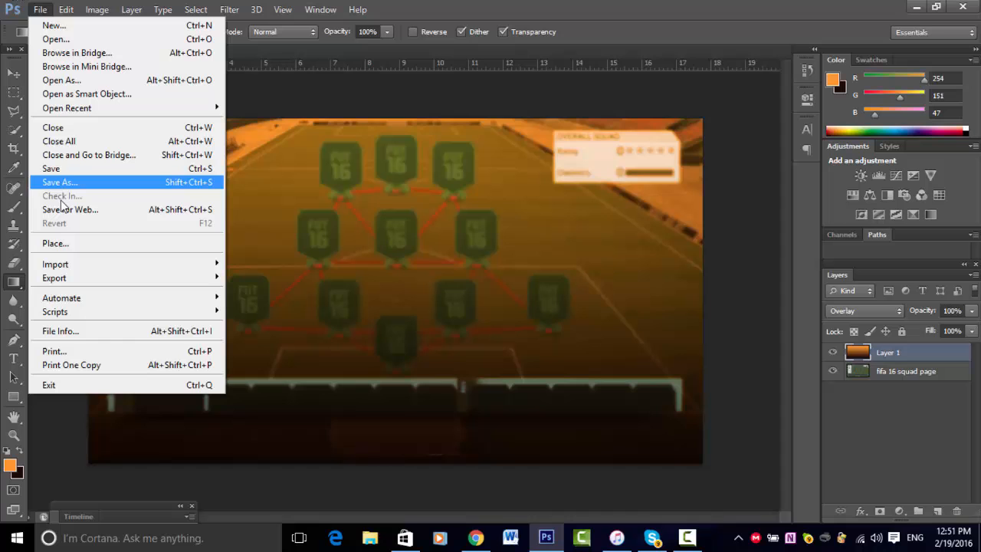
pyautogui.click(96, 245)
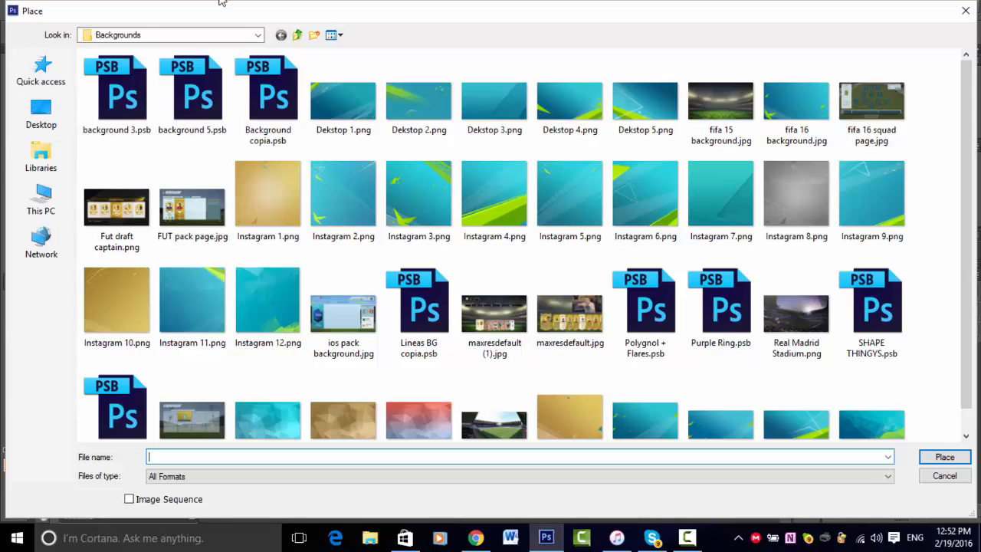
pyautogui.click(234, 36)
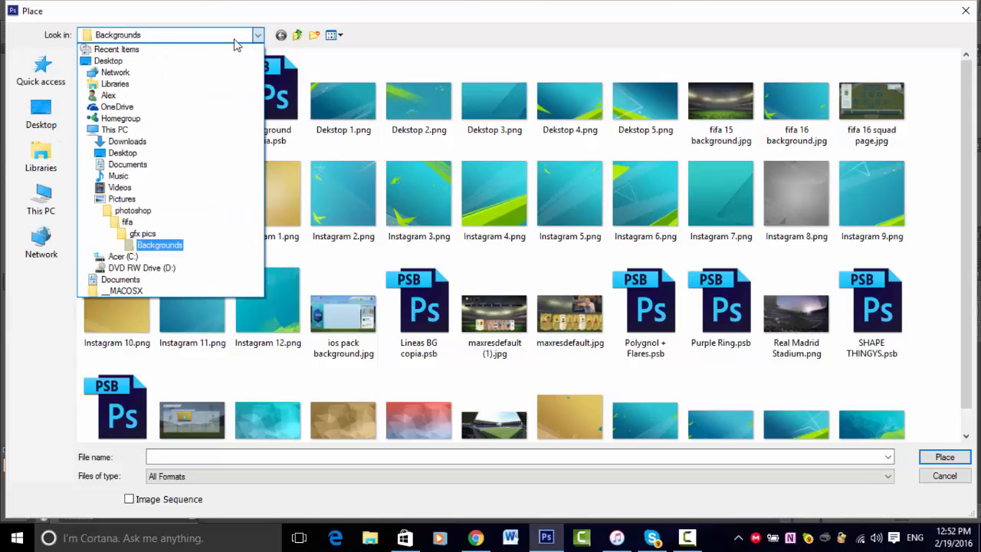
pyautogui.click(296, 37)
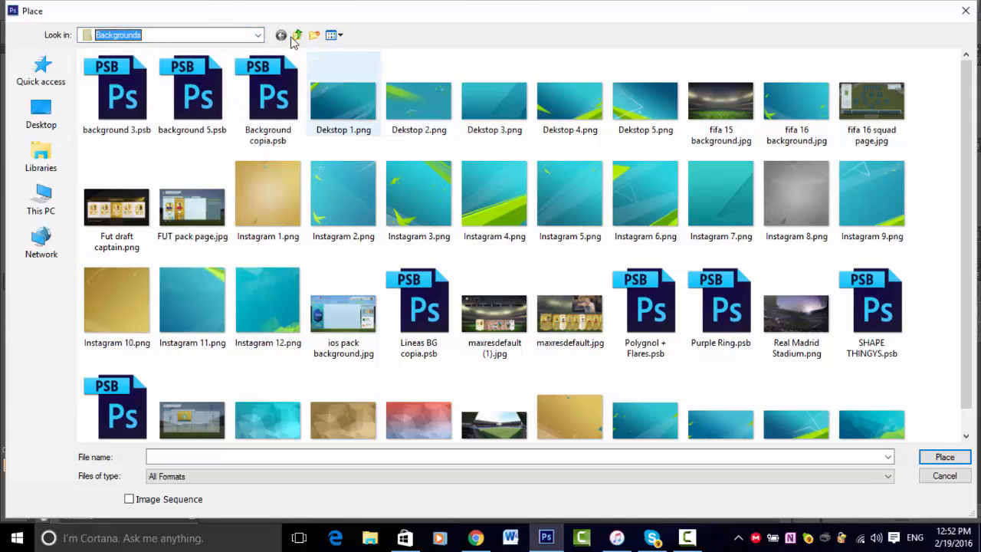
pyautogui.click(298, 38)
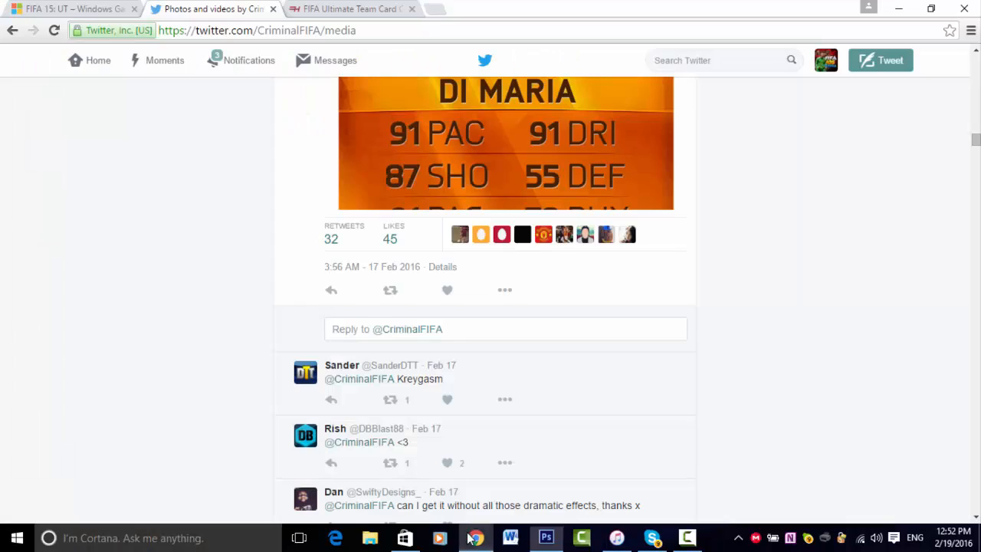
# Switch to Chrome and look back up through the open Twitter media page for card images.
pyautogui.click(491, 294)
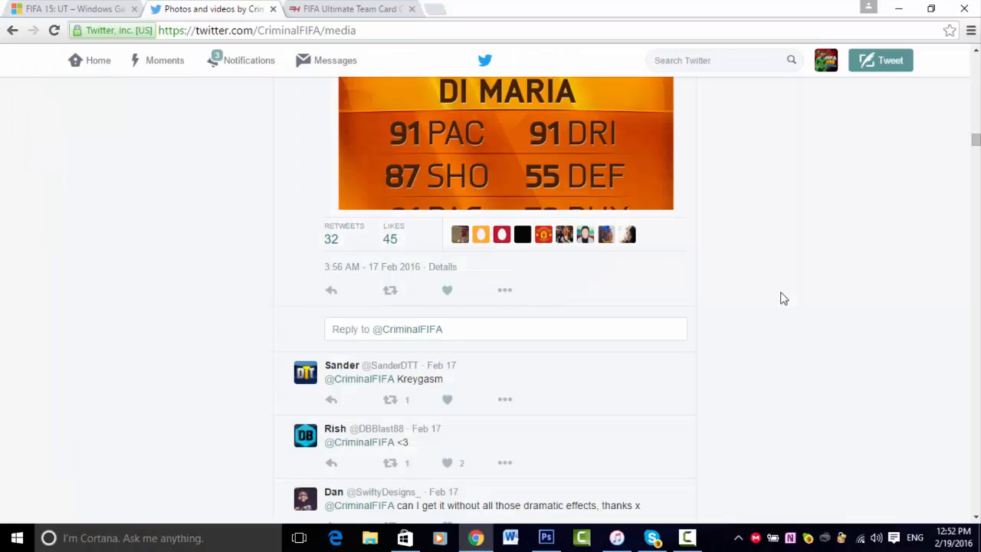
pyautogui.moveTo(975, 144); pyautogui.dragTo(957, 78)
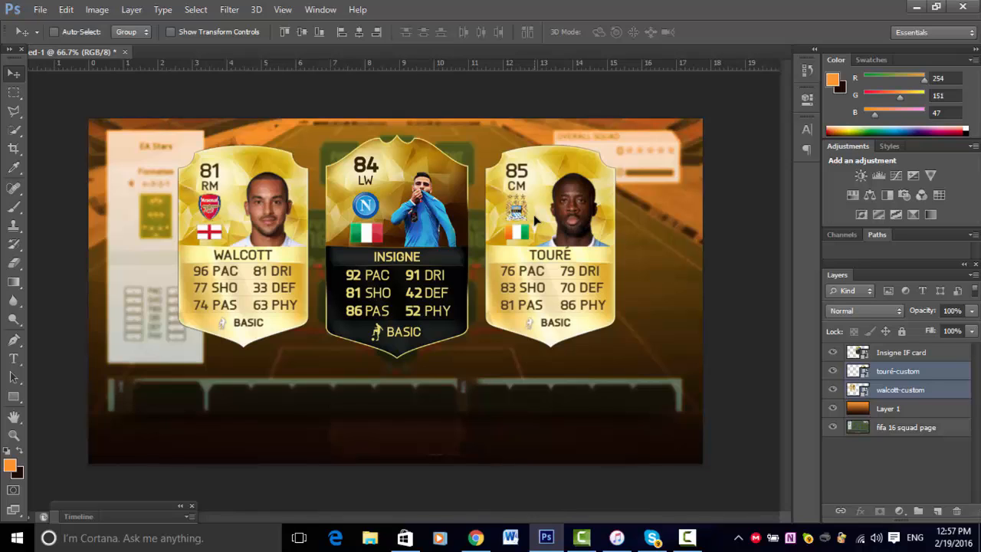
# Move the Walcott and Touré cards inward so their inner edges tuck behind the central Insigne card.
pyautogui.click(914, 391)
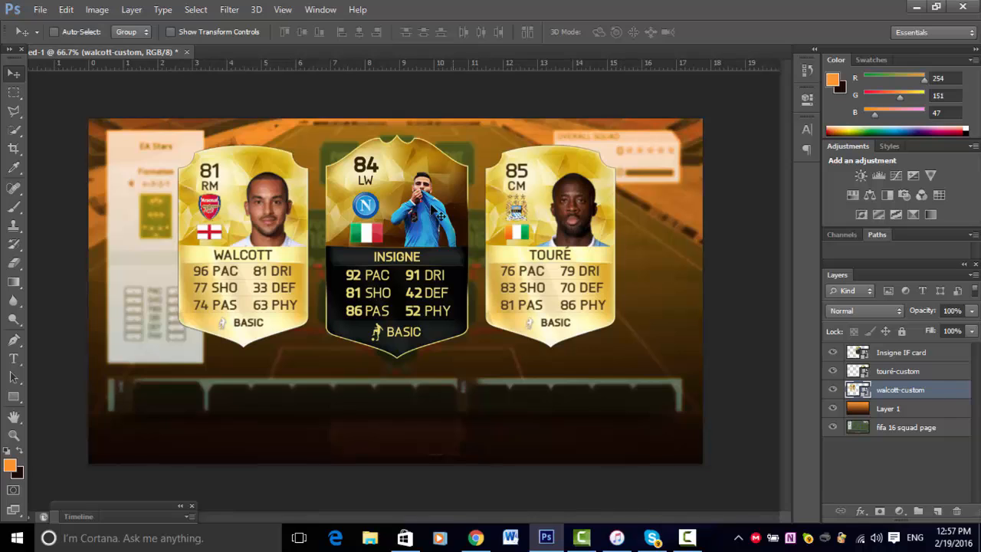
pyautogui.moveTo(549, 267)
pyautogui.mouseDown()
pyautogui.moveTo(536, 267)
pyautogui.moveTo(596, 269)
pyautogui.moveTo(552, 270)
pyautogui.mouseUp()
pyautogui.click(897, 369)
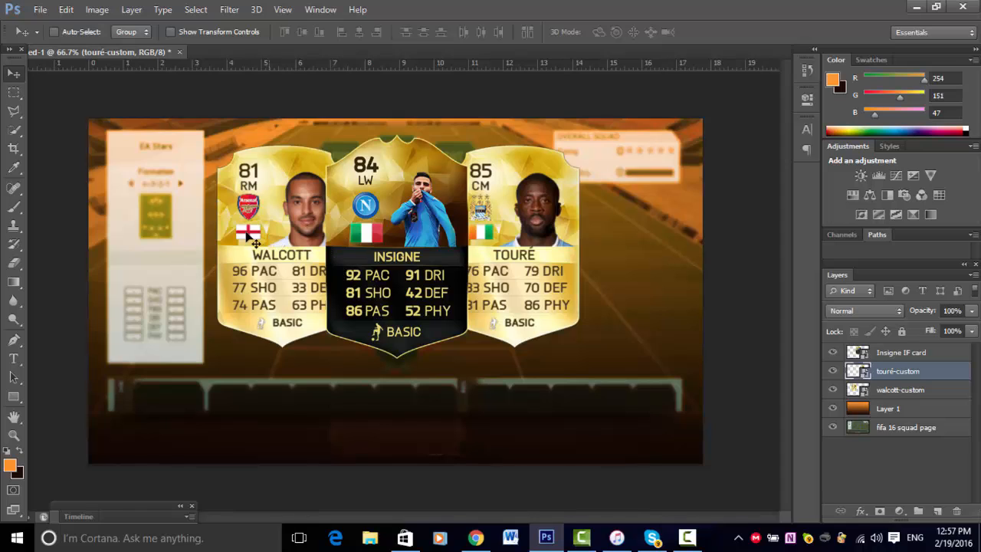
# Place gold flare.jpg from the Flares & Overlays folder and position its glow at the canvas's upper edge, behind the Insigne card.
pyautogui.click(40, 9)
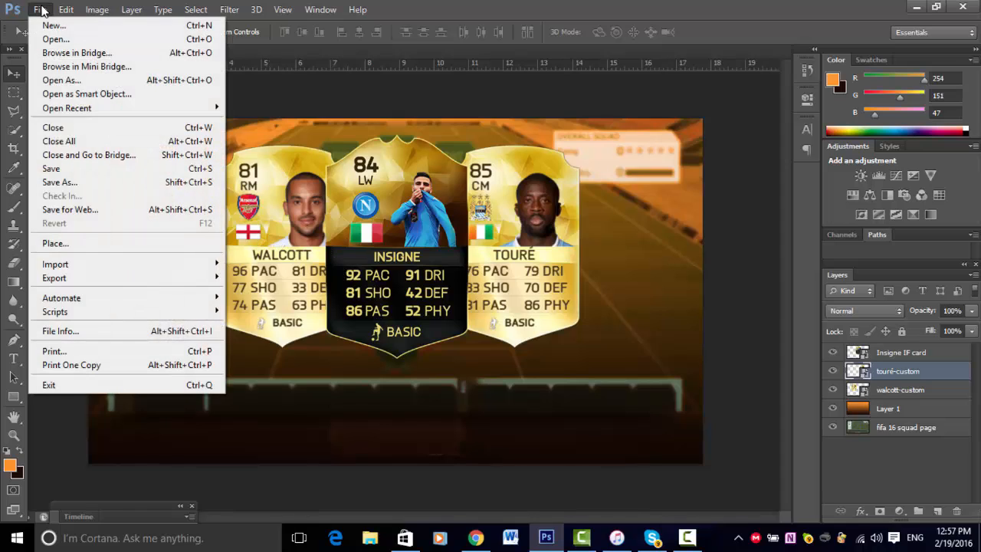
pyautogui.click(87, 242)
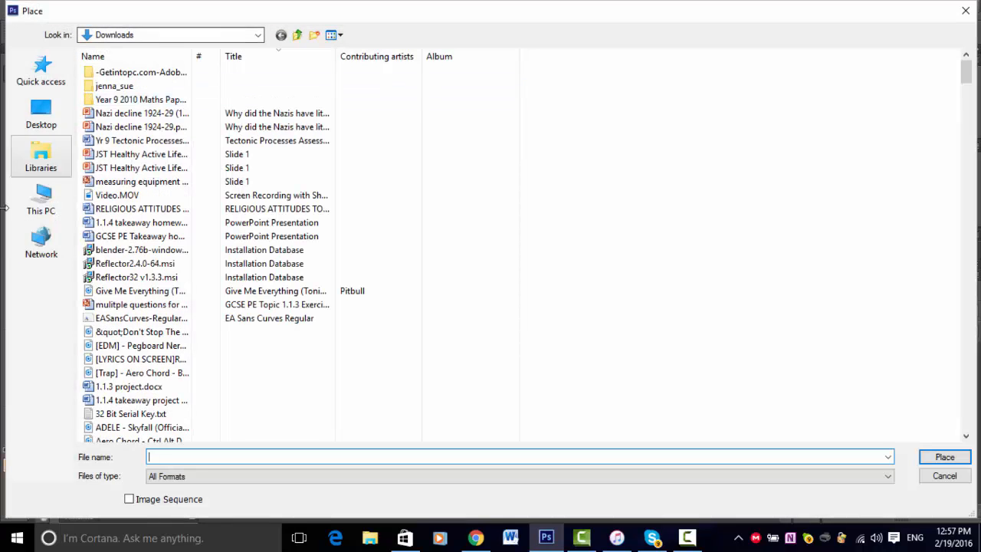
pyautogui.click(41, 157)
pyautogui.doubleClick(605, 68)
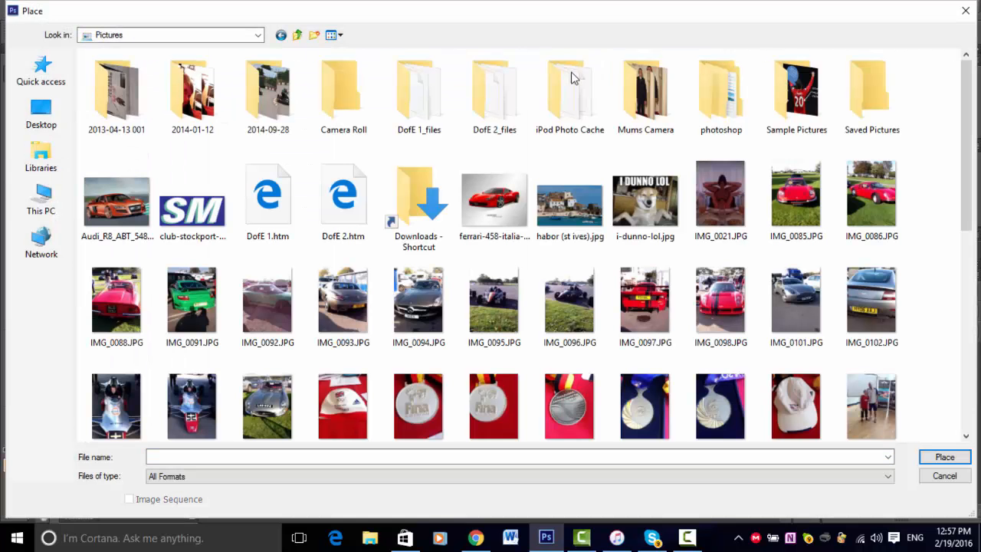
pyautogui.doubleClick(732, 104)
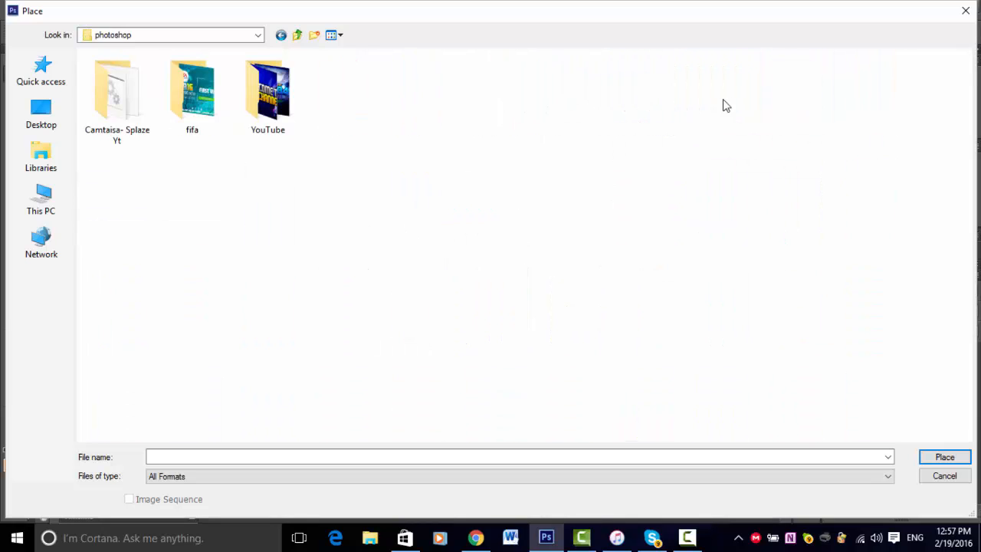
pyautogui.doubleClick(190, 81)
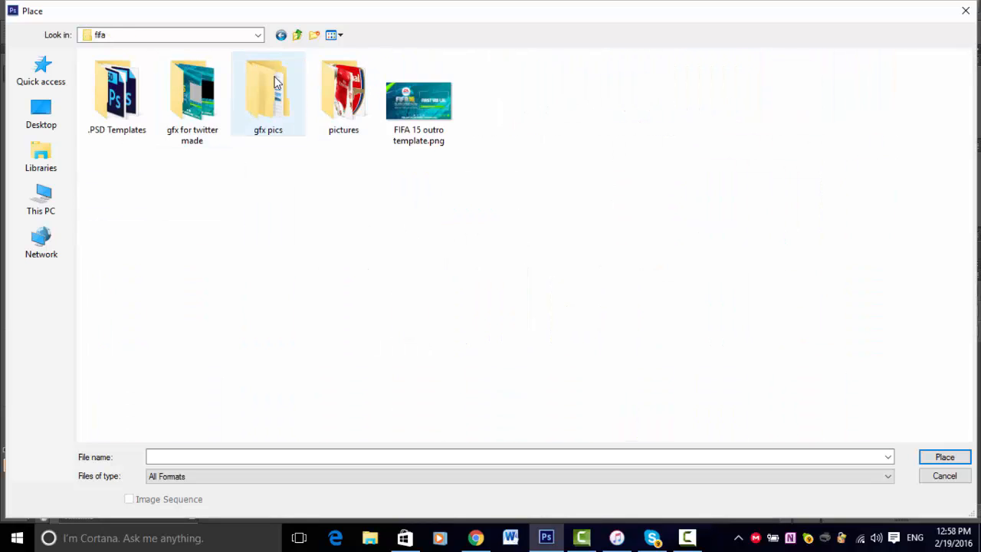
pyautogui.doubleClick(272, 84)
pyautogui.doubleClick(338, 87)
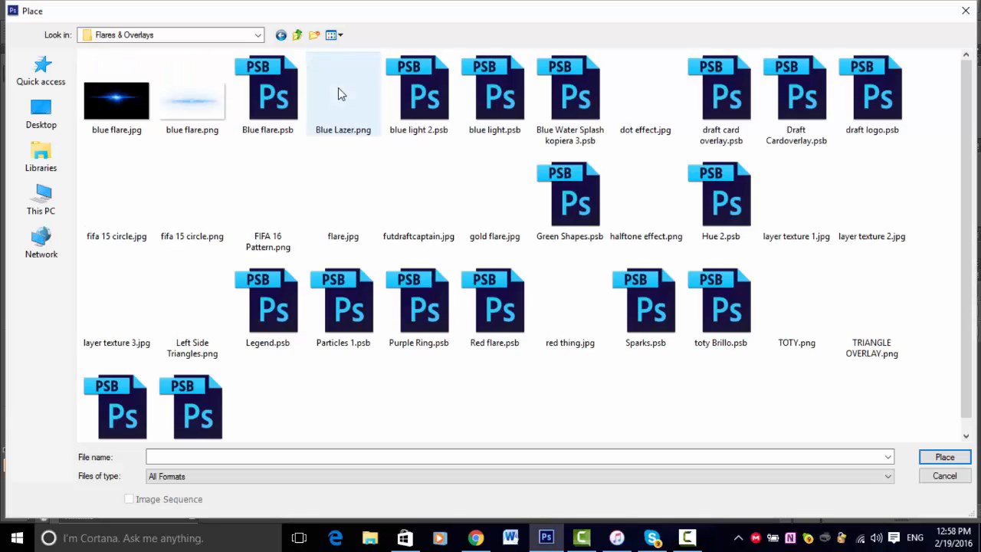
pyautogui.click(469, 201)
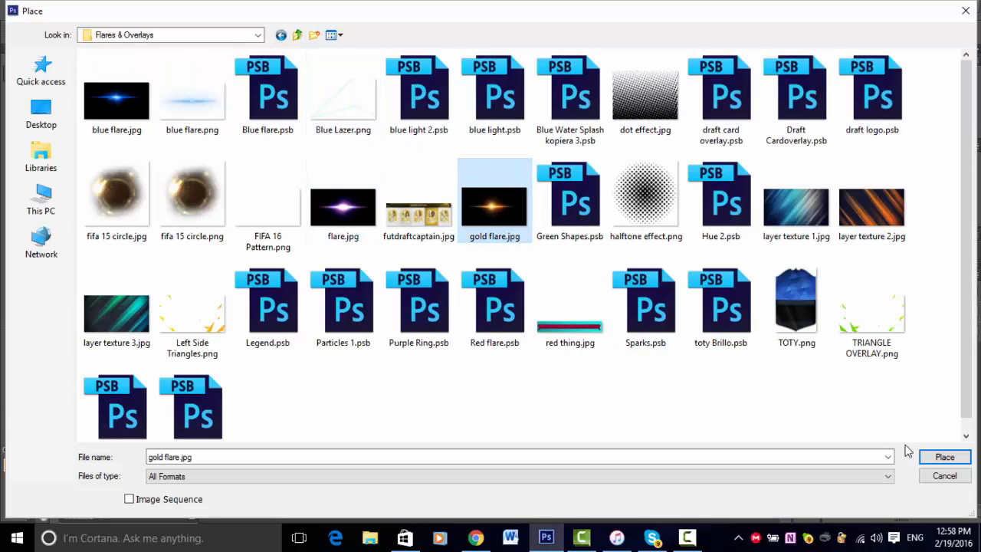
pyautogui.click(944, 458)
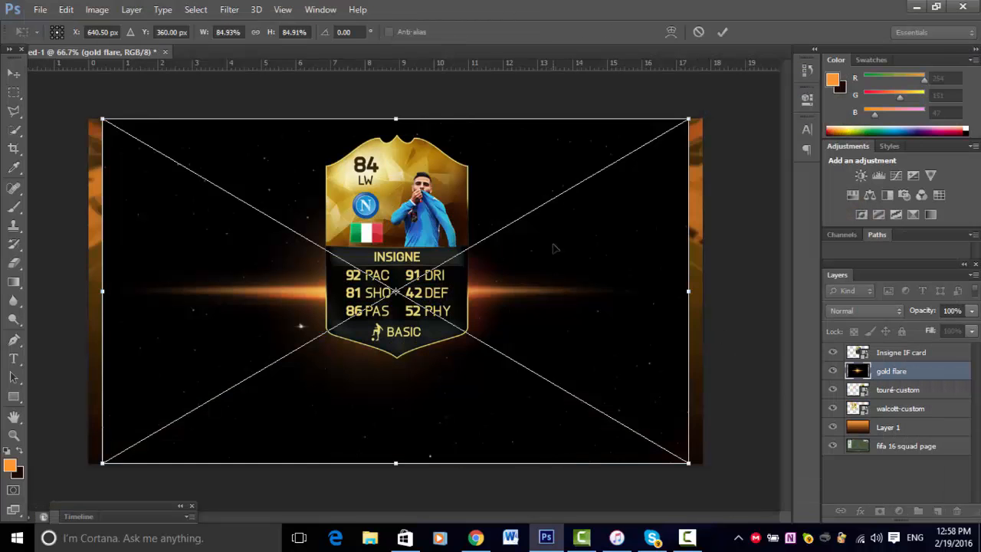
pyautogui.moveTo(422, 85); pyautogui.dragTo(458, 25)
pyautogui.press('Return')
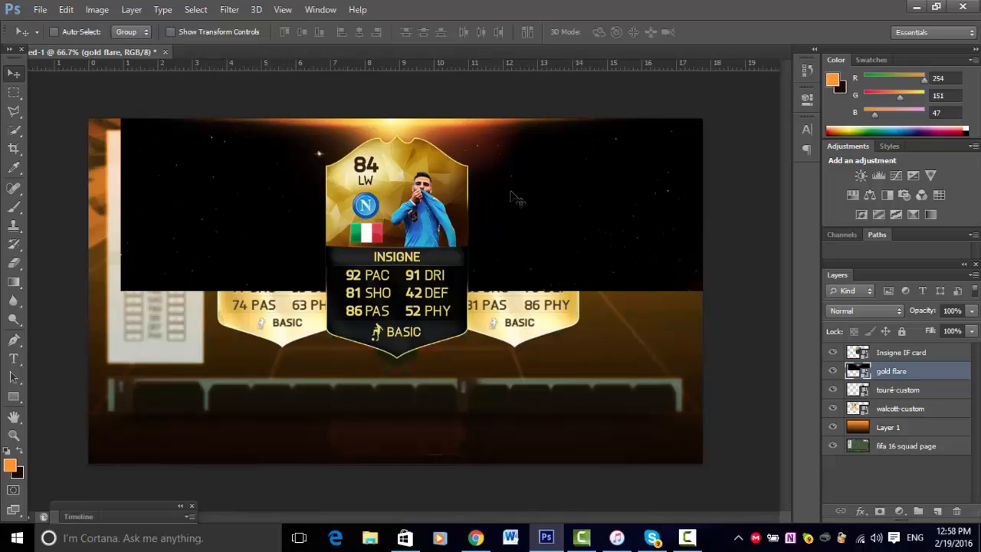
# Set the gold flare layer's blend mode to Linear Dodge (Add) and move it directly below the walcott-custom layer.
pyautogui.click(843, 313)
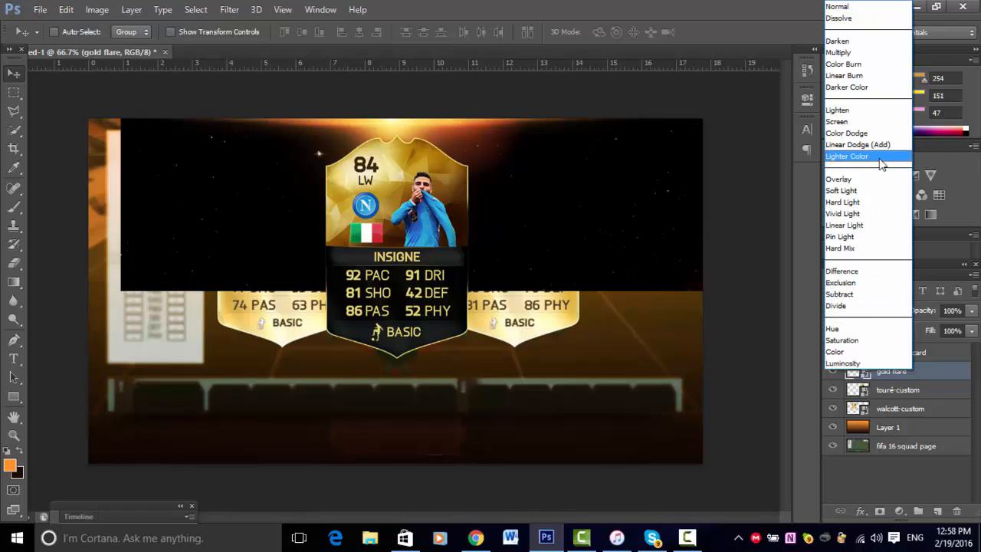
pyautogui.click(880, 145)
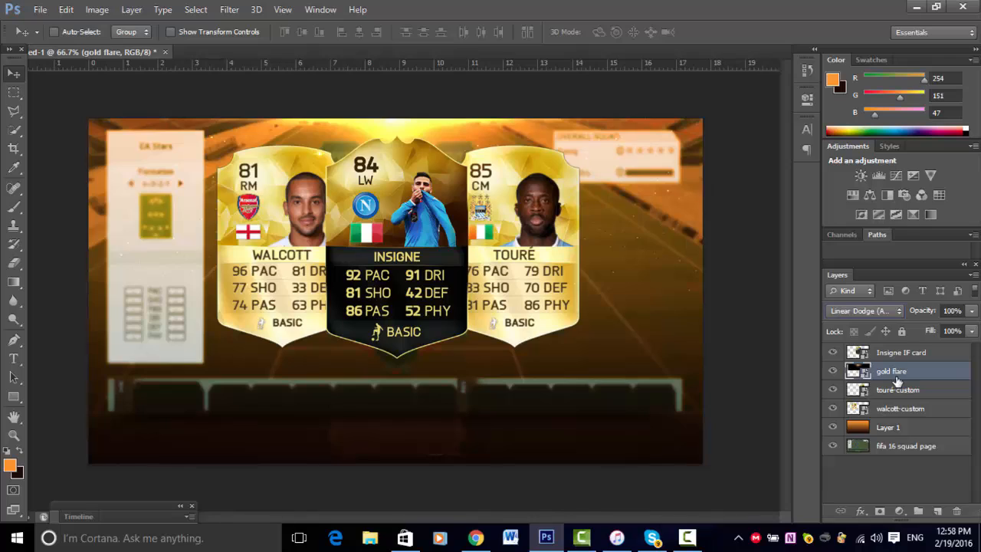
pyautogui.moveTo(898, 372); pyautogui.dragTo(891, 420)
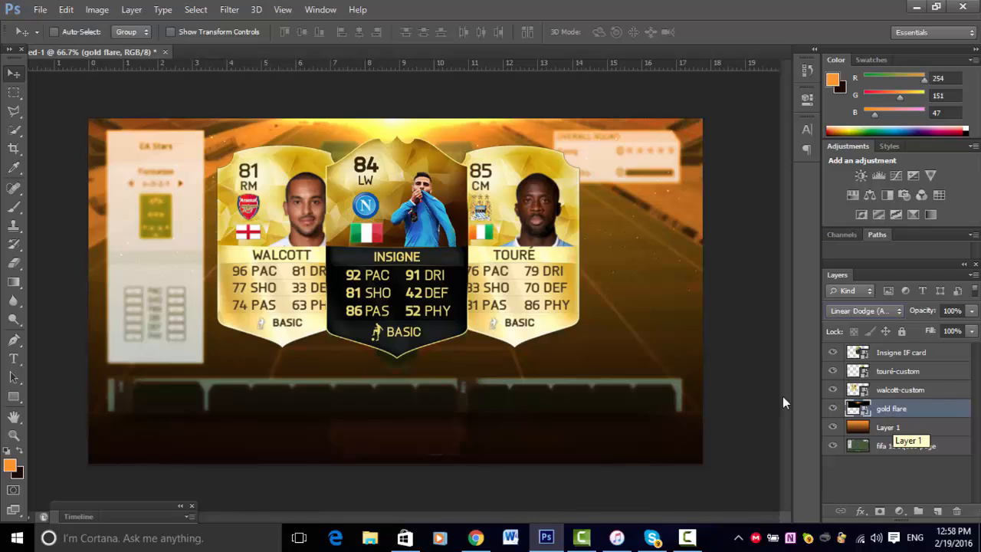
# Rasterize the gold flare layer for the Eraser tool and set the eraser size to 85 px.
pyautogui.click(14, 263)
pyautogui.click(345, 272)
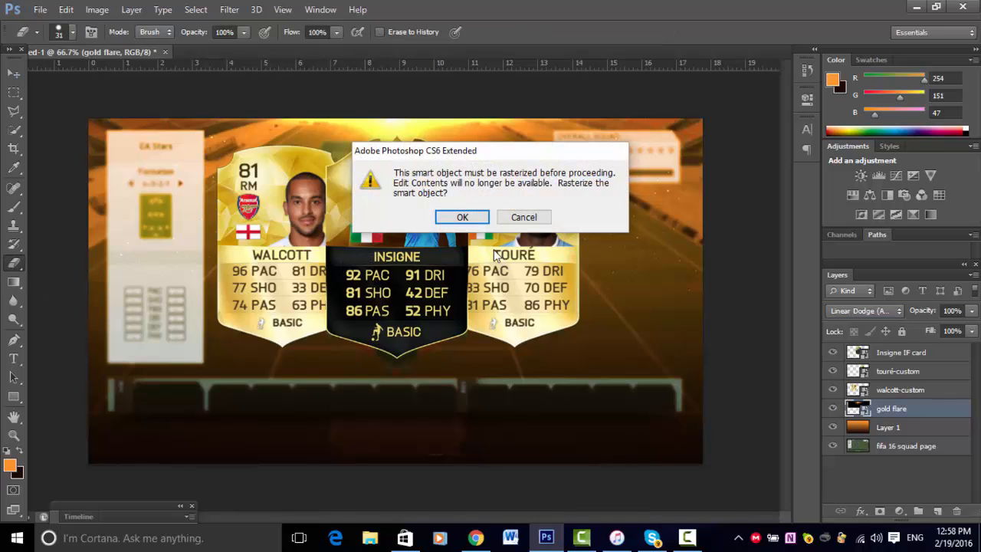
pyautogui.click(464, 218)
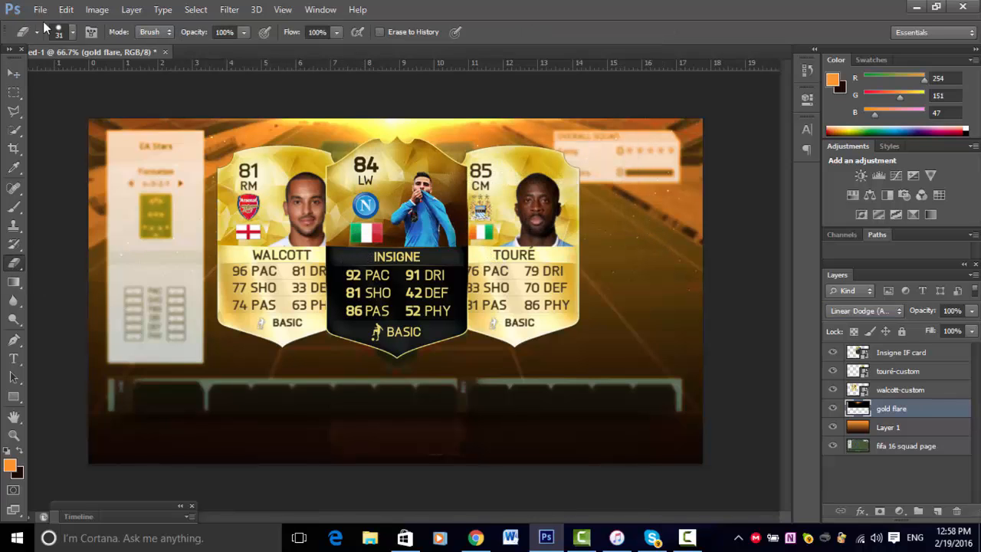
pyautogui.click(73, 32)
pyautogui.click(80, 77)
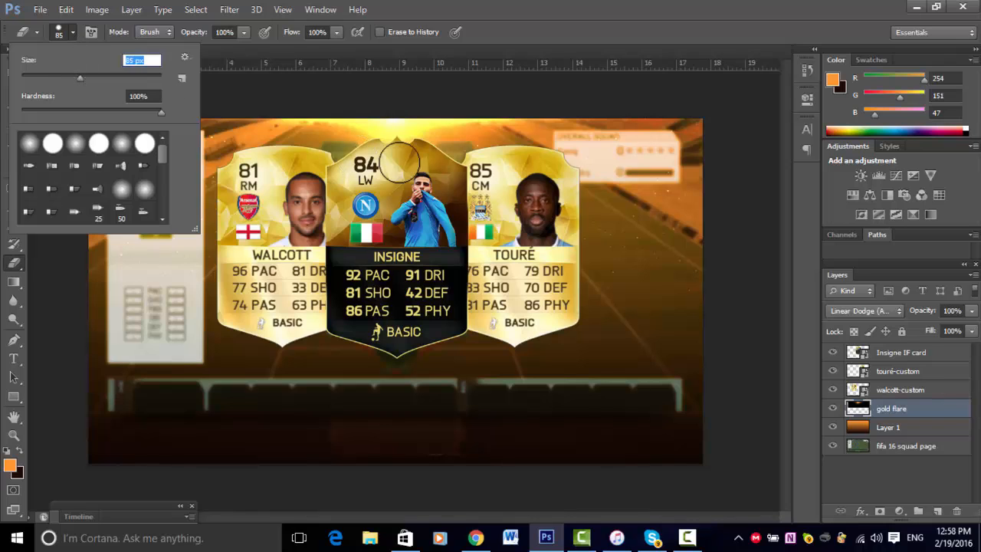
pyautogui.press('Return')
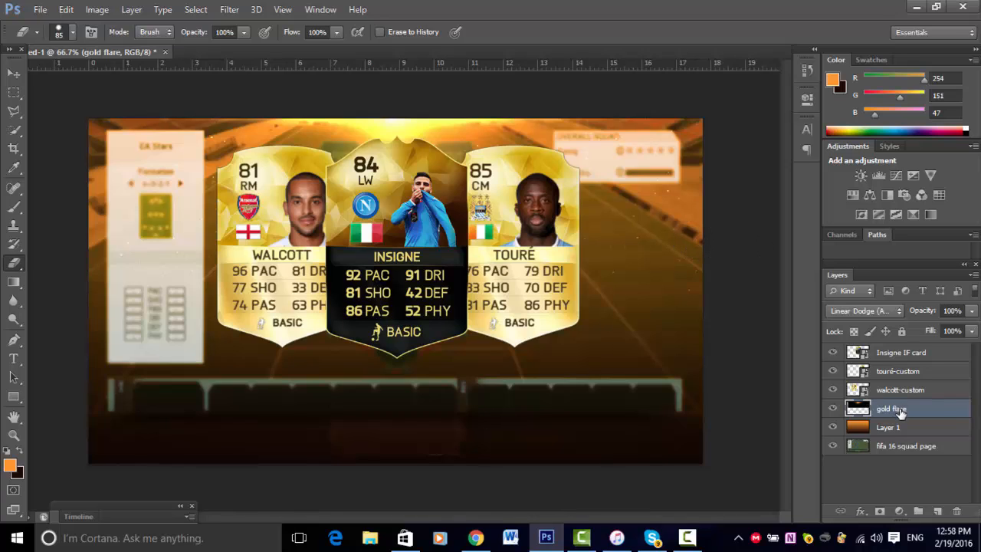
# Duplicate the gold flare layer and move the copy to the top of the layer stack, above the Insigne card.
pyautogui.hotkey('ctrl', 'j')
pyautogui.moveTo(900, 411); pyautogui.dragTo(843, 328)
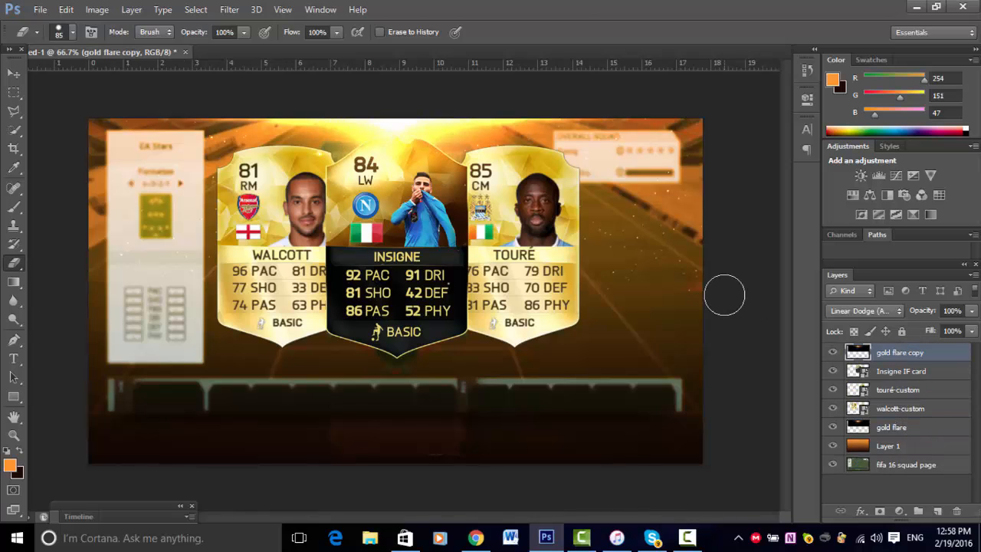
# Rotate the gold flare copy 90° and scale it down to about 22% with Free Transform.
pyautogui.hotkey('ctrl', 't')
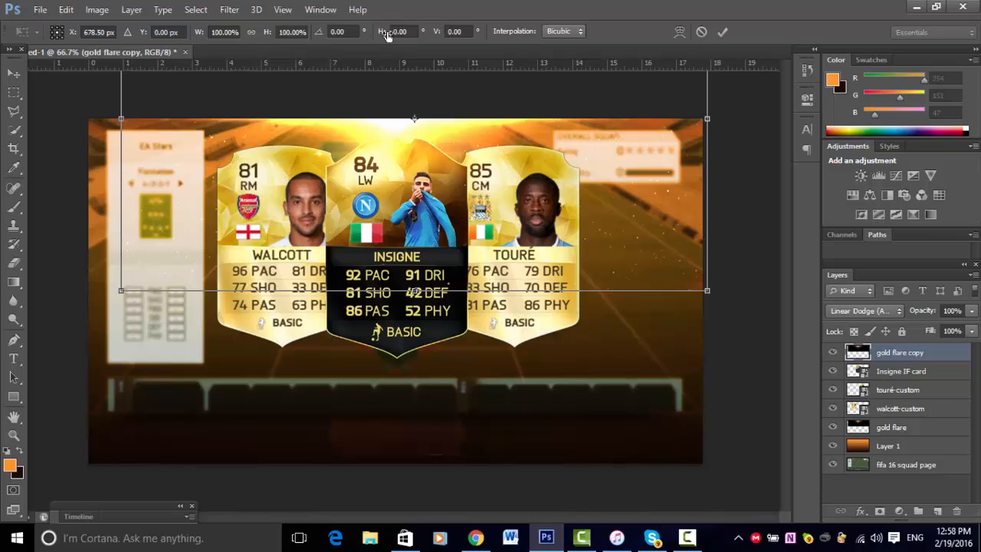
pyautogui.click(331, 32)
pyautogui.write('9')
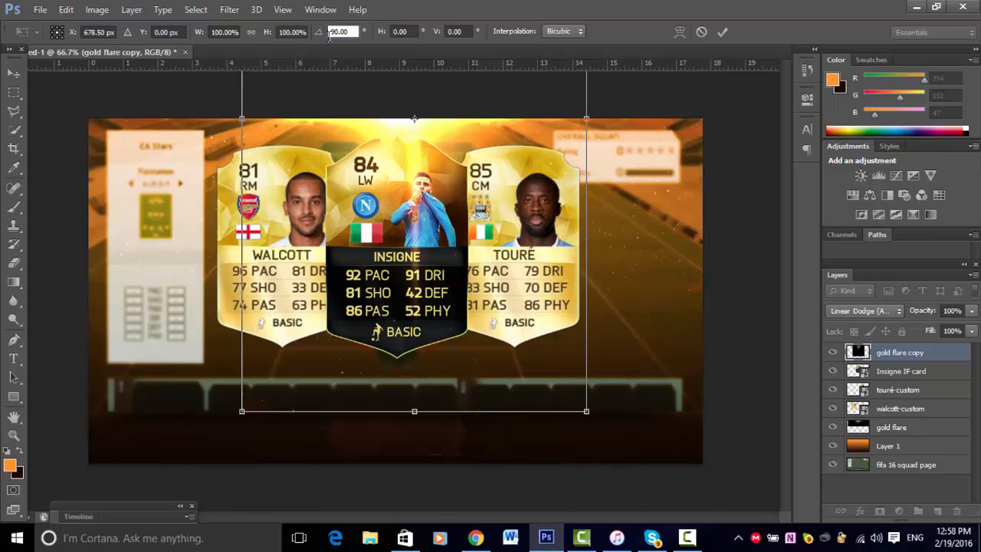
pyautogui.hotkey('ctrl', '-')
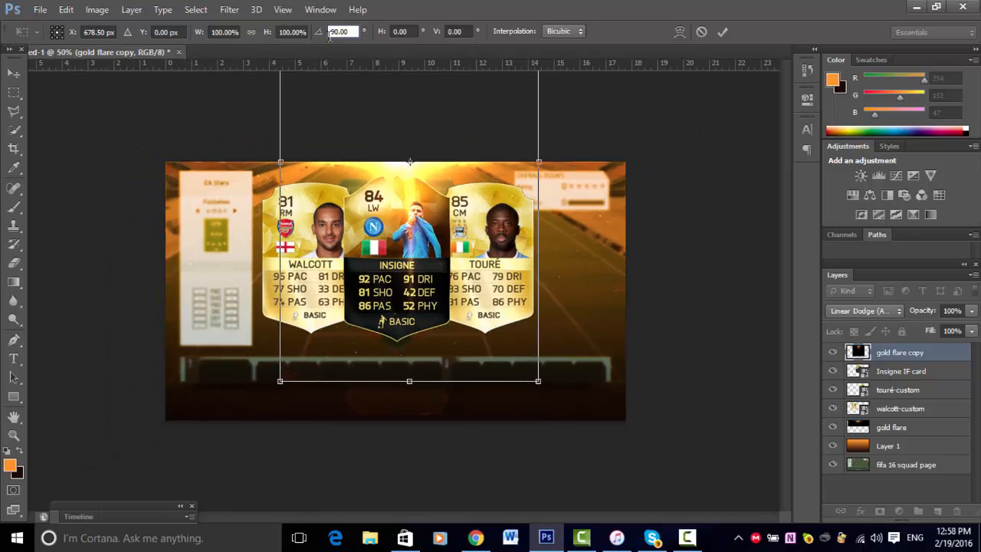
pyautogui.hotkey('ctrl', '-')
pyautogui.hotkey('ctrl', '-')
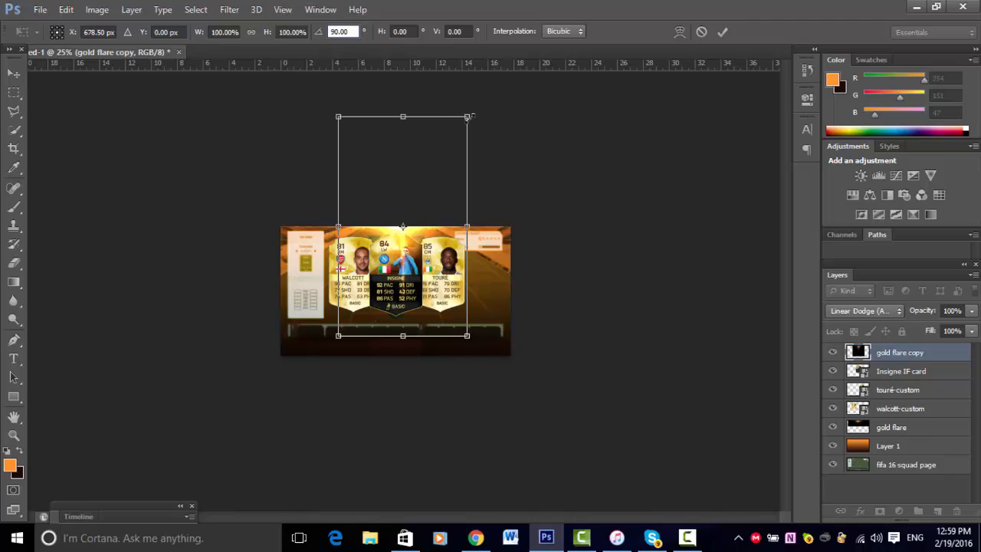
pyautogui.moveTo(469, 117); pyautogui.dragTo(357, 283)
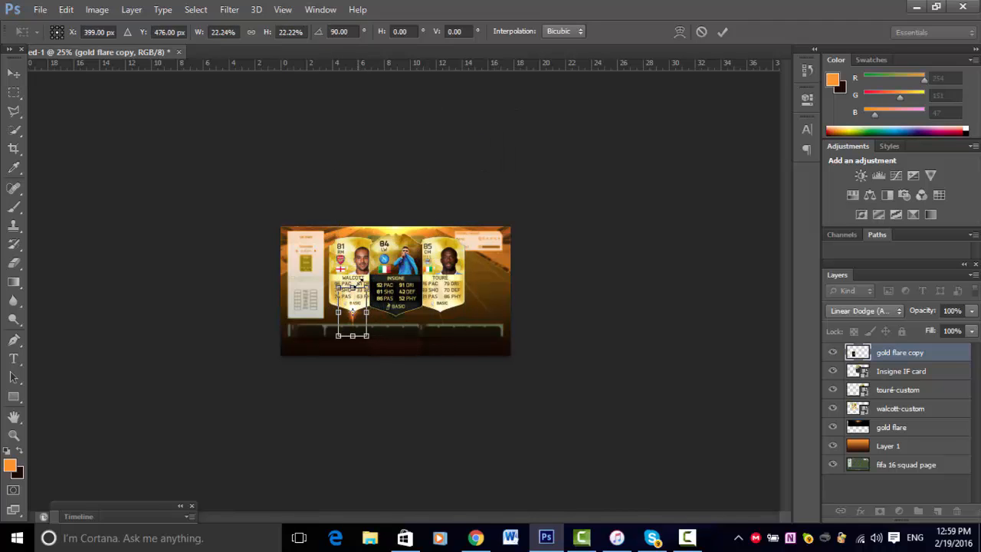
# Move the small flare onto the Walcott card's outer left edge, shrink it slightly further and apply the transform.
pyautogui.hotkey('ctrl', '+')
pyautogui.hotkey('ctrl', '+')
pyautogui.hotkey('ctrl', '+')
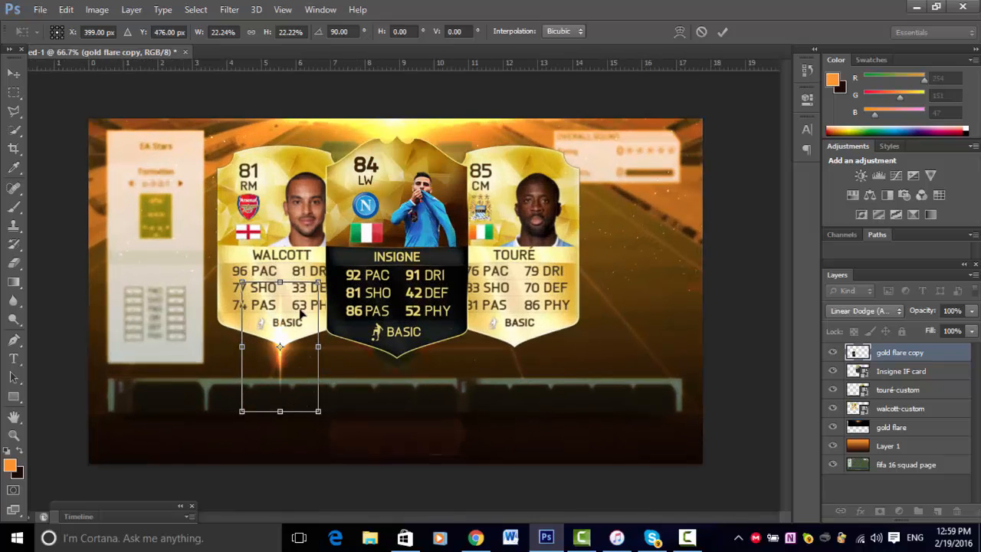
pyautogui.moveTo(273, 312); pyautogui.dragTo(208, 242)
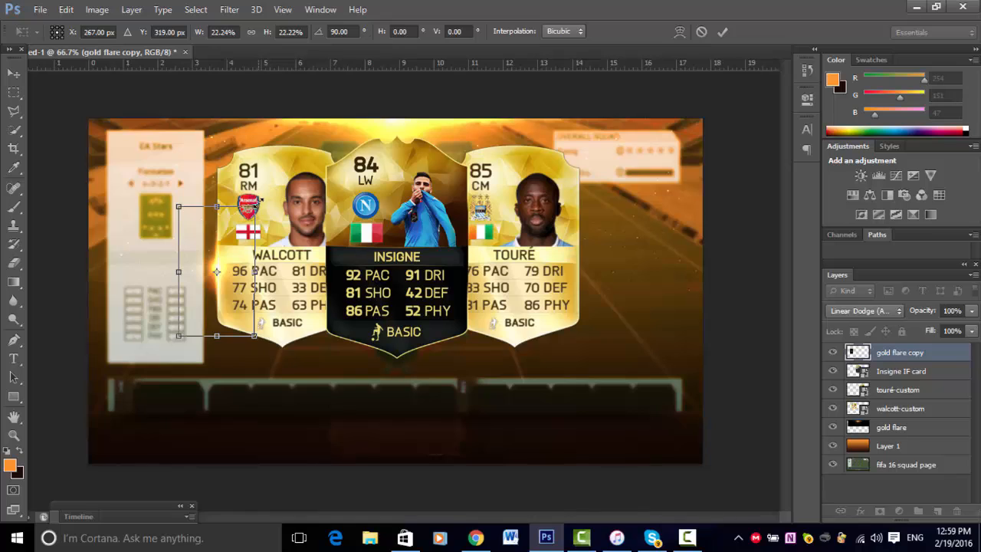
pyautogui.moveTo(255, 207); pyautogui.dragTo(231, 245)
pyautogui.moveTo(205, 280); pyautogui.dragTo(217, 277)
pyautogui.press('Return')
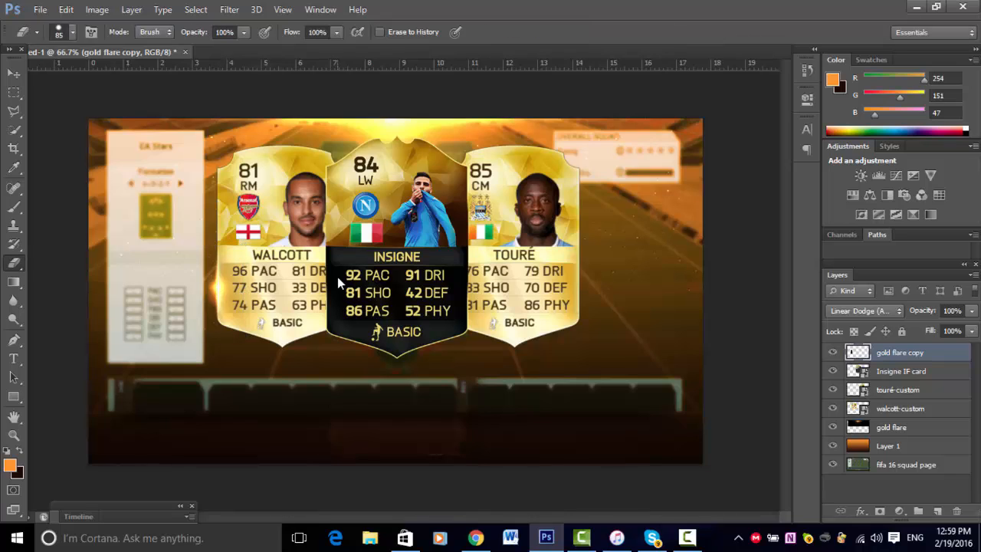
# Duplicate the small flare three times, placing copies on the Insigne card's left and right edges and the Touré card's right edge.
pyautogui.click(13, 73)
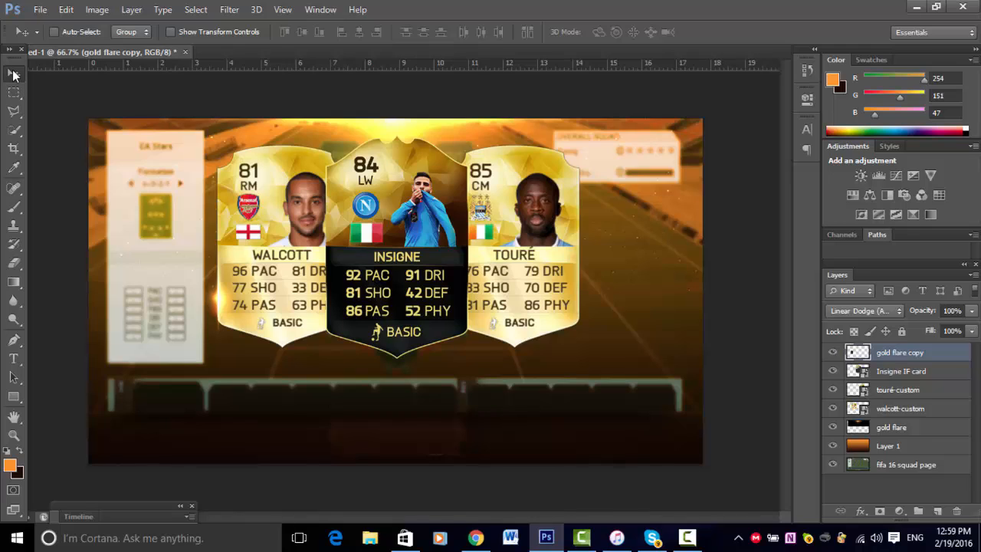
pyautogui.hotkey('ctrl', 'j')
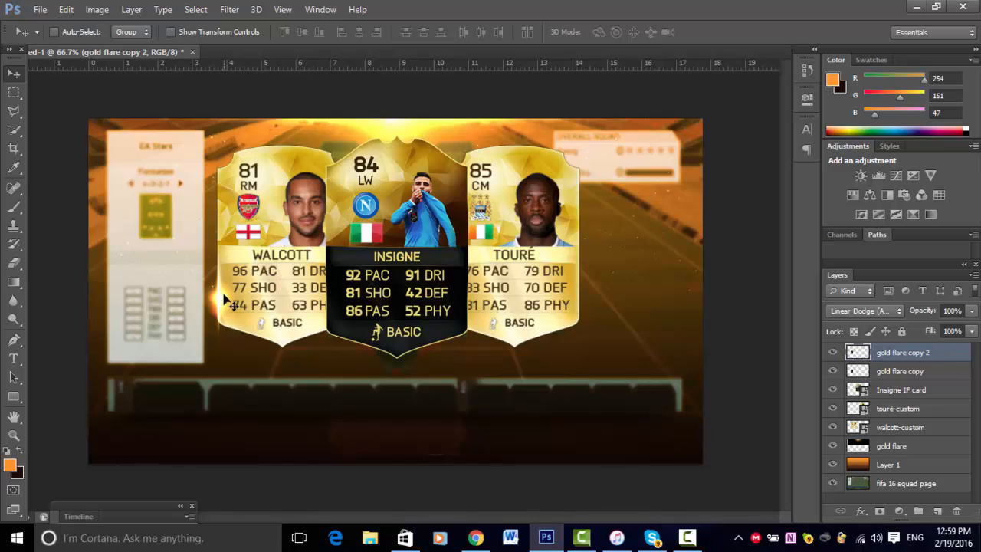
pyautogui.moveTo(223, 293); pyautogui.dragTo(469, 258)
pyautogui.hotkey('ctrl', 'j')
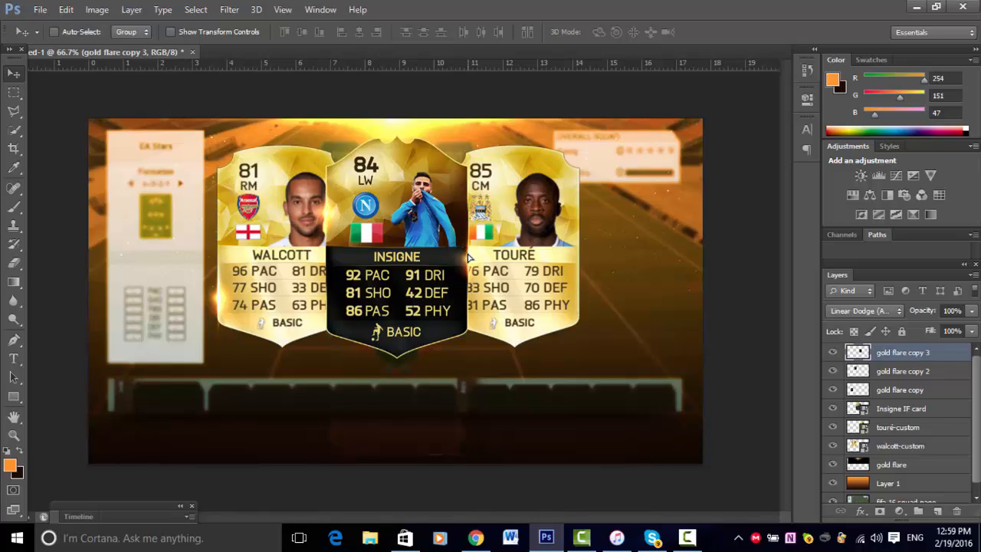
pyautogui.hotkey('ctrl', 'j')
pyautogui.moveTo(471, 261); pyautogui.dragTo(576, 228)
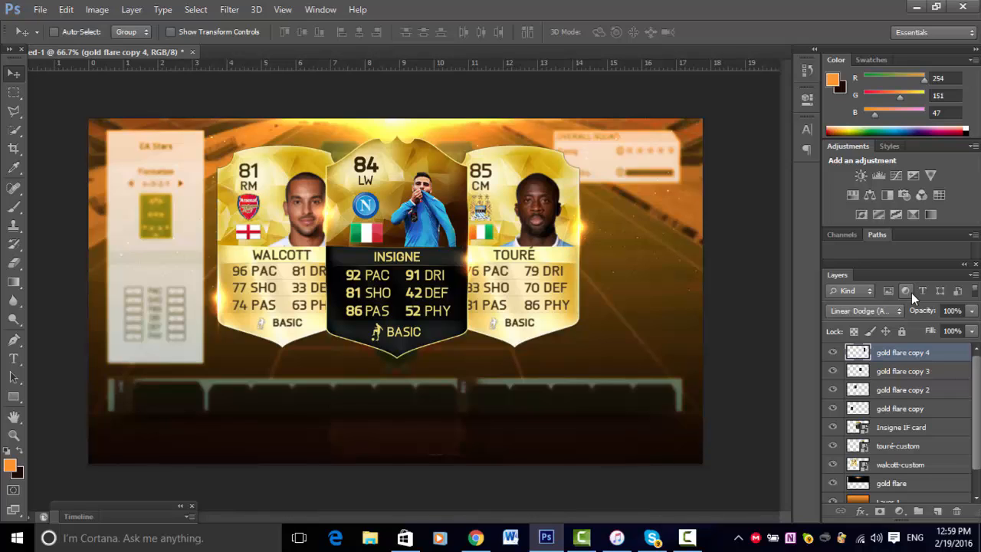
# Merge the Insigne IF card, touré-custom and walcott-custom layers into one layer.
pyautogui.click(895, 433)
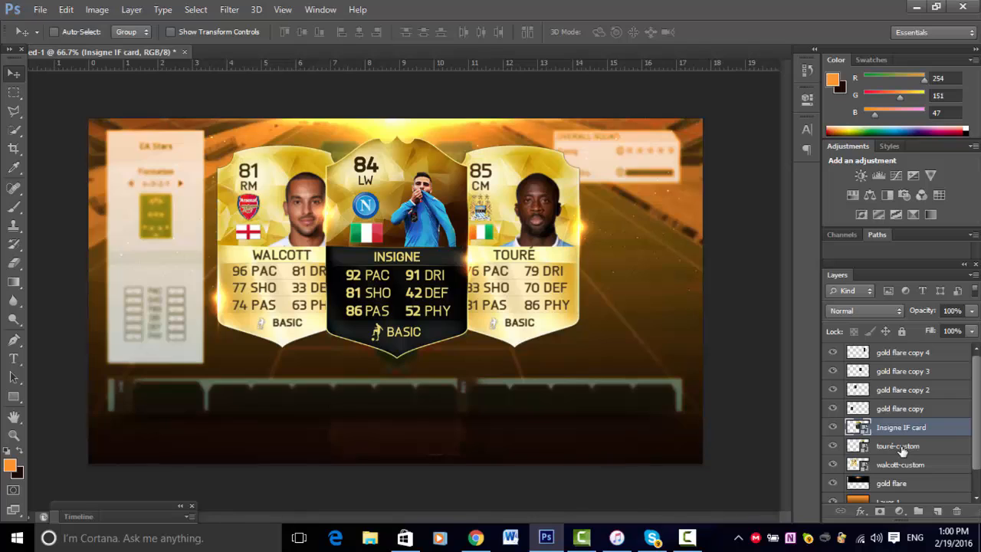
pyautogui.click(902, 449)
pyautogui.click(904, 463)
pyautogui.click(903, 445)
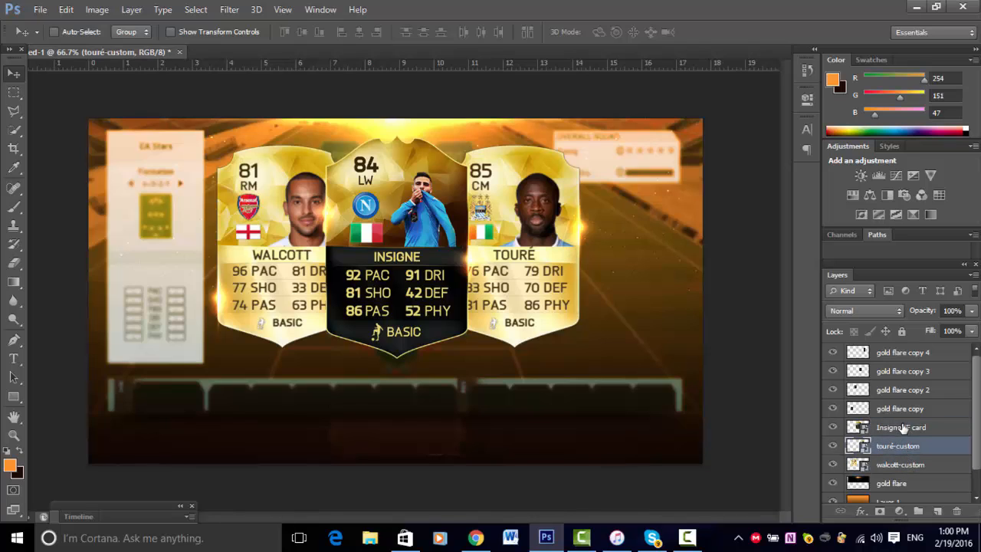
pyautogui.click(902, 427)
pyautogui.click(905, 446)
pyautogui.click(904, 464)
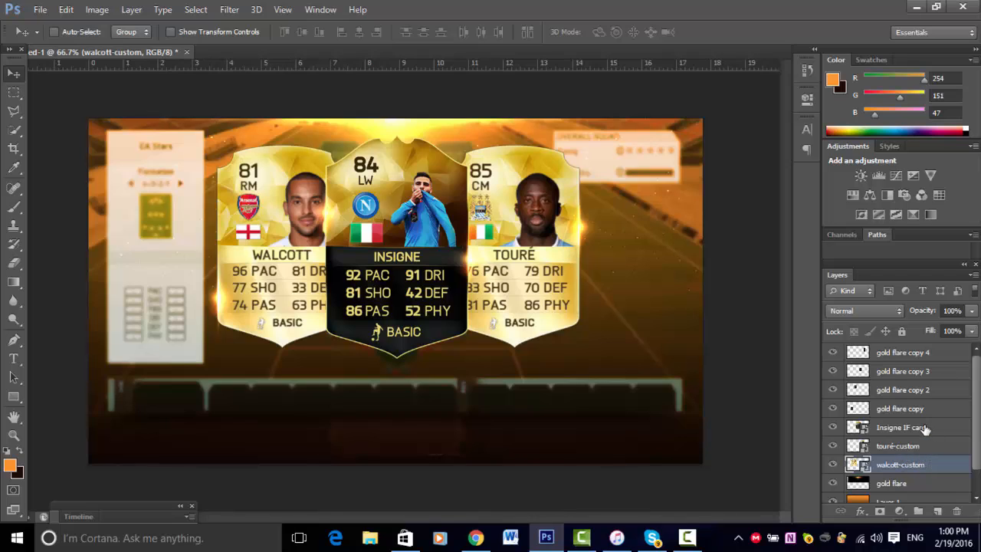
pyautogui.keyDown('shift'); pyautogui.click(924, 428); pyautogui.keyUp('shift')
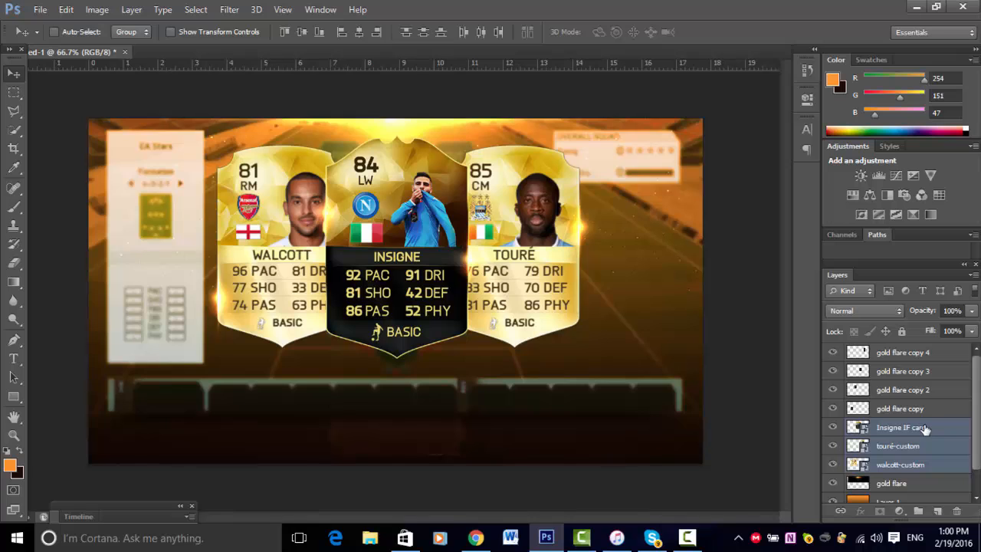
pyautogui.rightClick(893, 458)
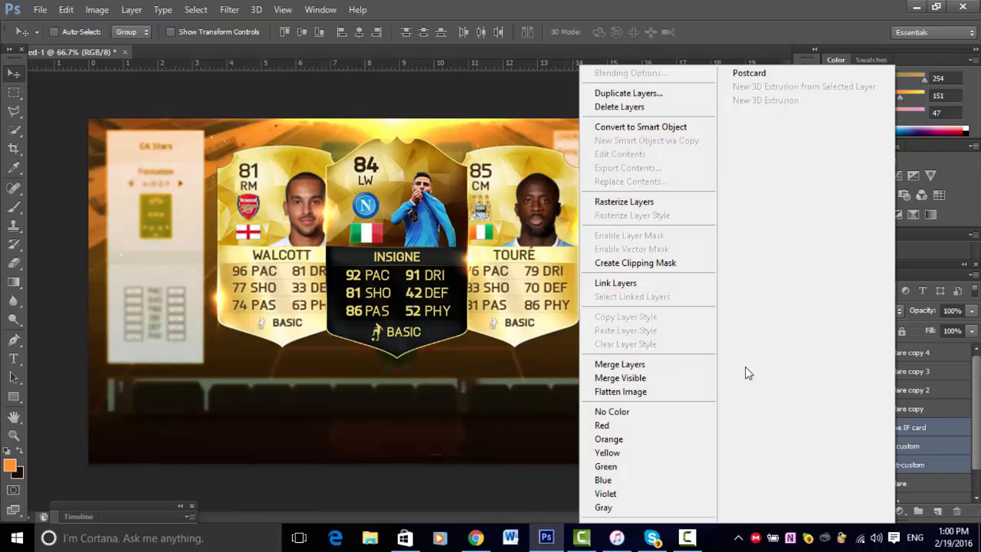
pyautogui.click(689, 363)
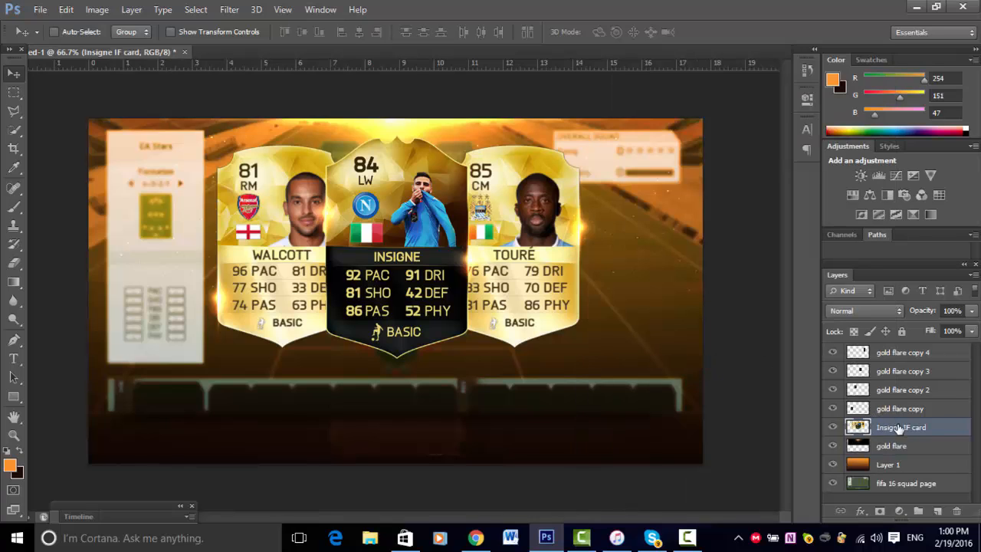
# Add a black Outer Glow with 5% spread to the merged cards layer and collapse its effects list.
pyautogui.rightClick(925, 431)
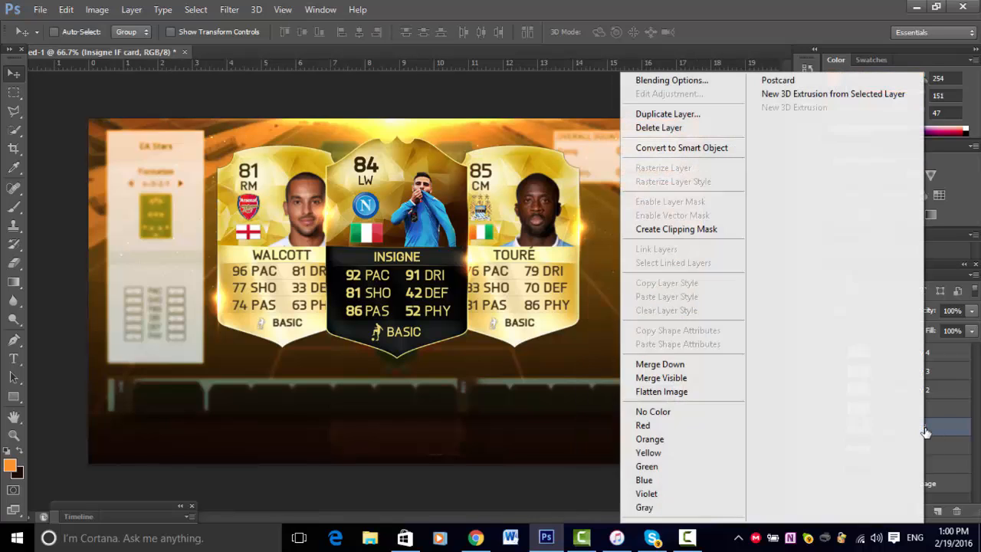
pyautogui.click(705, 78)
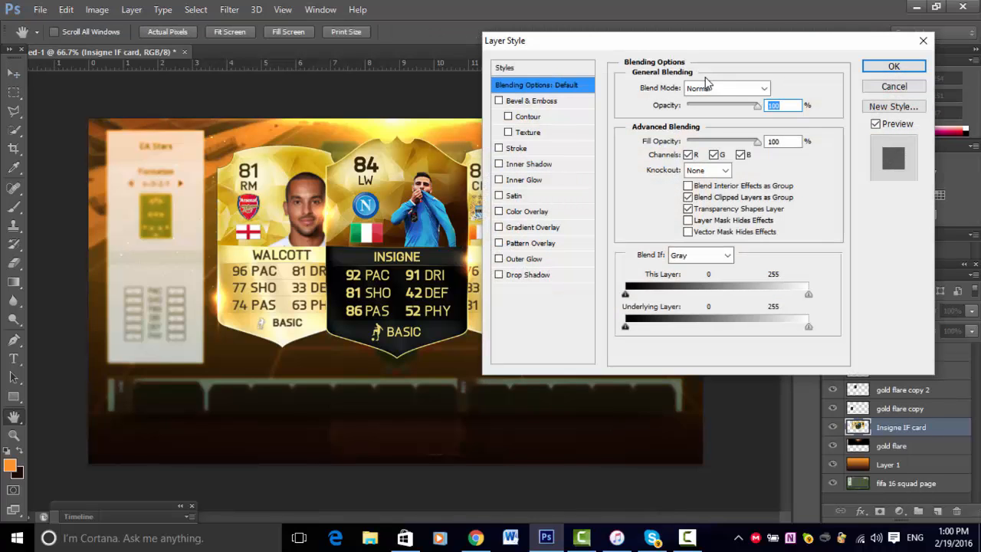
pyautogui.click(498, 259)
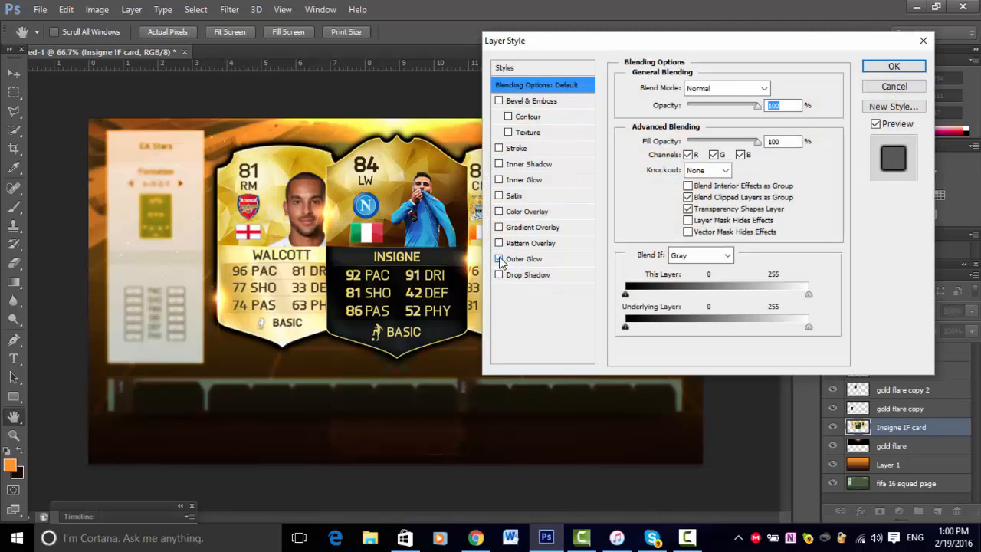
pyautogui.click(524, 262)
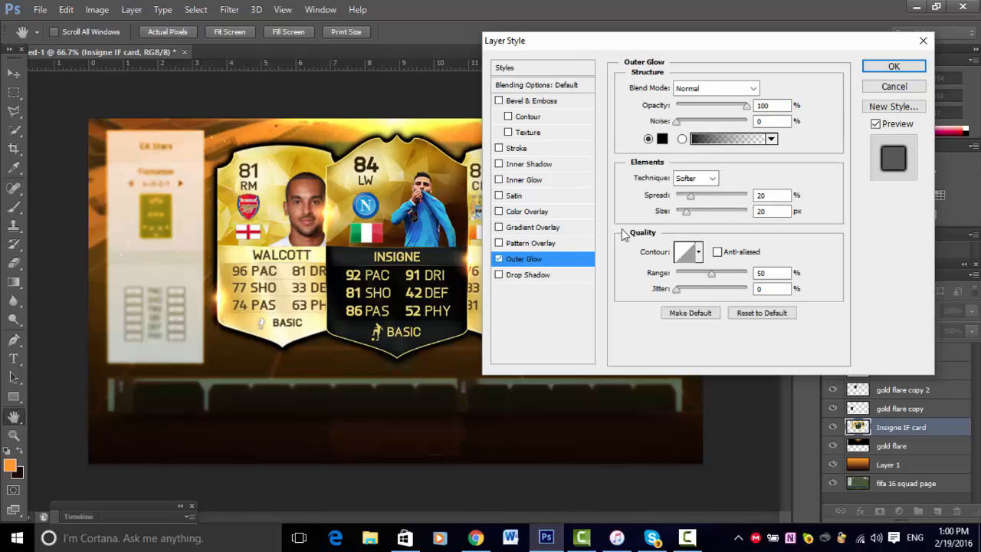
pyautogui.click(784, 194)
pyautogui.write('5')
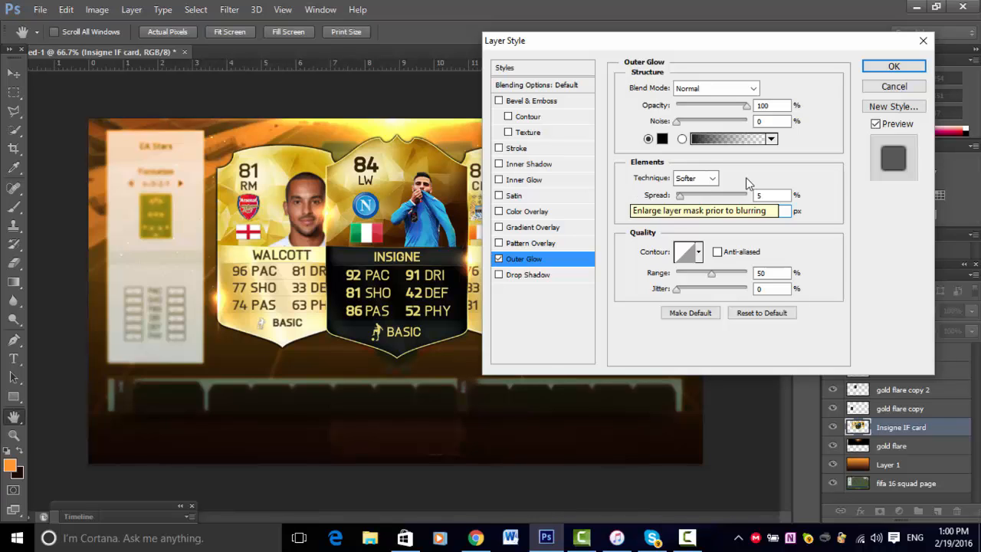
pyautogui.click(893, 67)
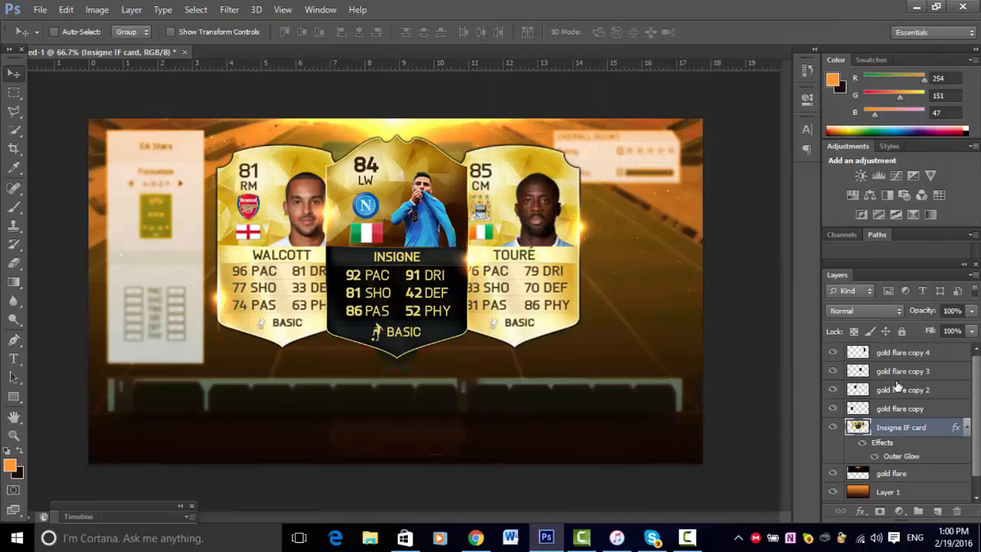
pyautogui.click(967, 427)
# Erase the lower tail of the gold flare copy beside the Walcott card using an 85 px eraser with 0% hardness.
pyautogui.click(916, 410)
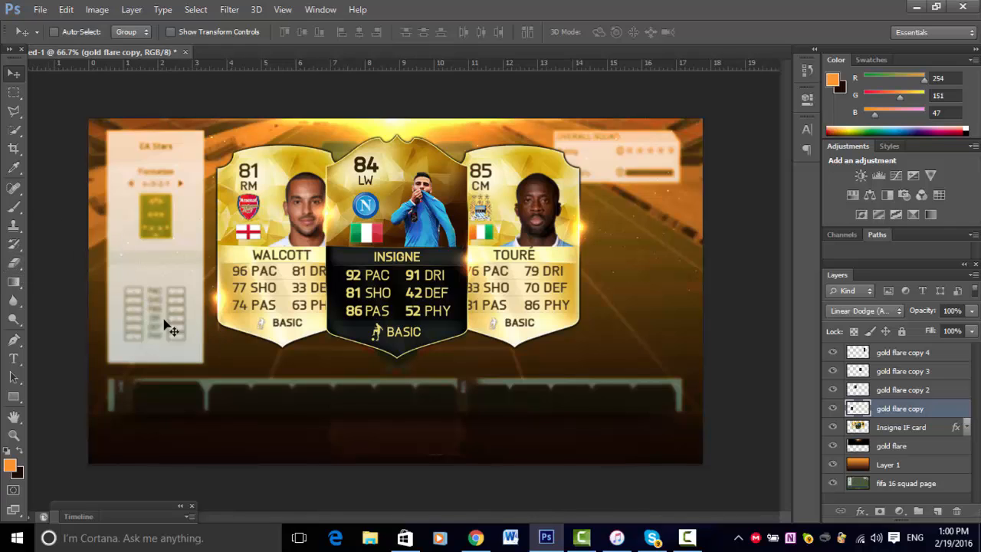
pyautogui.press('e')
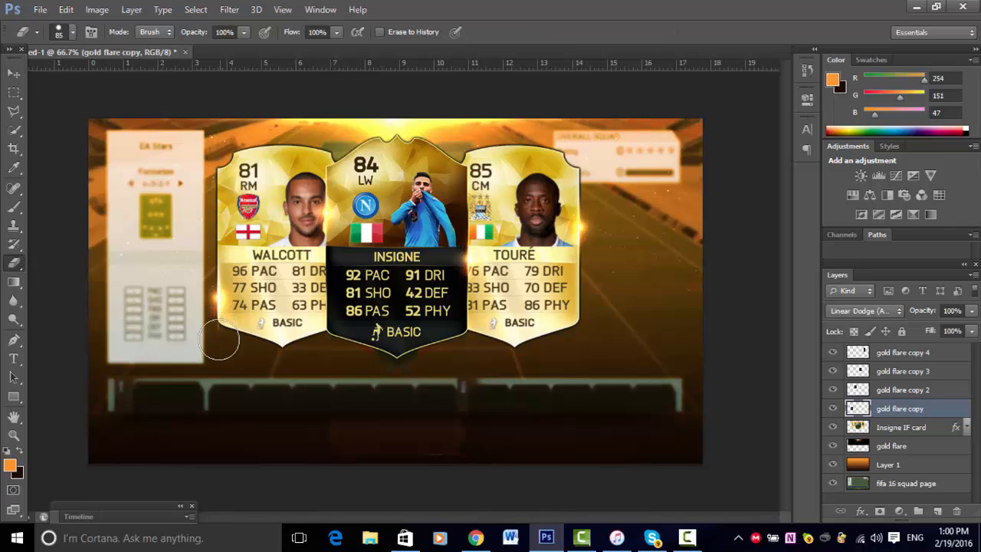
pyautogui.click(72, 32)
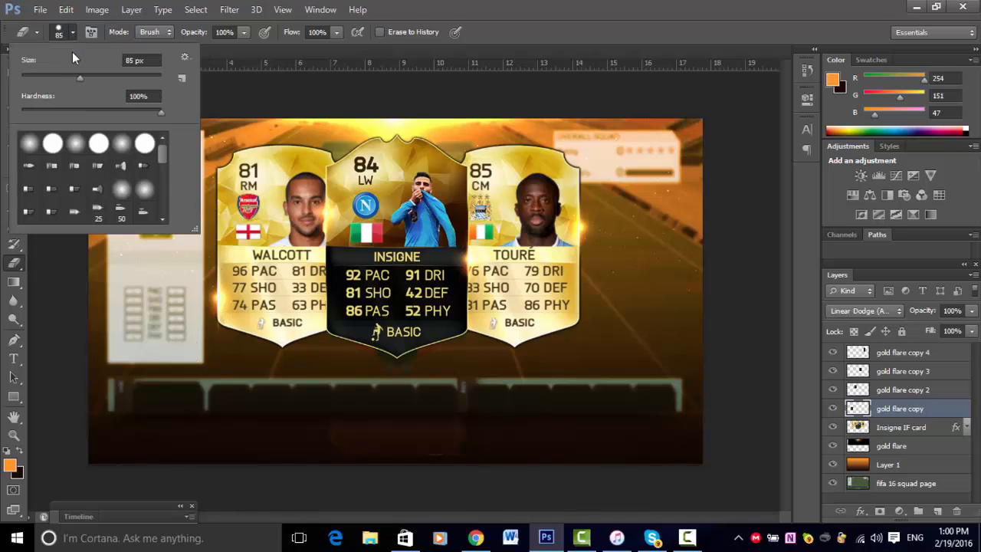
pyautogui.moveTo(31, 111); pyautogui.dragTo(22, 112)
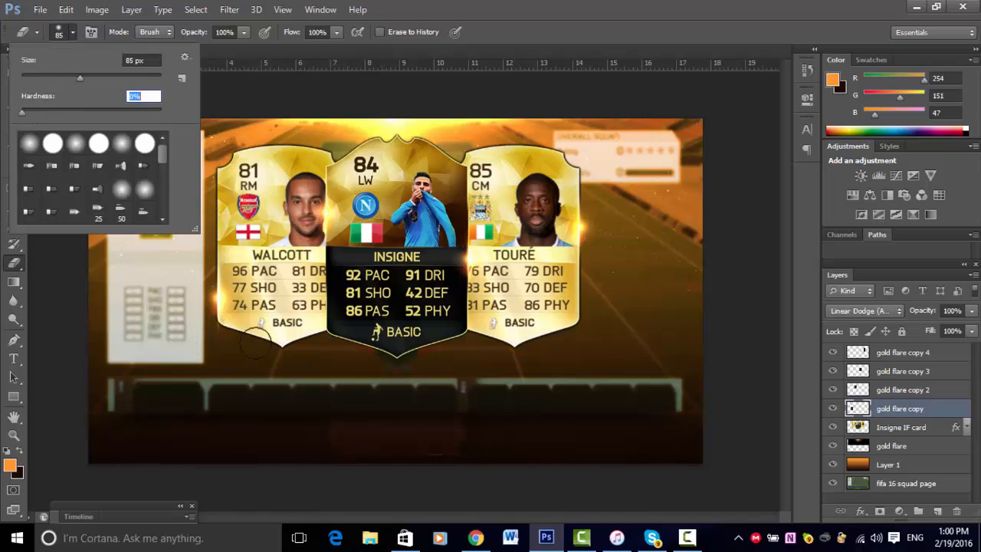
pyautogui.click(219, 338)
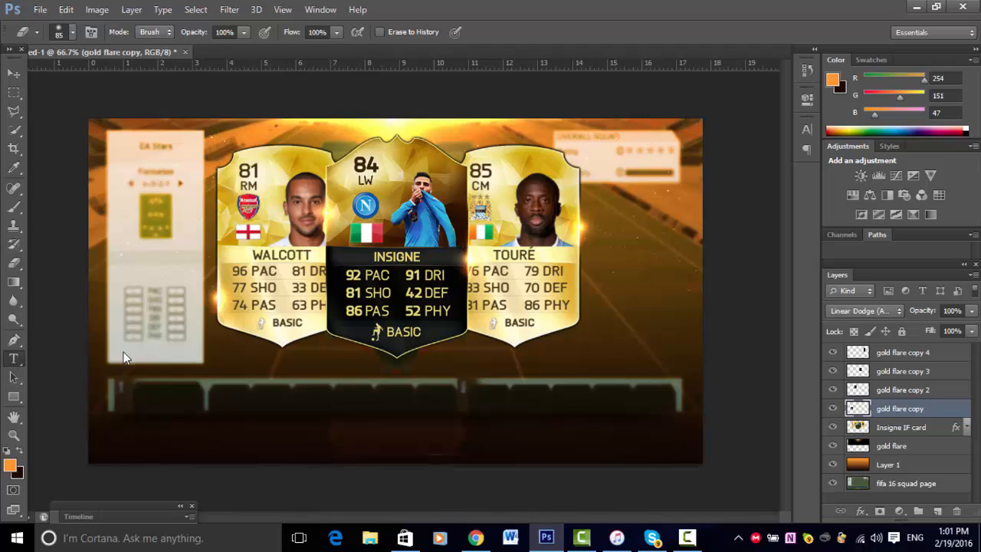
# Start a text layer below the Walcott card and set its font to GROBOLD.
pyautogui.press('t')
pyautogui.click(226, 389)
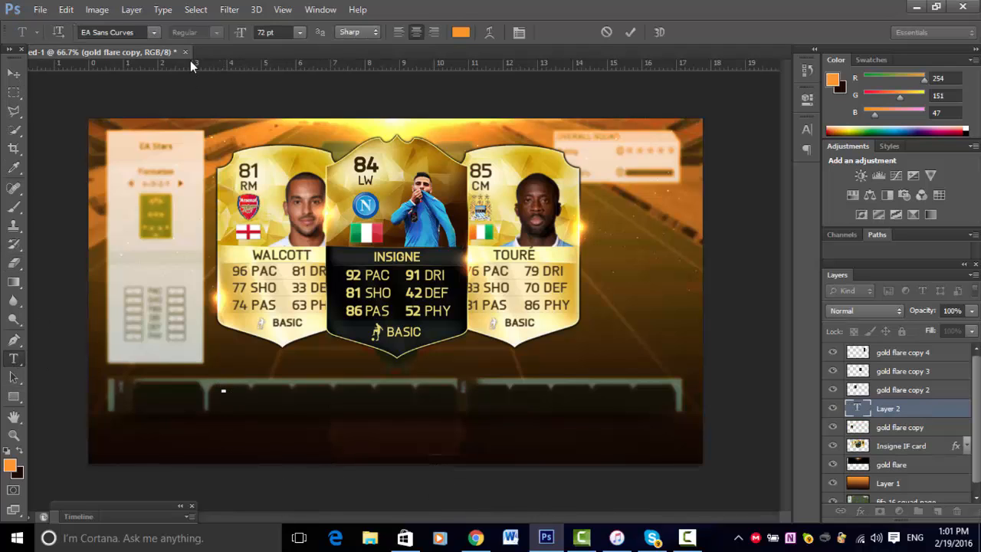
pyautogui.click(155, 33)
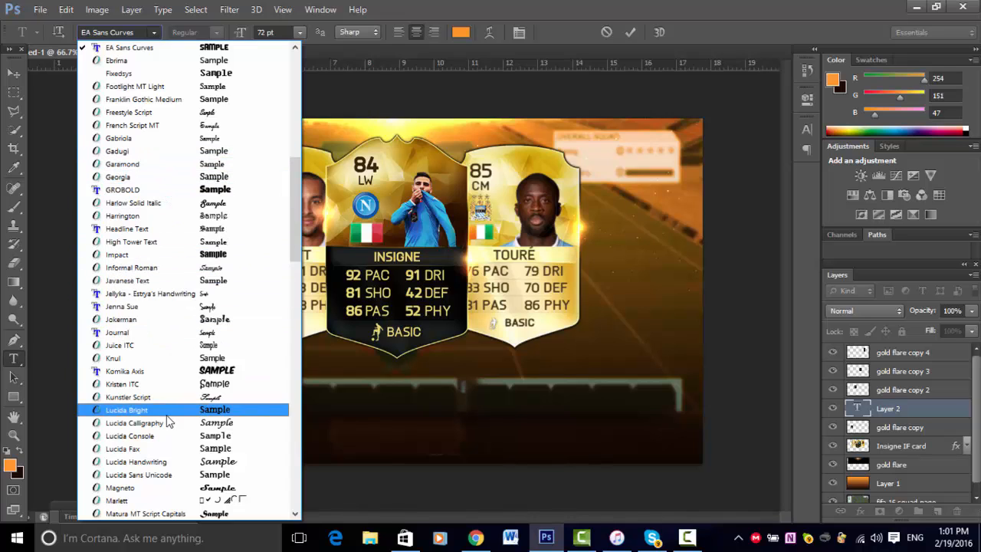
pyautogui.moveTo(295, 205); pyautogui.dragTo(269, 285)
pyautogui.scroll(7, 269, 245)
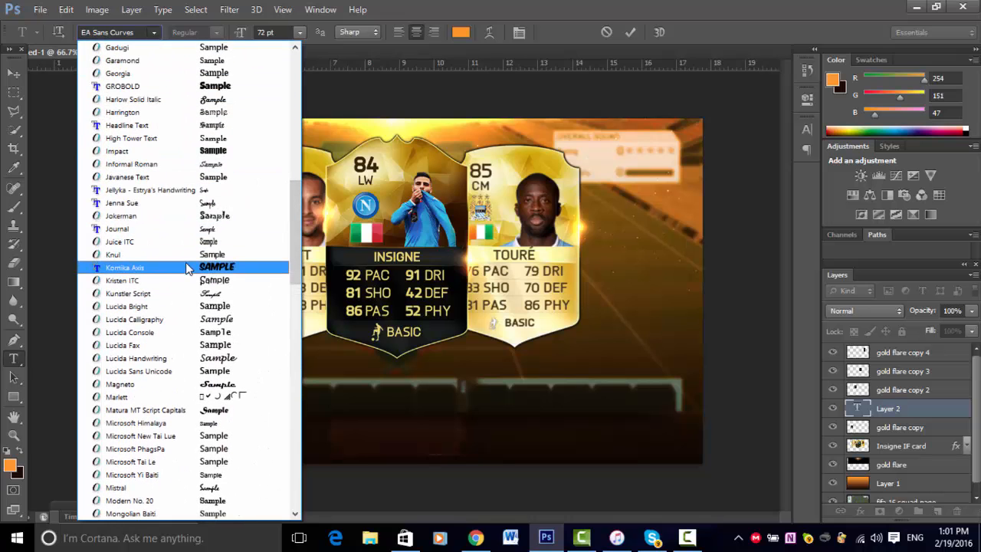
pyautogui.click(232, 91)
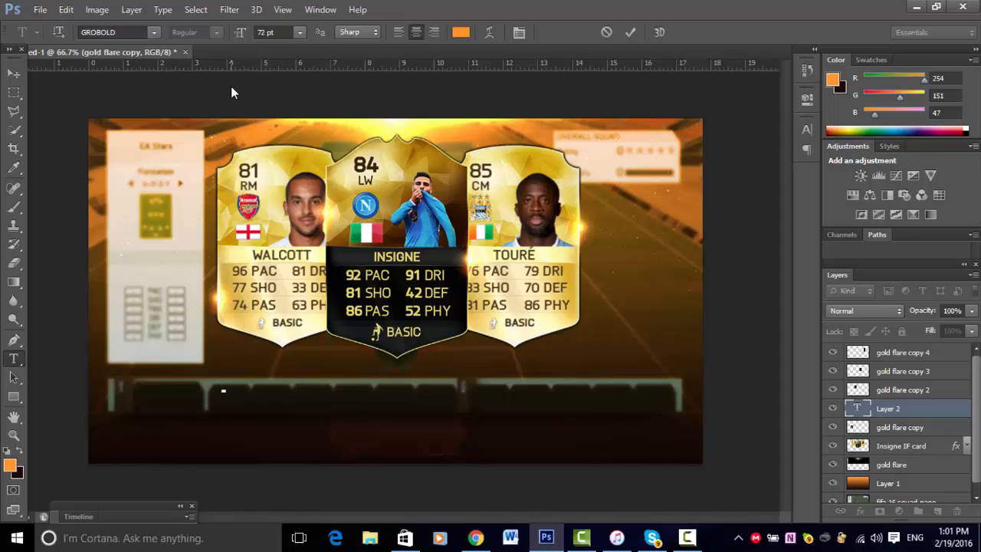
pyautogui.write('duhaebhahb')
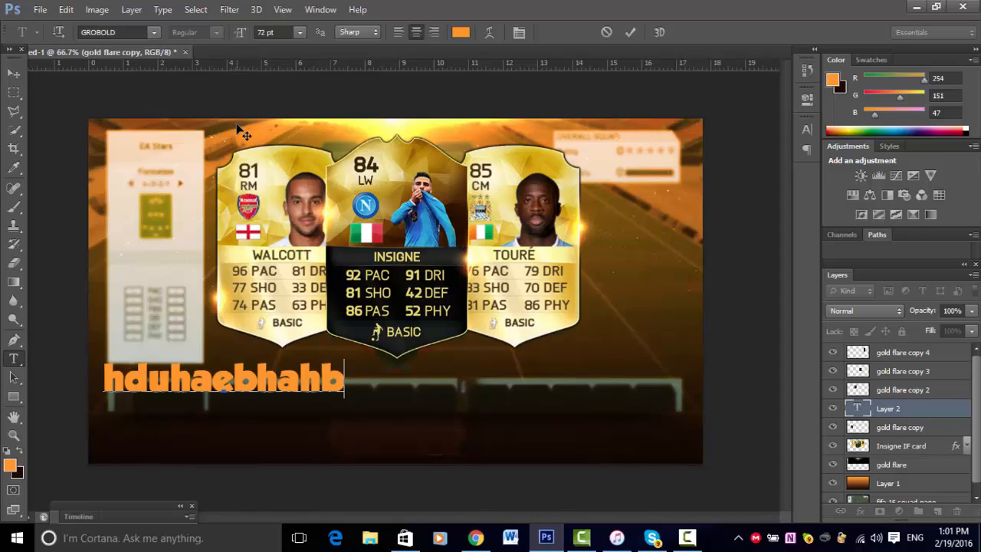
pyautogui.press('BackSpace')
pyautogui.press('Left')
pyautogui.press('Left')
pyautogui.press('Left')
pyautogui.press('Left')
pyautogui.press('Left')
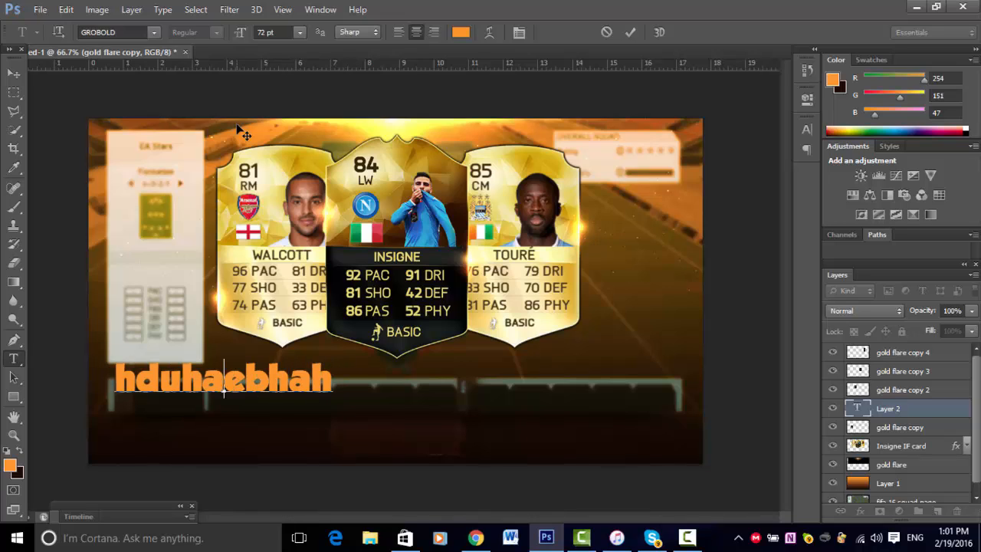
pyautogui.hotkey('ctrl', 'a')
pyautogui.press('BackSpace')
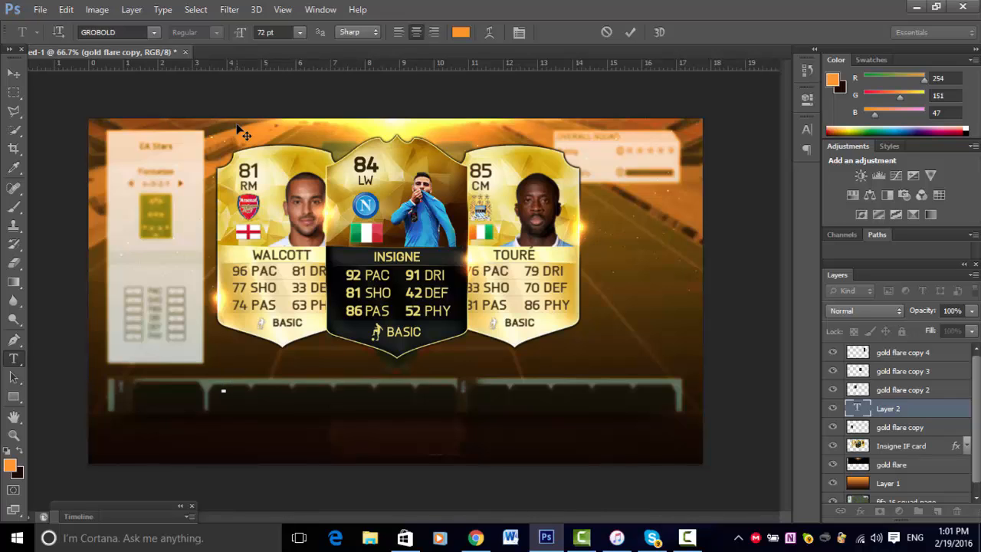
# Enter the title text "FIFA MOBILE" in the new text layer and commit it.
pyautogui.write('FIFA MOBIK')
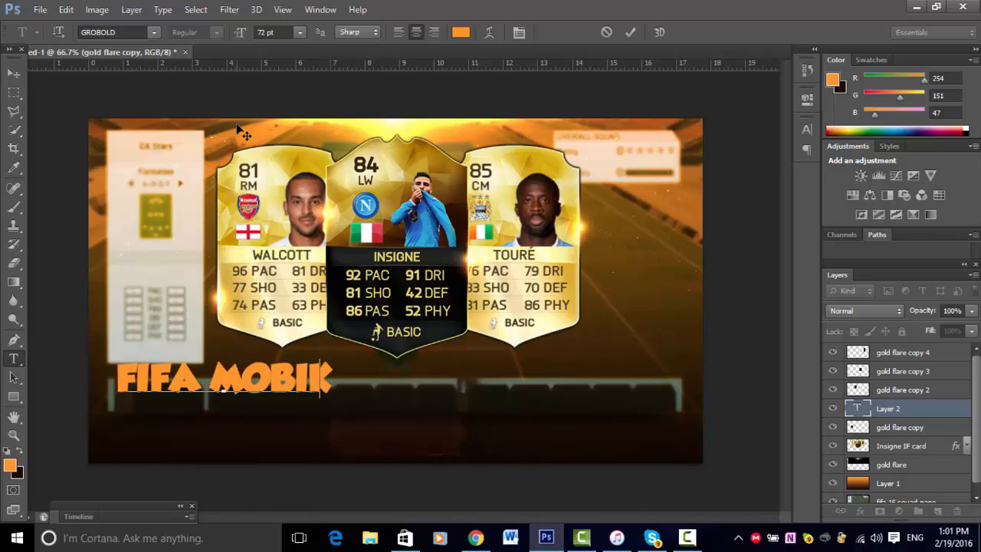
pyautogui.press('BackSpace')
pyautogui.write('LE')
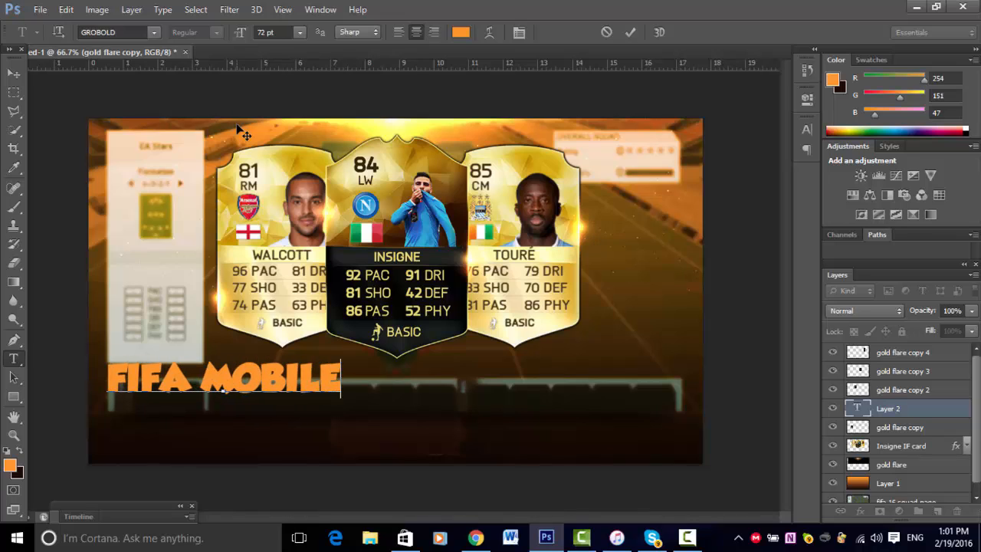
pyautogui.click(14, 74)
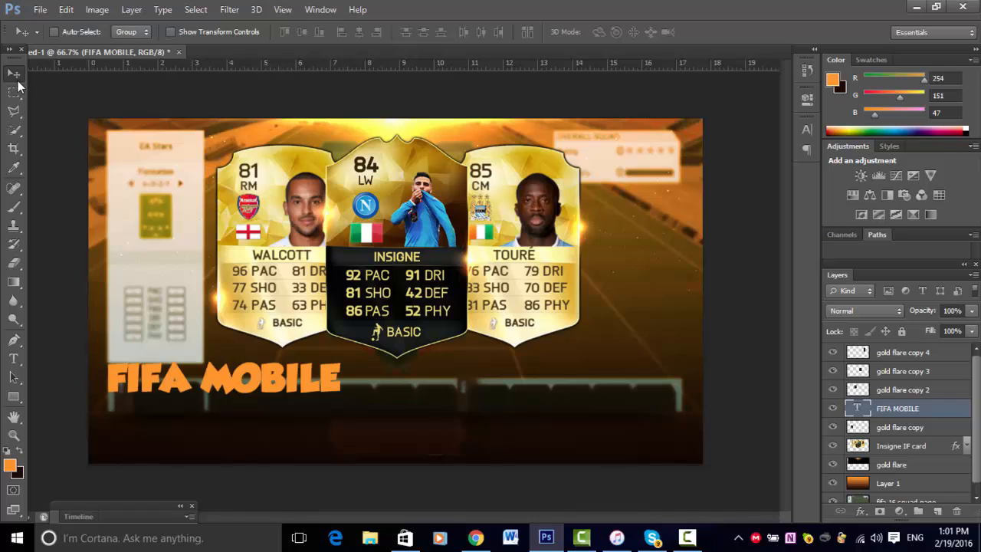
# Scale the FIFA MOBILE text to about 171% and place it centered across the lower part of the three cards.
pyautogui.hotkey('ctrl', 't')
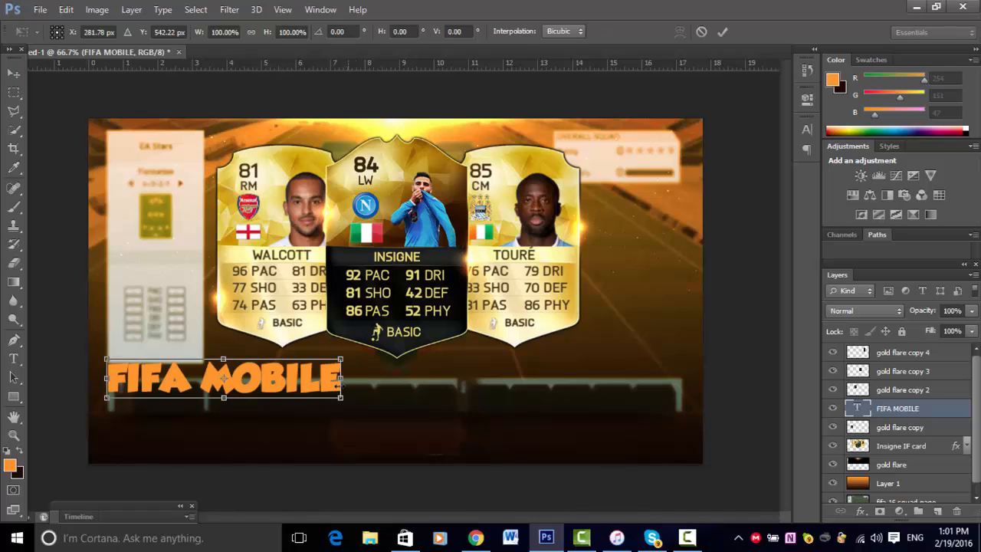
pyautogui.moveTo(340, 397); pyautogui.dragTo(500, 459)
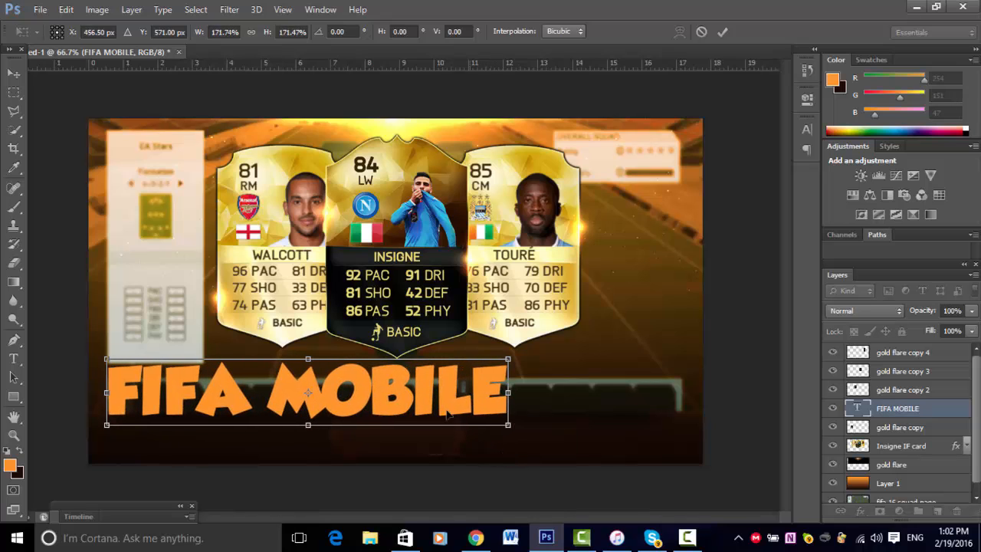
pyautogui.moveTo(436, 399); pyautogui.dragTo(525, 346)
pyautogui.press('Return')
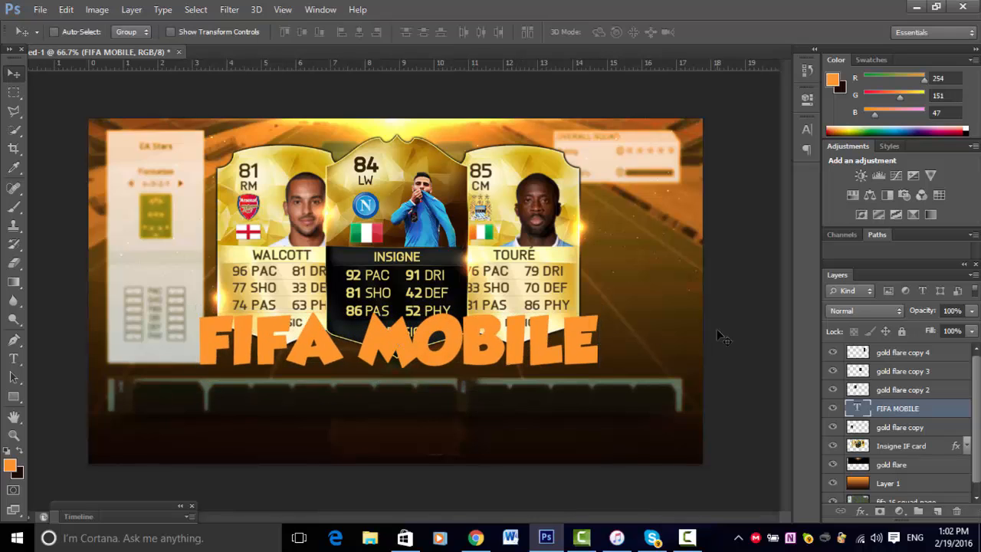
# Bring the FIFA MOBILE layer to the top of the layer stack and add a 1 px centered gradient Stroke to it.
pyautogui.moveTo(886, 411); pyautogui.dragTo(892, 349)
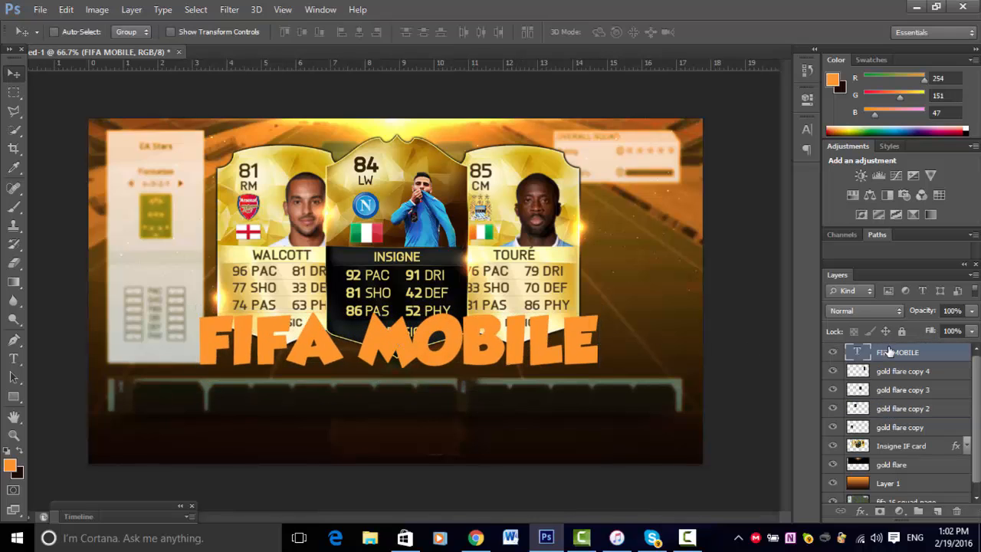
pyautogui.rightClick(894, 360)
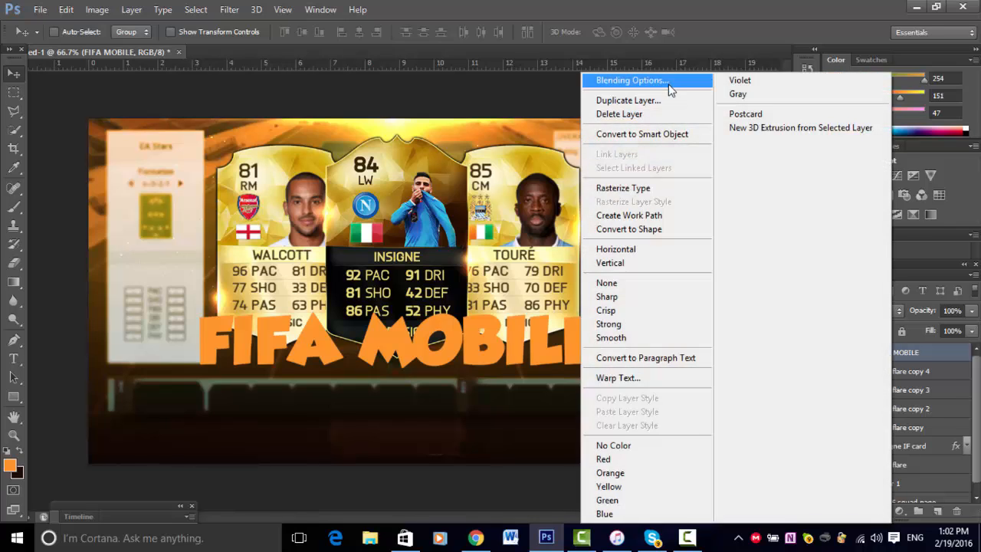
pyautogui.click(669, 83)
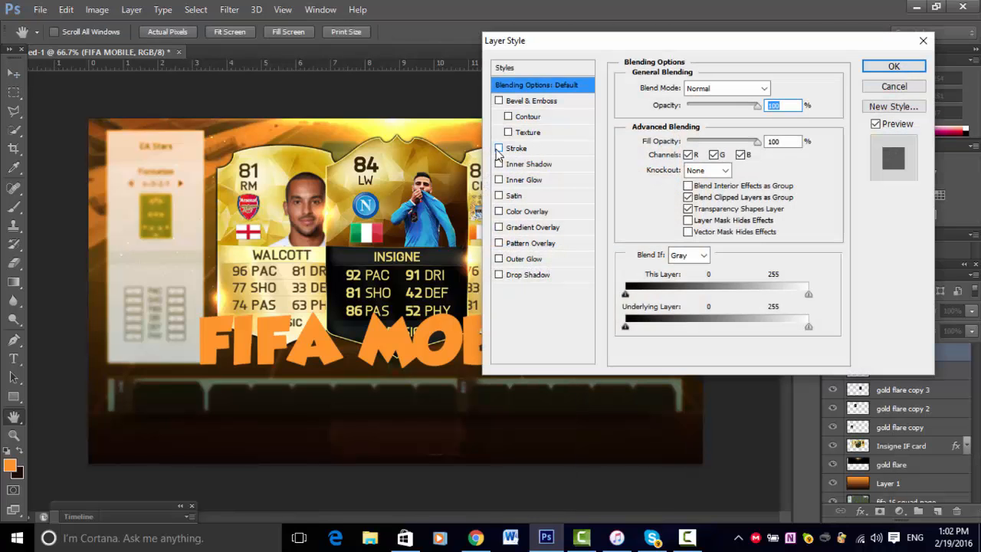
pyautogui.click(498, 148)
pyautogui.click(515, 148)
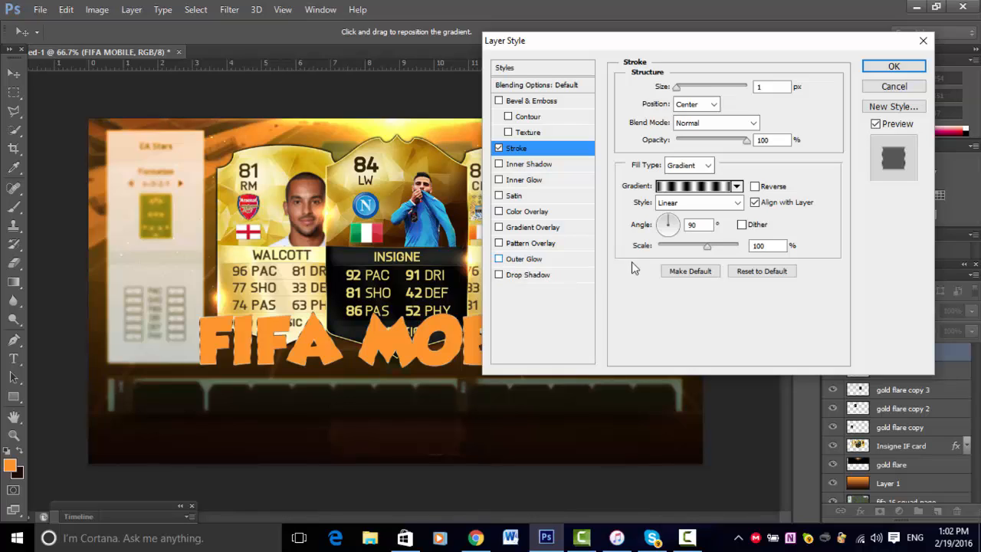
# Examine the color stops of the title stroke's black-and-white gradient.
pyautogui.click(690, 186)
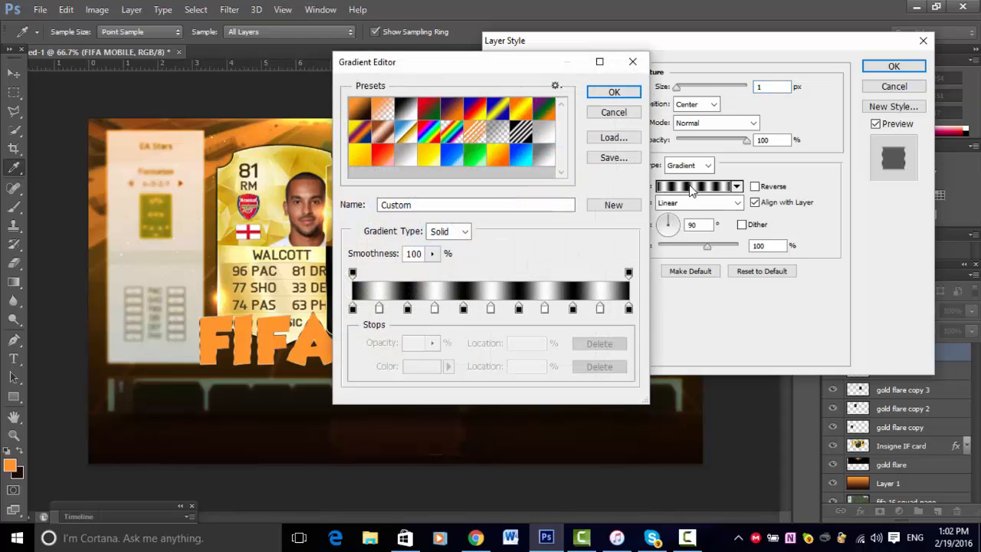
pyautogui.click(352, 309)
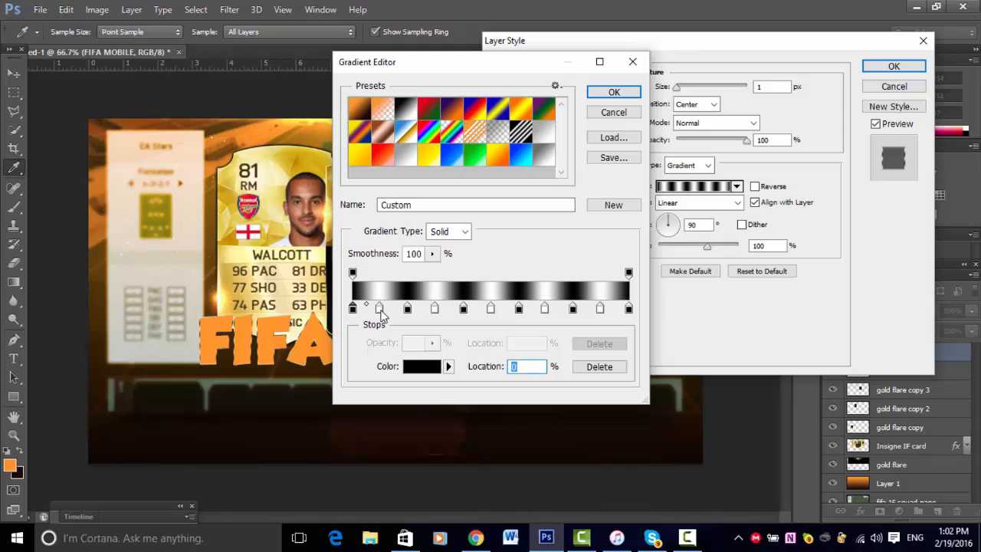
pyautogui.click(378, 309)
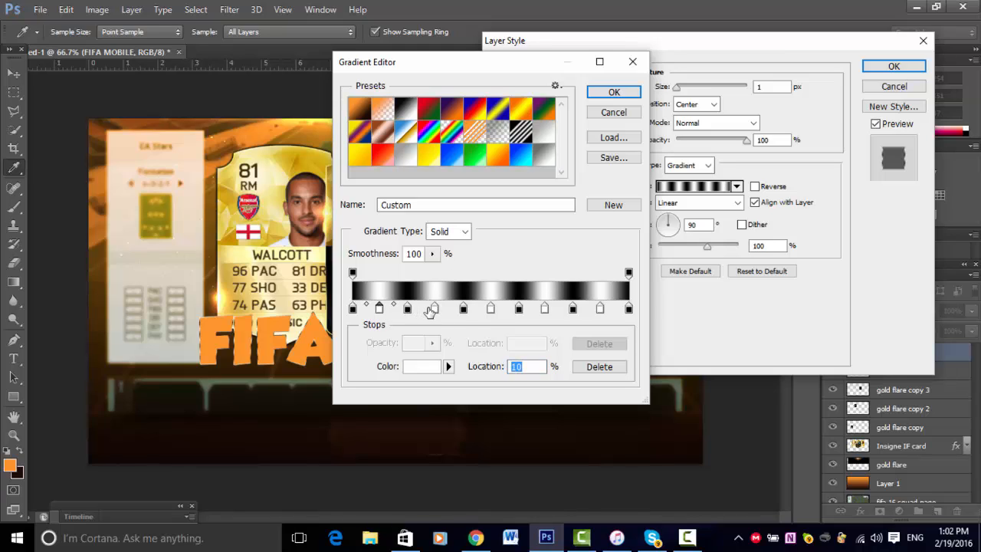
pyautogui.click(519, 308)
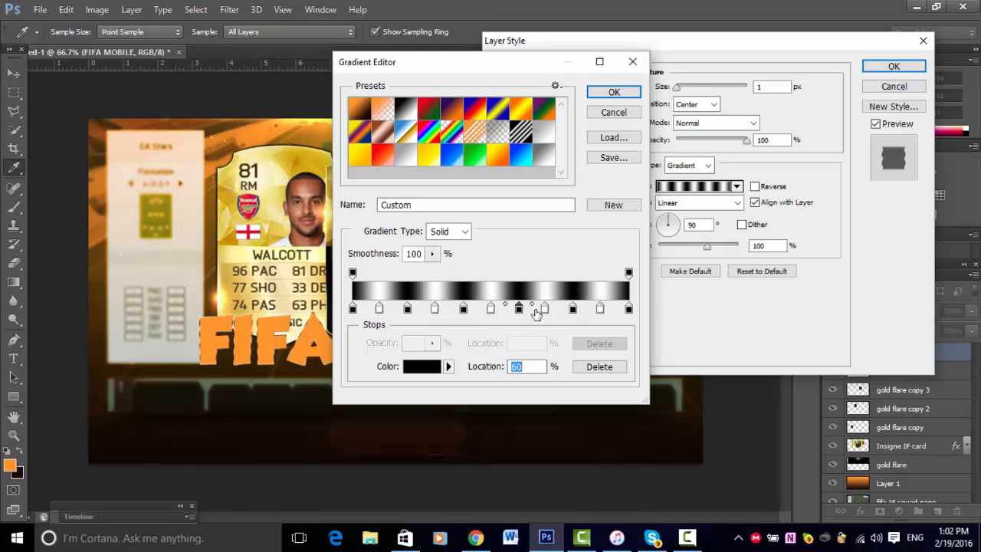
pyautogui.click(544, 309)
pyautogui.click(572, 309)
pyautogui.click(600, 309)
pyautogui.click(628, 308)
pyautogui.click(617, 92)
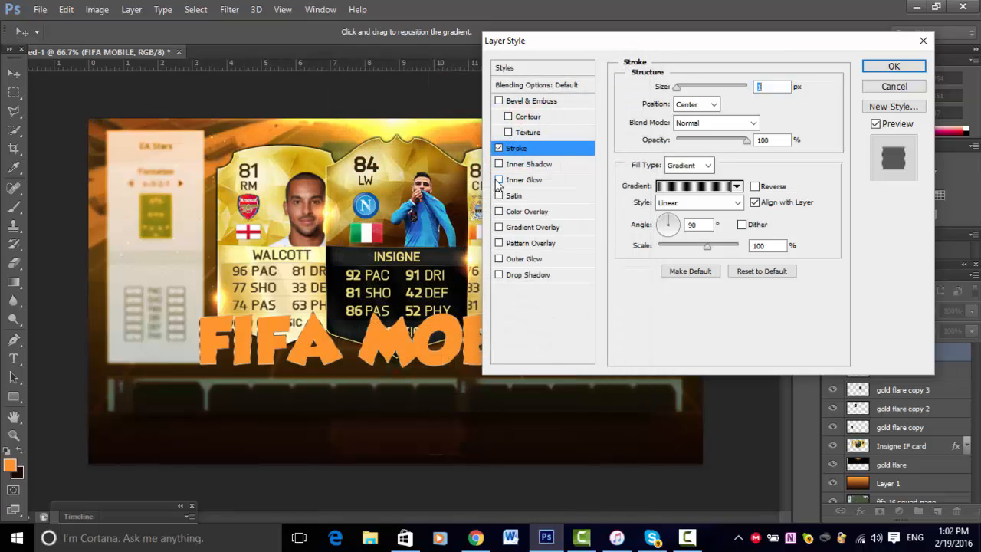
# Add a linear gray-to-white Gradient Overlay at 90° and 100% opacity to the title, without reversing it.
pyautogui.click(499, 227)
pyautogui.click(524, 230)
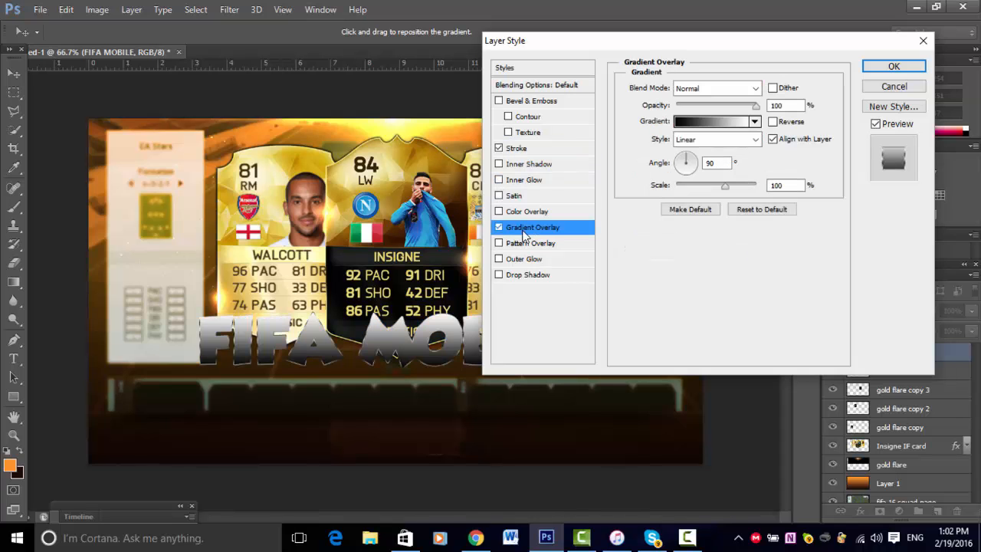
pyautogui.click(722, 122)
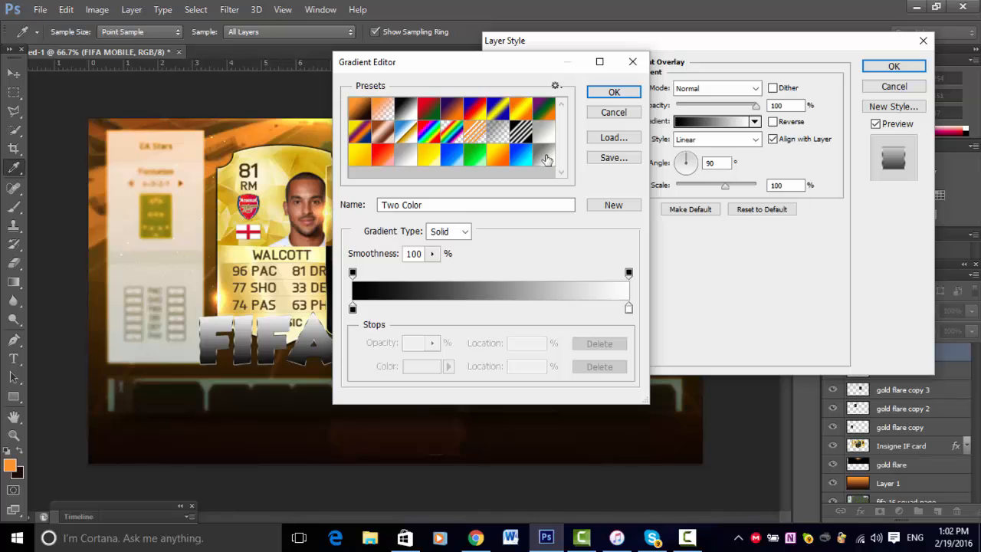
pyautogui.click(546, 158)
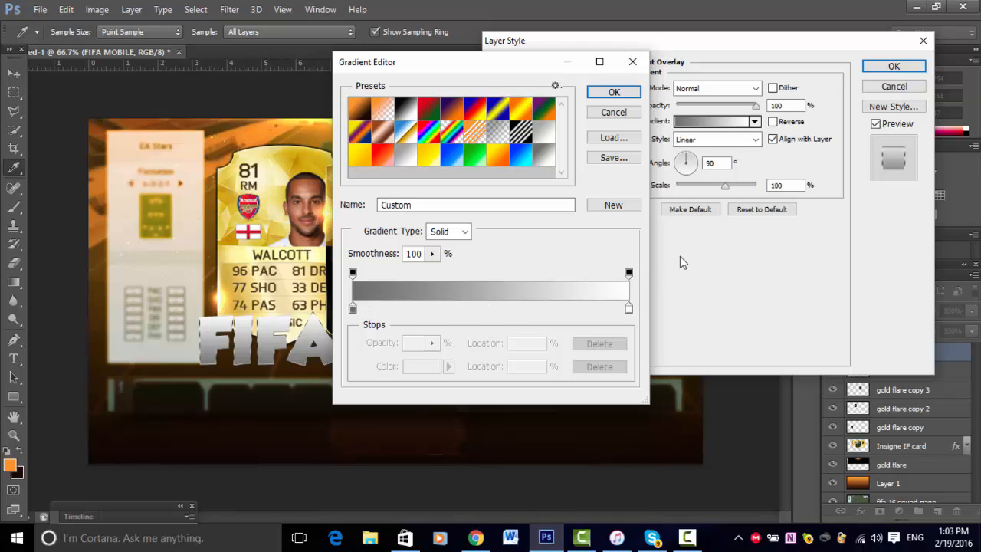
pyautogui.click(614, 92)
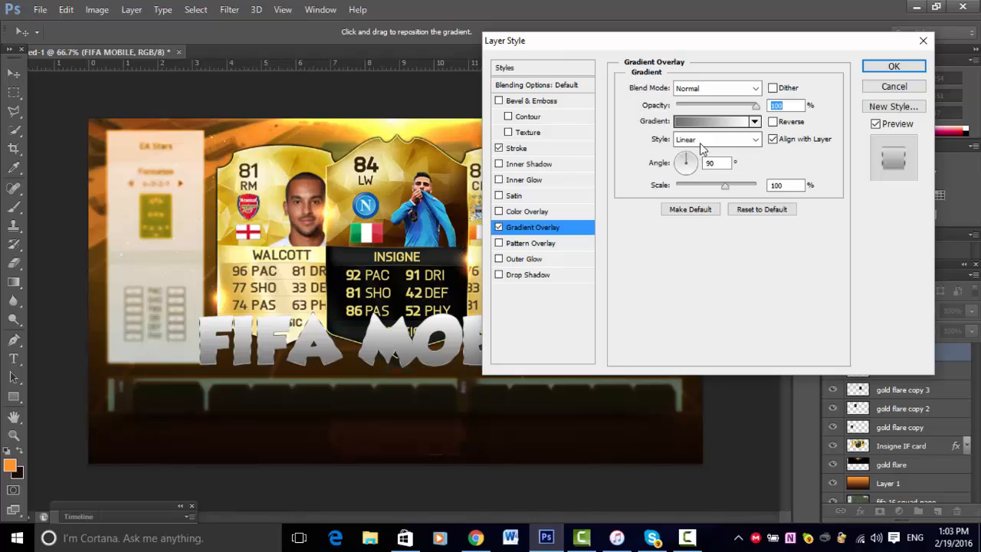
pyautogui.click(774, 123)
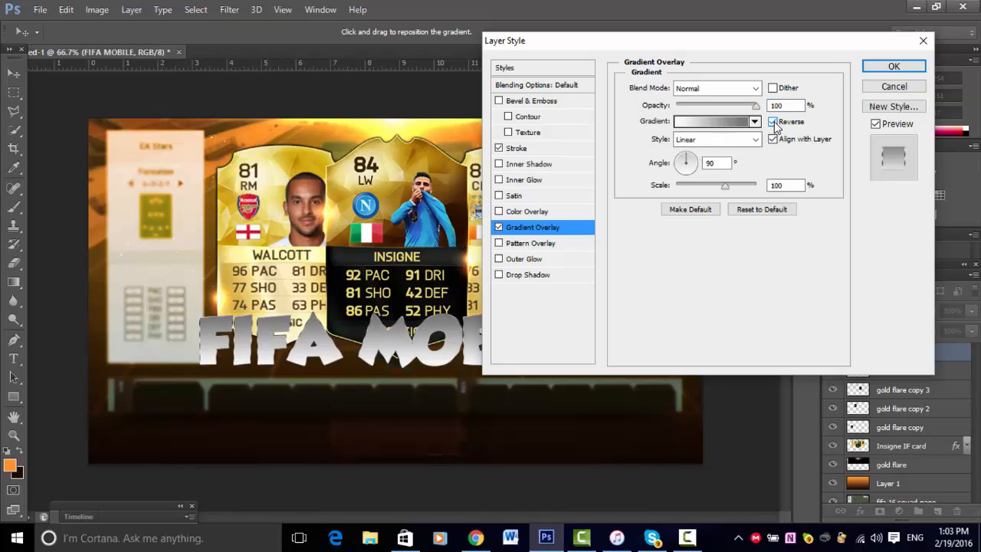
pyautogui.click(774, 123)
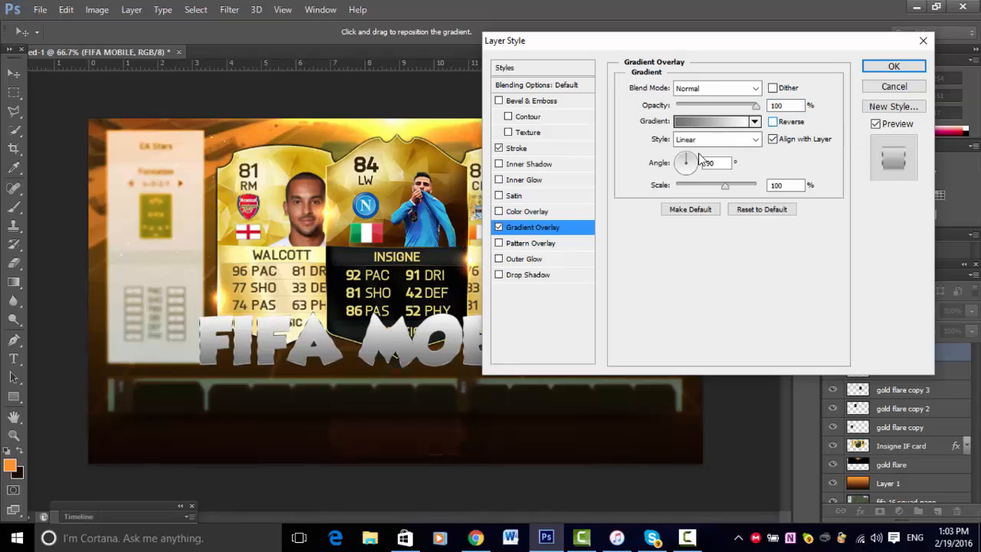
# Add a black Outer Glow to the title with Normal blend mode, 100% opacity, 20% spread and 20 px size.
pyautogui.click(499, 259)
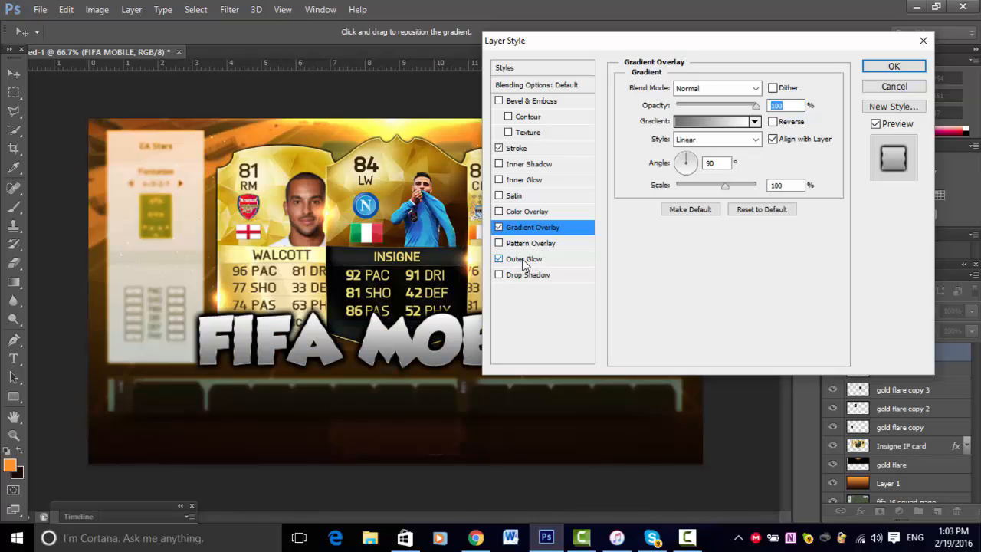
pyautogui.click(521, 259)
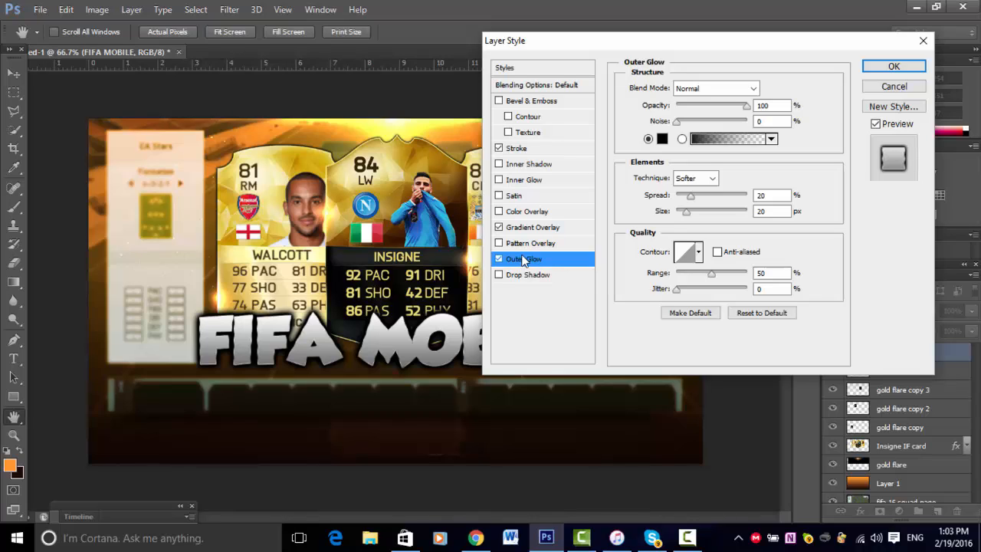
pyautogui.click(704, 94)
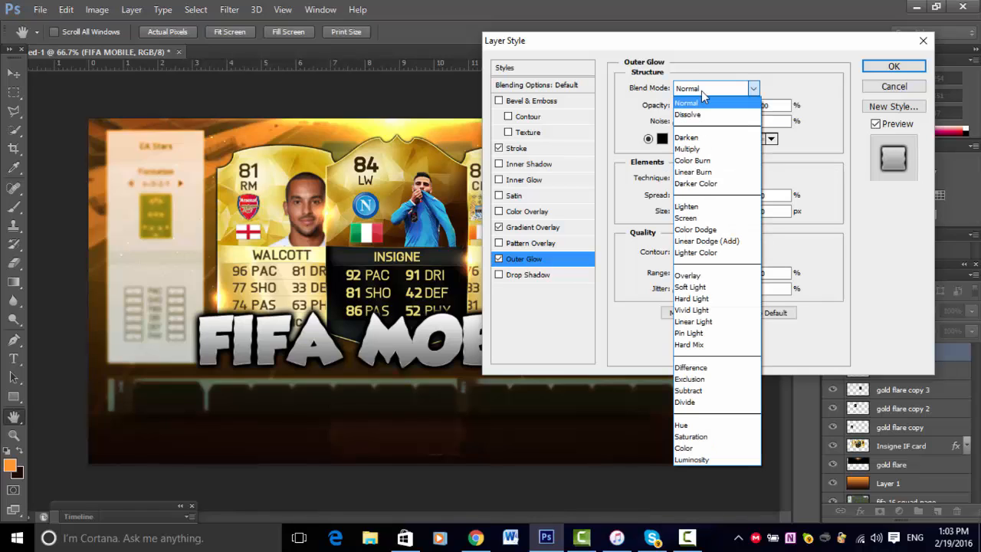
pyautogui.click(702, 92)
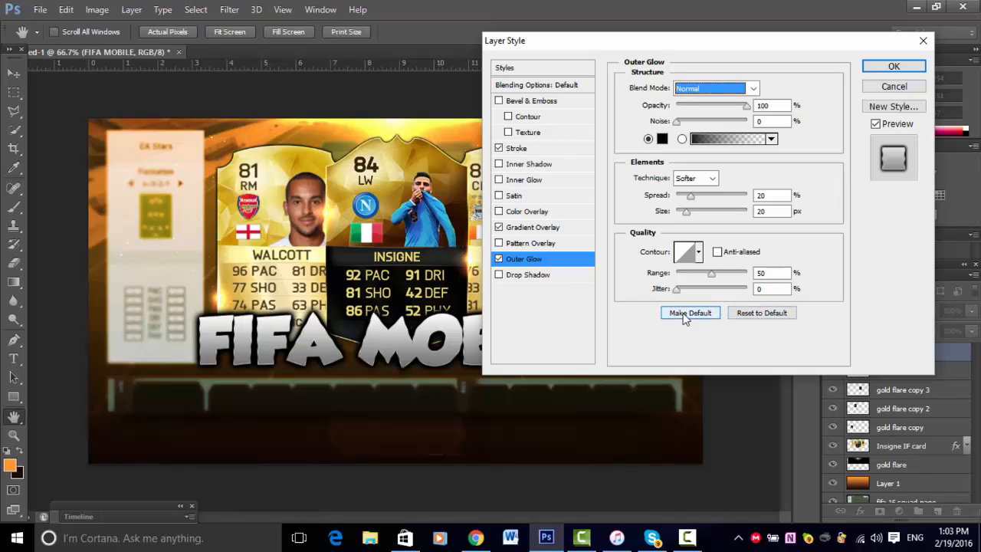
# Add a white Inner Glow of 13 px from the edge to the title, apply the layer styles and collapse its effects list.
pyautogui.click(498, 181)
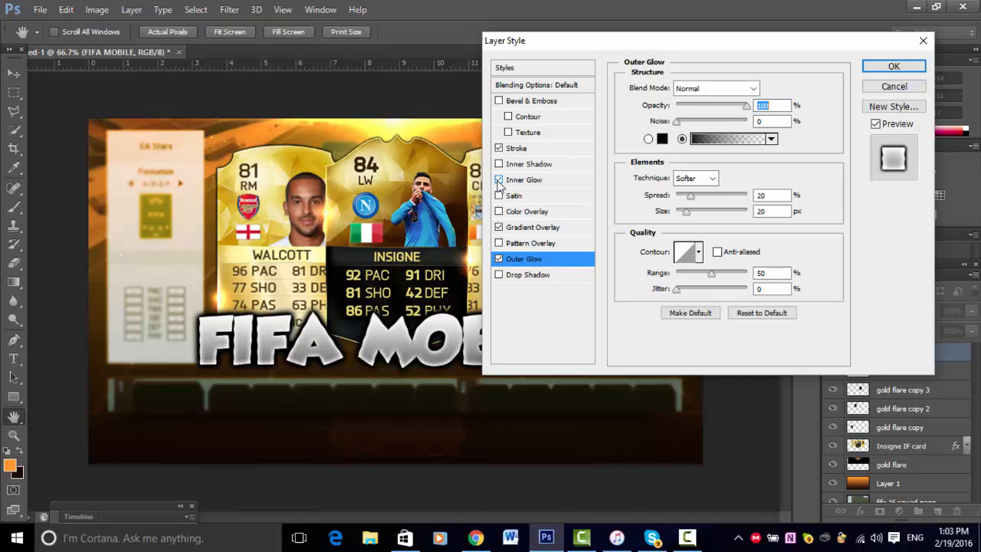
pyautogui.click(540, 182)
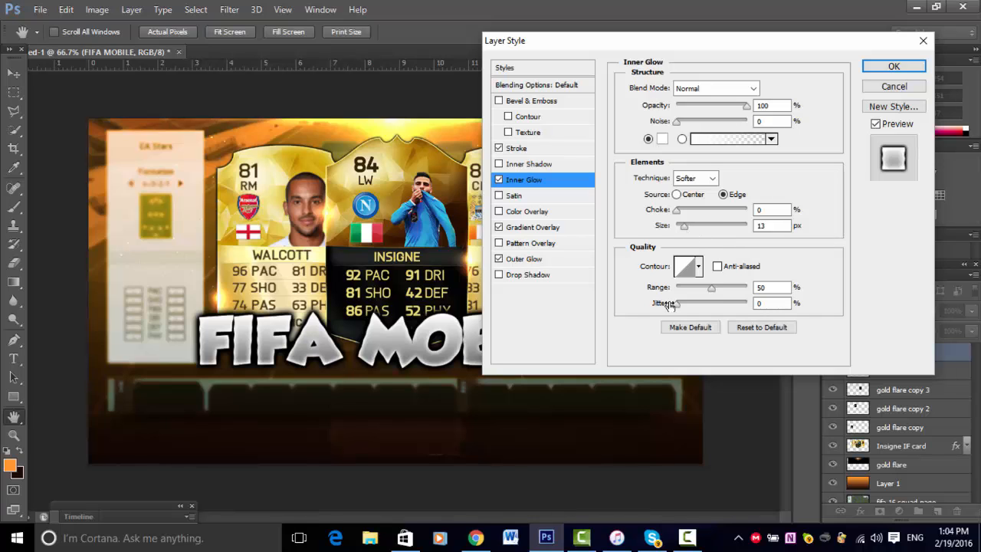
pyautogui.click(885, 71)
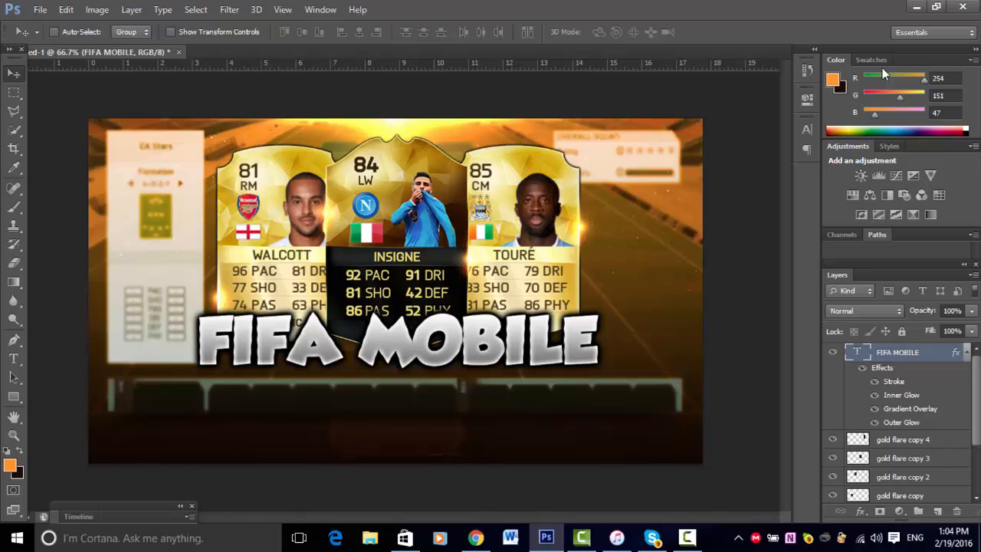
pyautogui.click(966, 352)
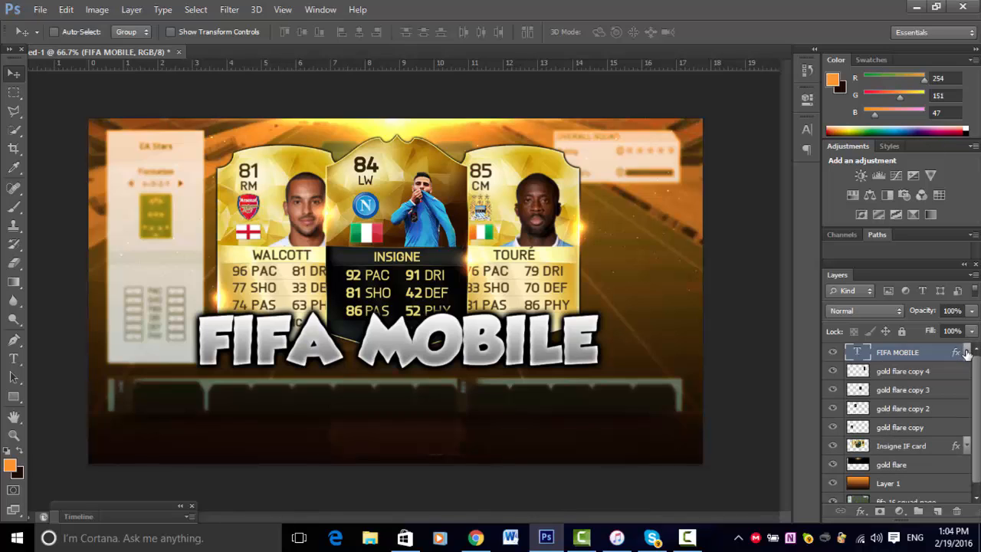
# Duplicate the FIFA MOBILE title directly beneath the original and change the copy's text to SQUAD BUILDER.
pyautogui.hotkey('ctrl', 'j')
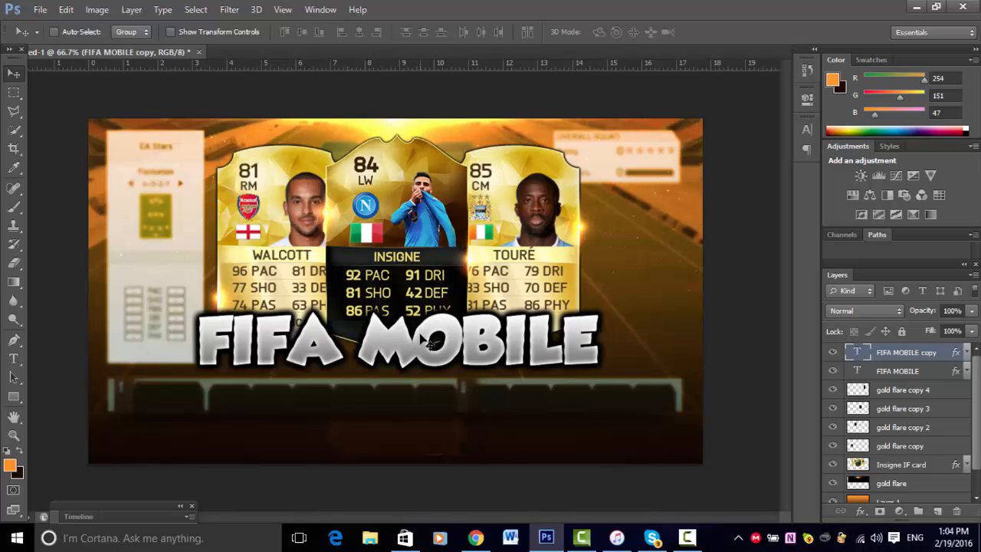
pyautogui.moveTo(421, 337); pyautogui.dragTo(420, 387)
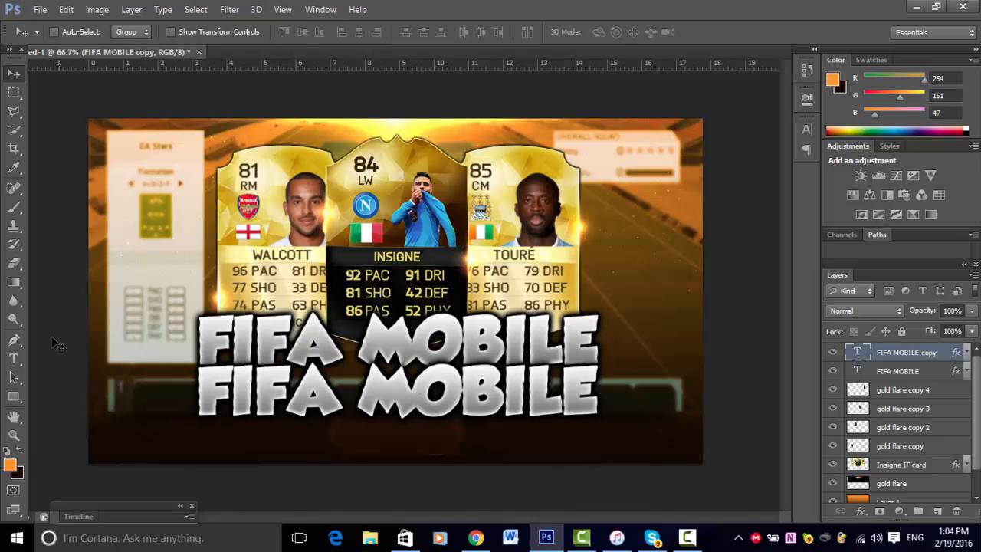
pyautogui.click(13, 357)
pyautogui.moveTo(210, 377); pyautogui.dragTo(671, 385)
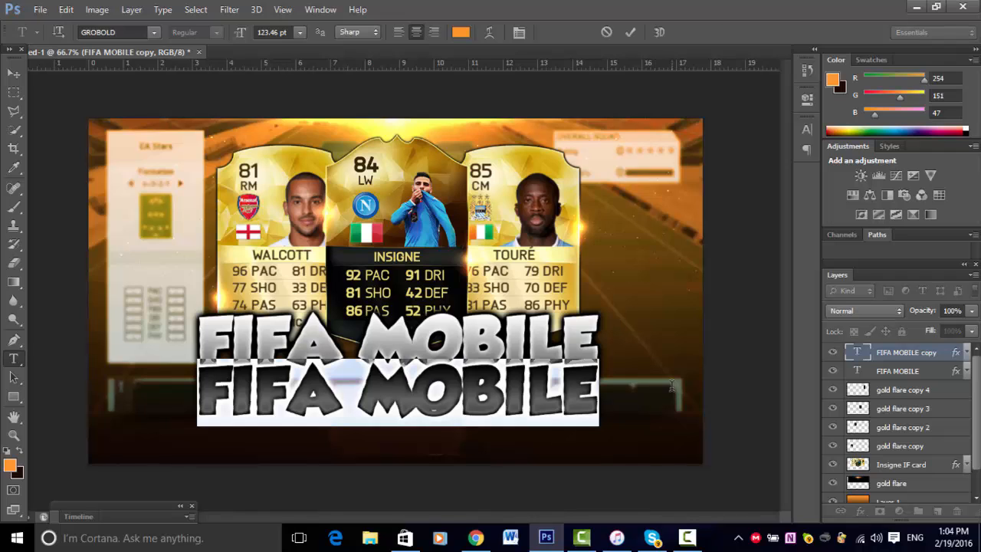
pyautogui.press('BackSpace')
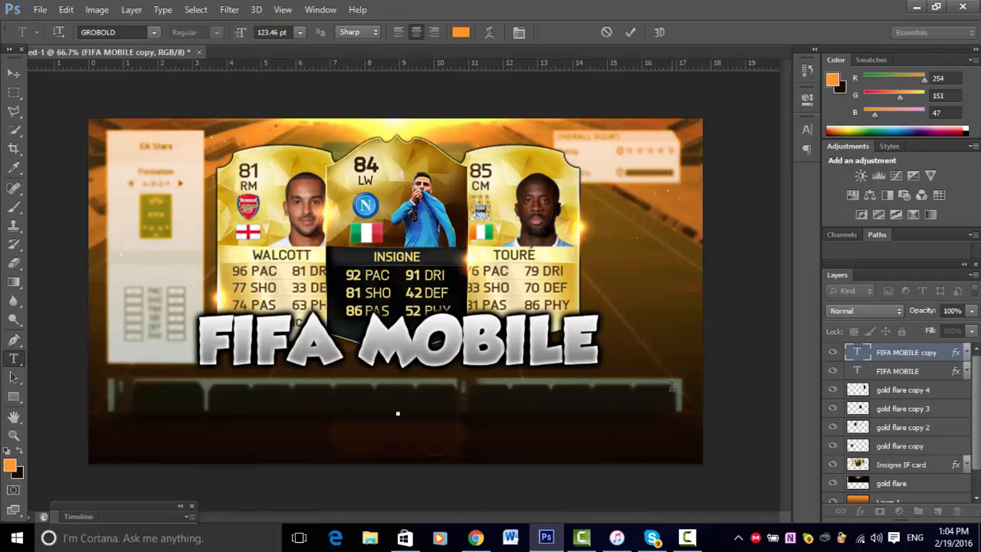
pyautogui.write('SQUA')
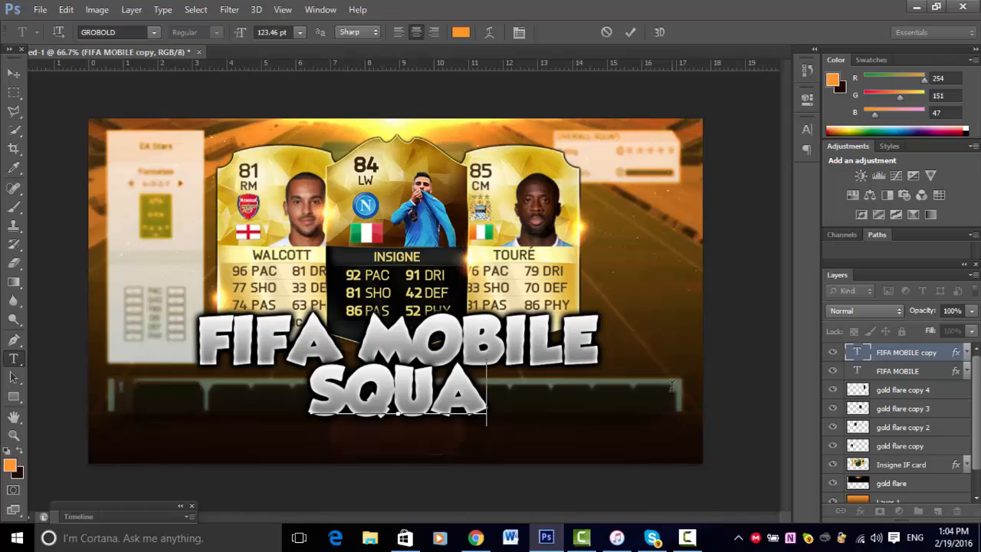
pyautogui.write('D BU')
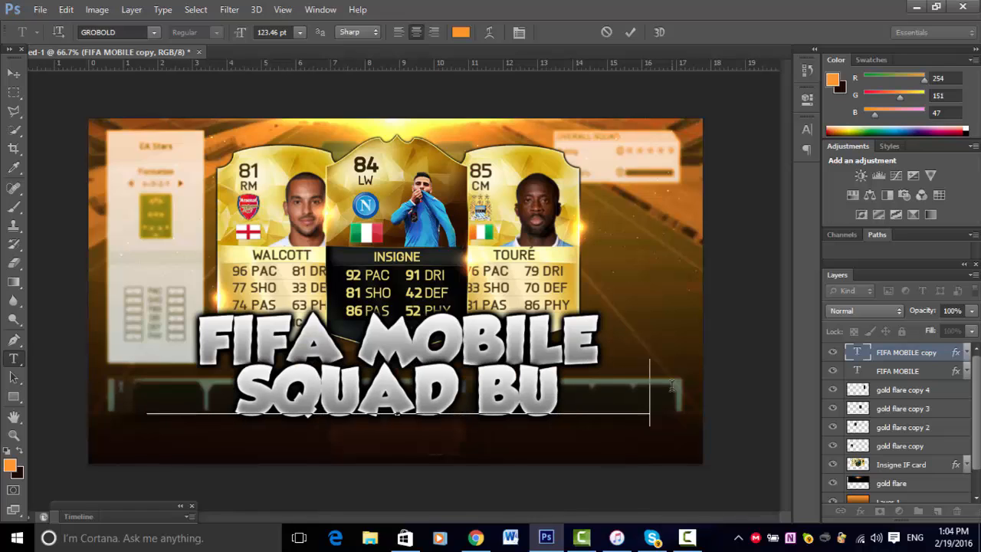
pyautogui.write('ILDER')
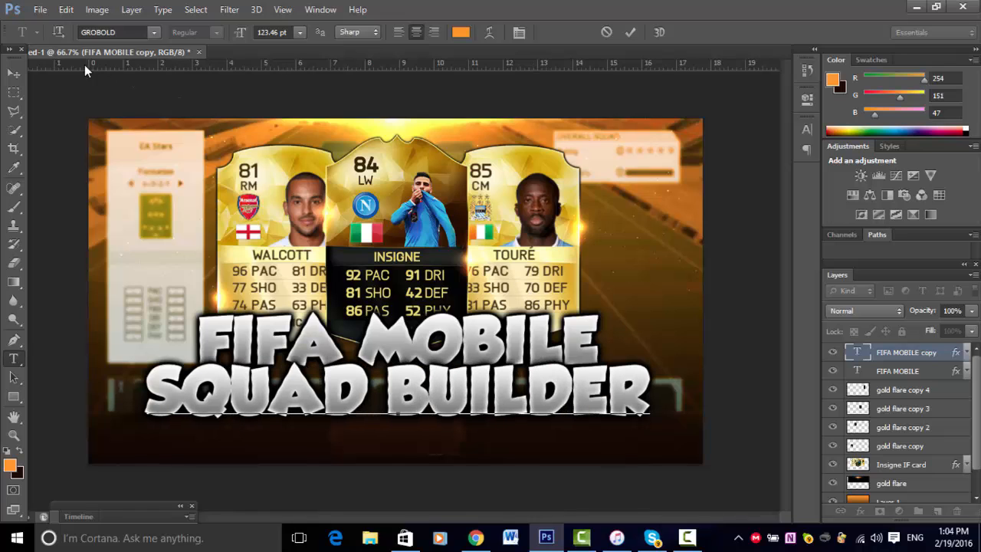
pyautogui.click(11, 73)
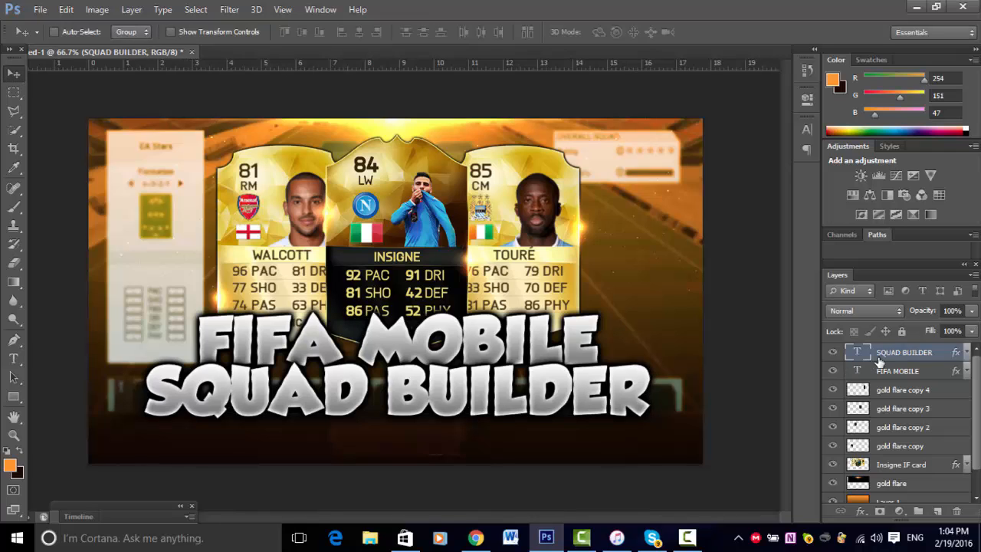
# Change the Inner Glow color of the SQUAD BUILDER text from its layer style settings to bright yellow.
pyautogui.click(966, 353)
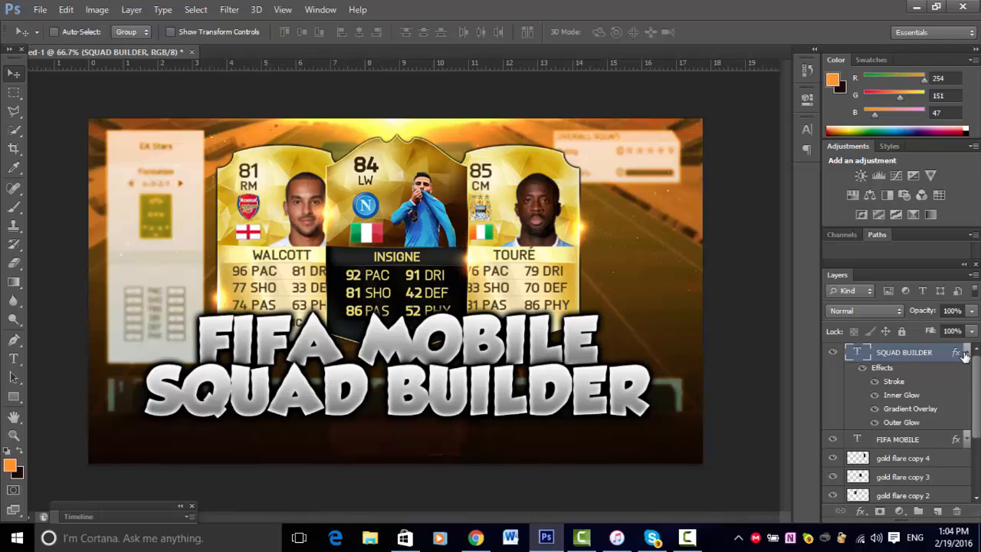
pyautogui.click(965, 353)
pyautogui.rightClick(911, 353)
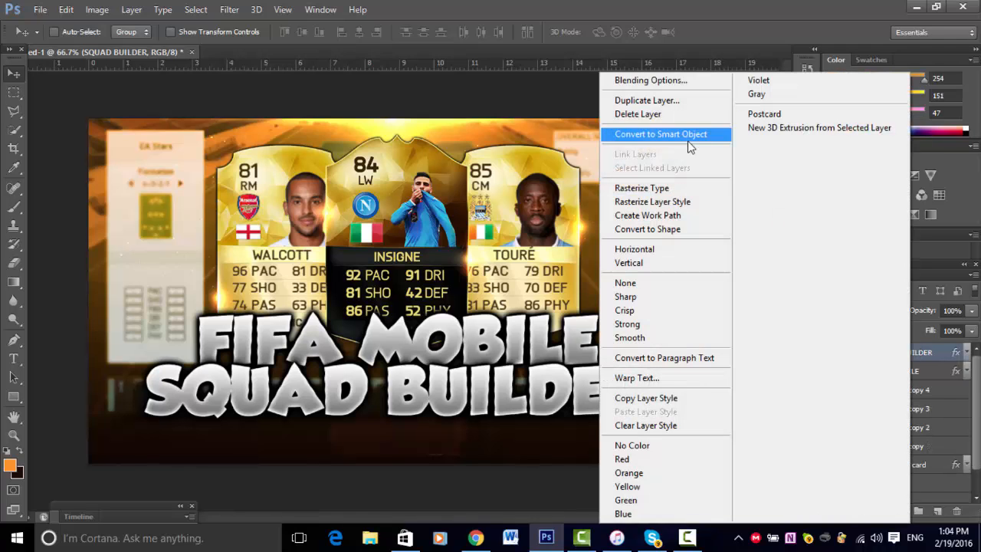
pyautogui.click(679, 81)
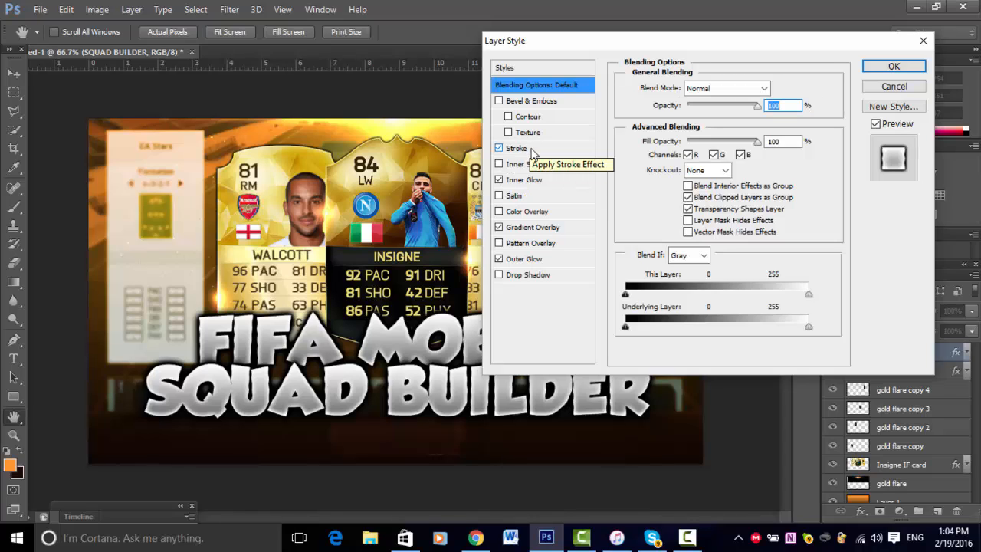
pyautogui.click(537, 182)
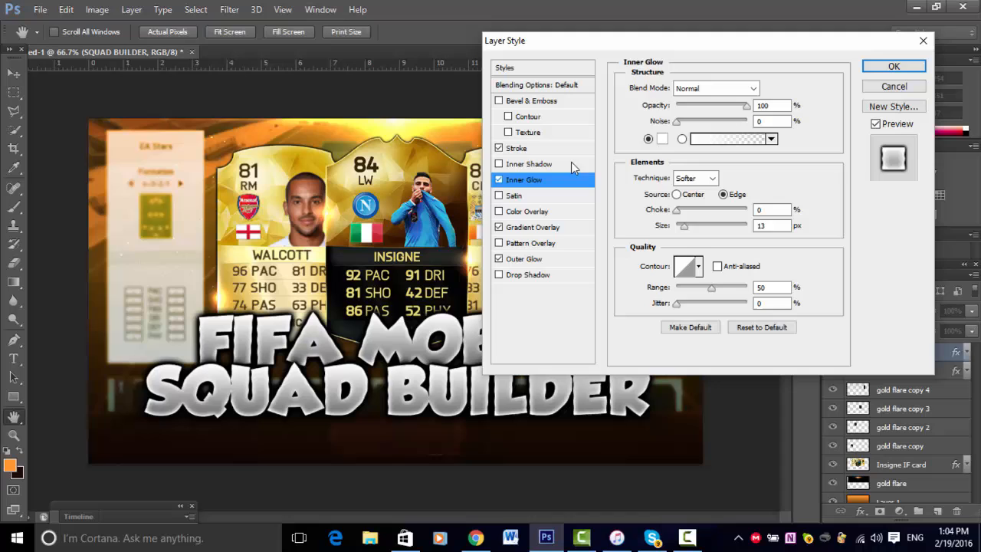
pyautogui.click(664, 142)
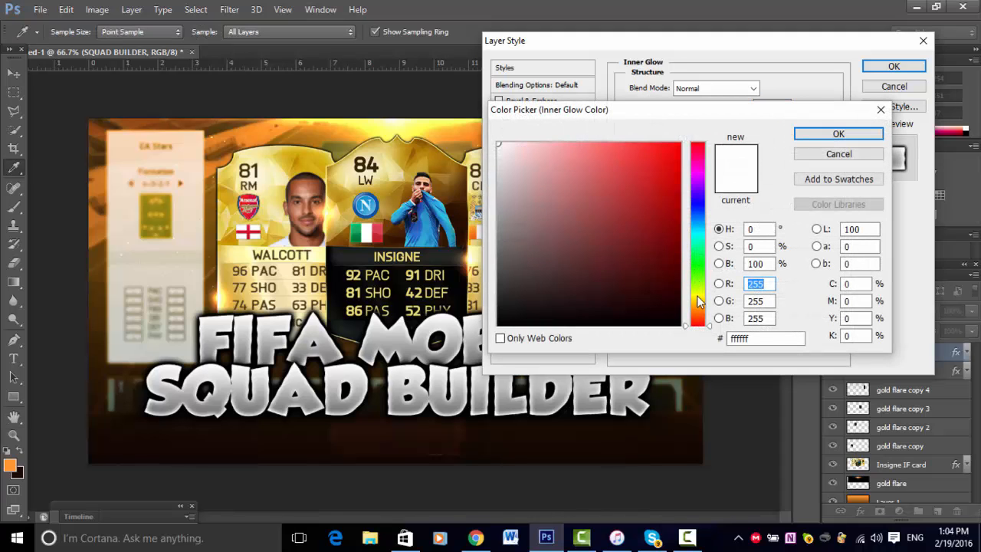
pyautogui.click(698, 299)
pyautogui.click(679, 144)
pyautogui.click(839, 134)
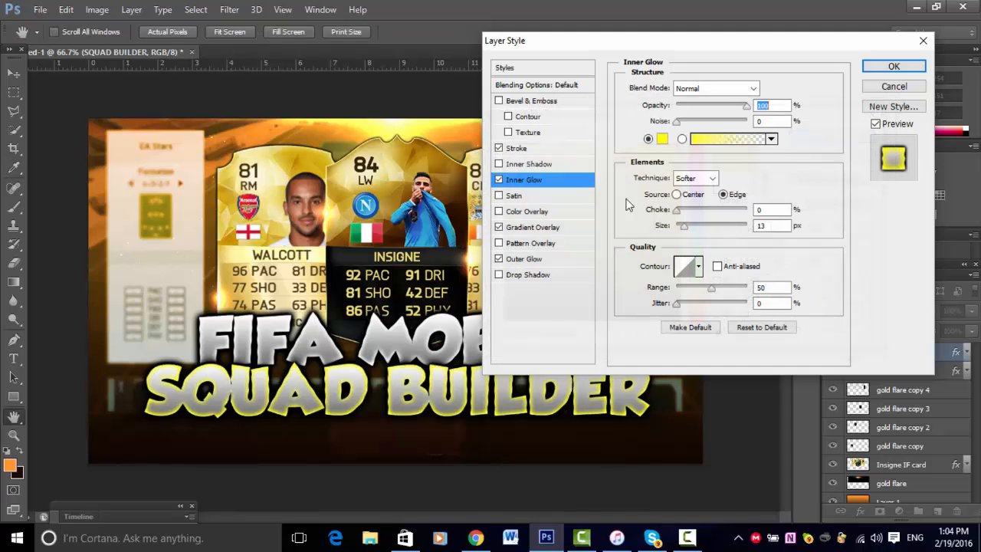
# Set the Gradient Overlay of SQUAD BUILDER to the yellow-orange preset with its stops swapped, orange at 0% and yellow at 100%.
pyautogui.click(561, 228)
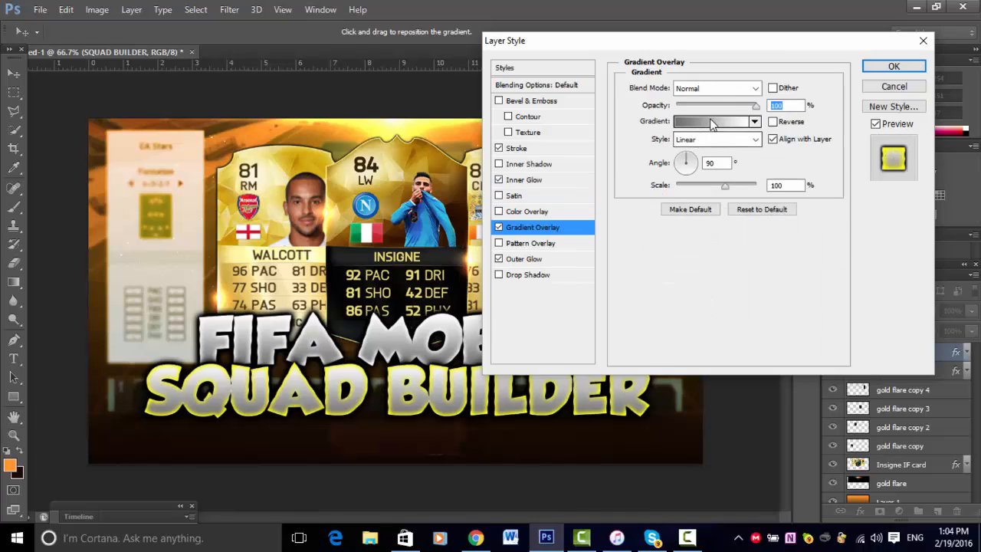
pyautogui.click(712, 122)
pyautogui.click(505, 157)
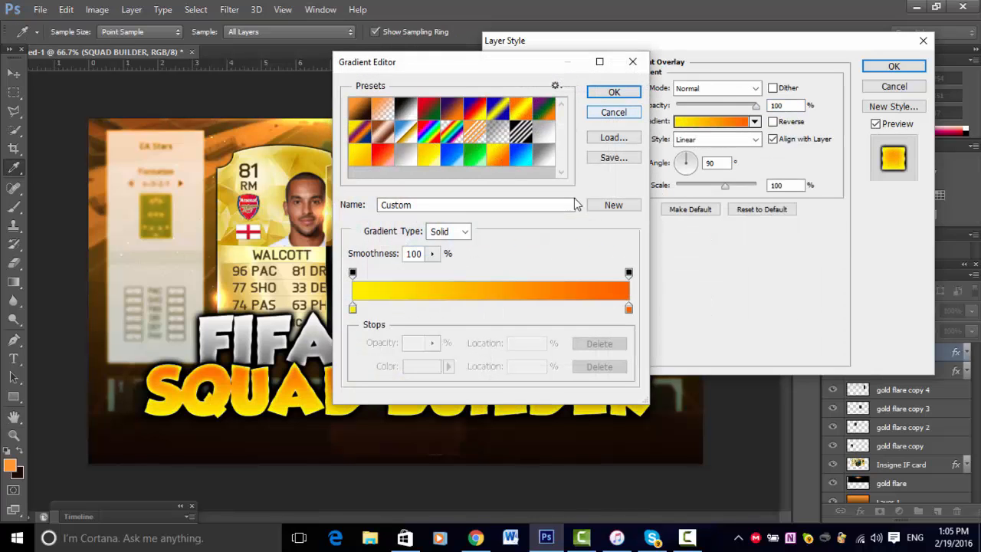
pyautogui.moveTo(628, 314); pyautogui.dragTo(455, 308)
pyautogui.moveTo(353, 307); pyautogui.dragTo(644, 310)
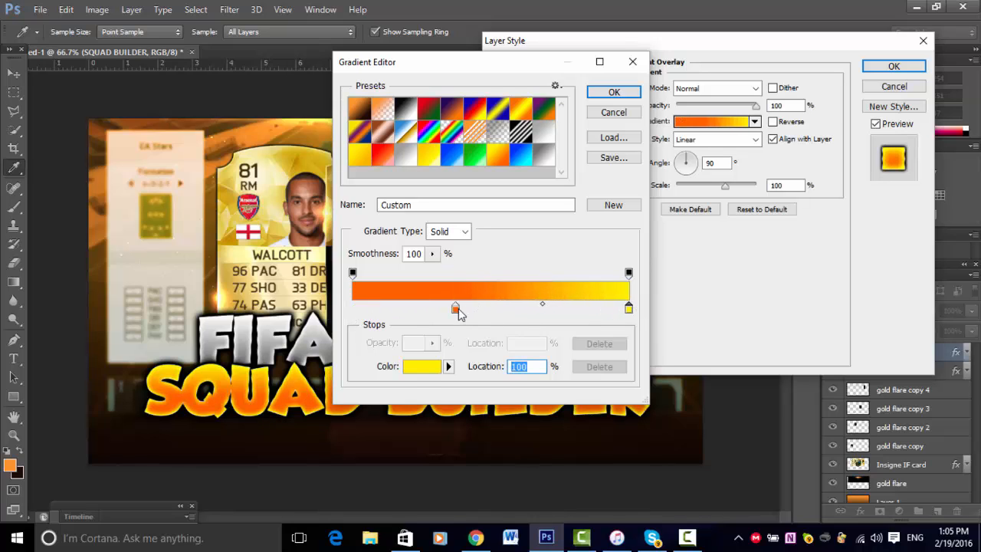
pyautogui.moveTo(456, 308); pyautogui.dragTo(304, 307)
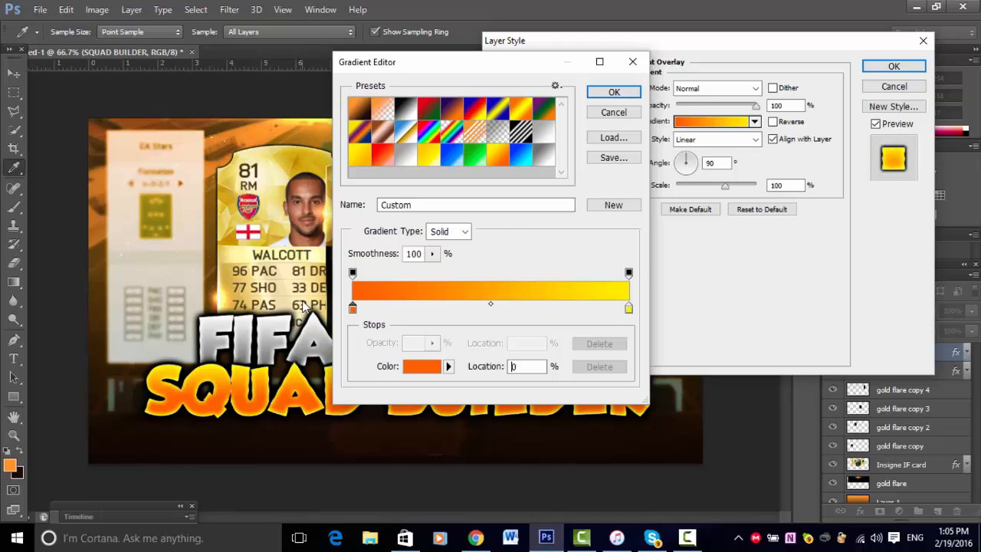
pyautogui.click(631, 92)
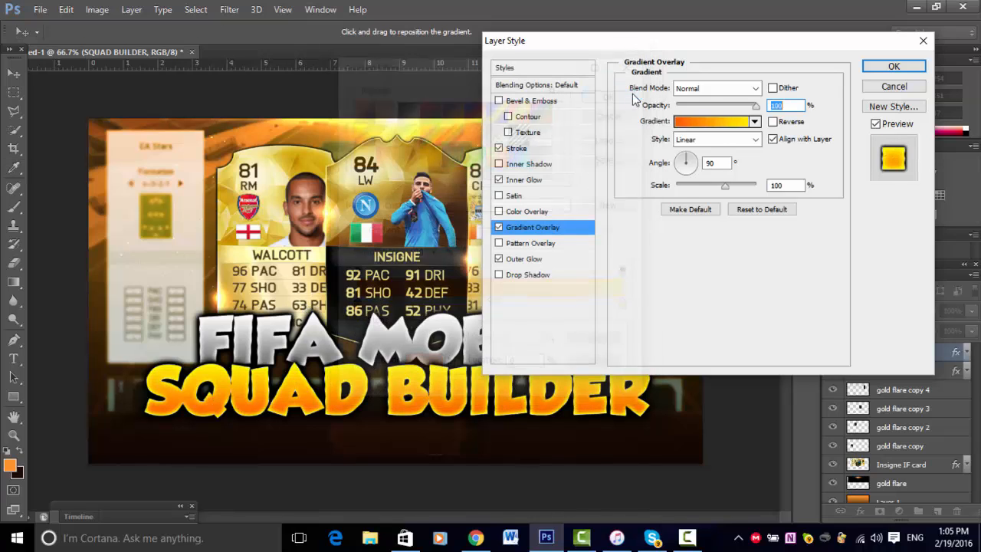
# Save the orange-to-yellow gradient as a new preset and apply the layer styles to SQUAD BUILDER without reversing the gradient.
pyautogui.click(716, 122)
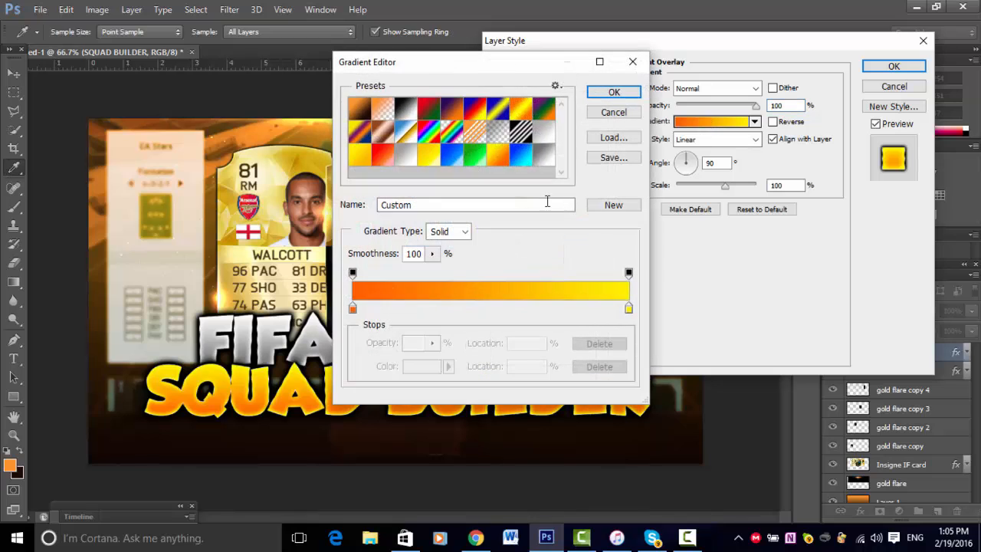
pyautogui.click(608, 205)
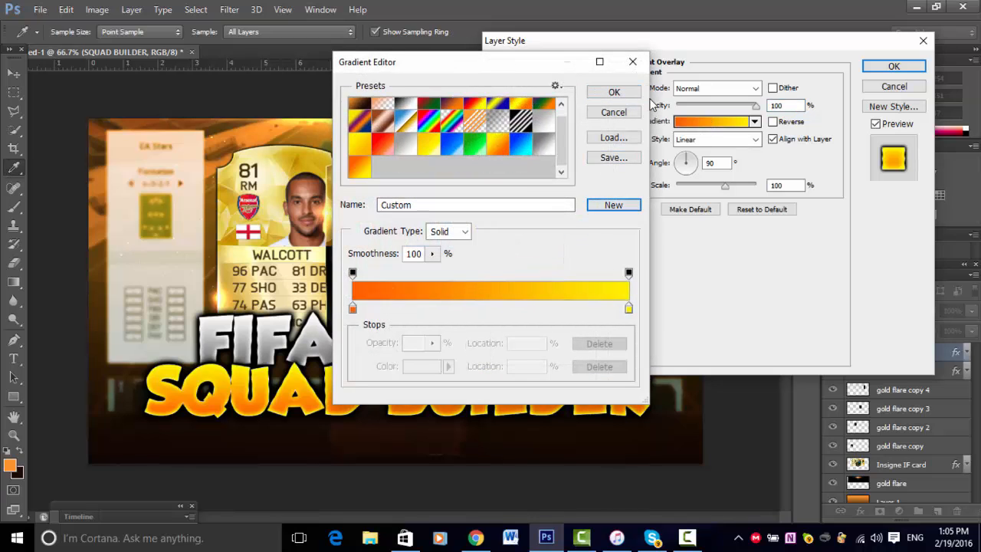
pyautogui.click(617, 92)
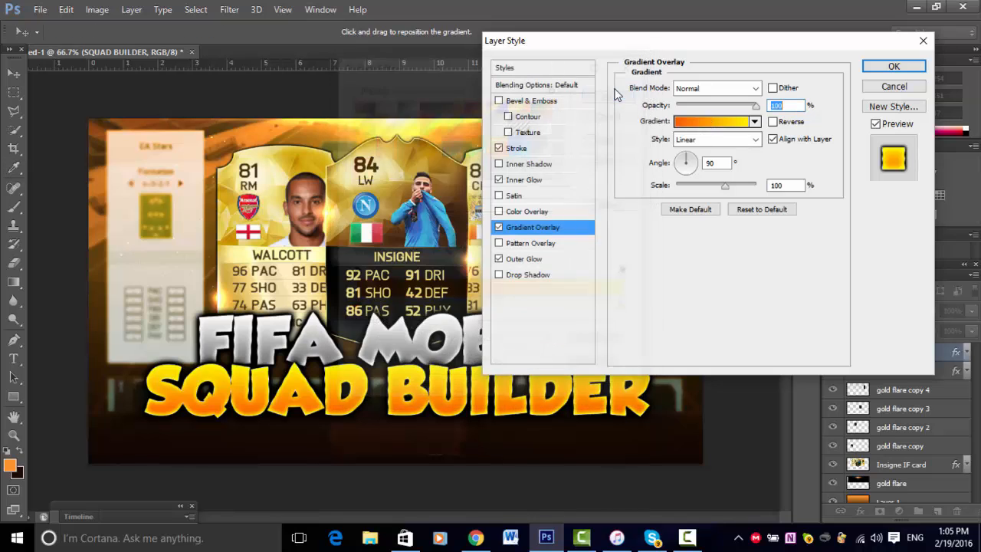
pyautogui.click(779, 123)
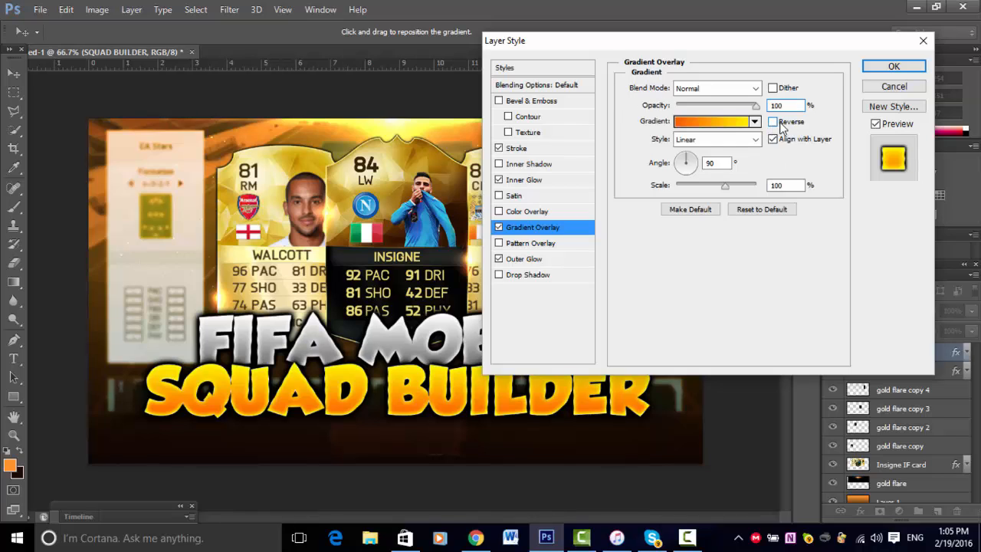
pyautogui.click(778, 123)
pyautogui.click(893, 66)
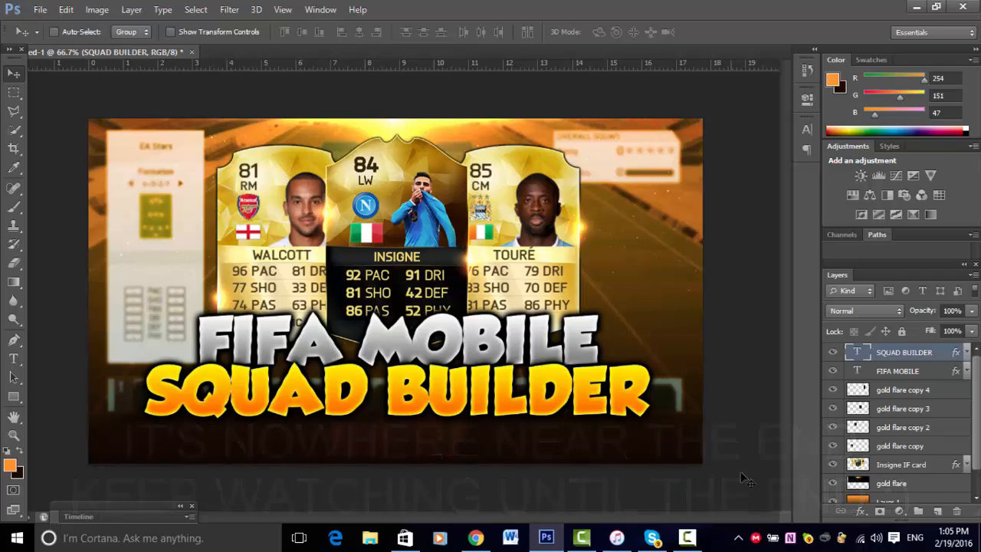
# Place layer texture 1.jpg from the Flares & Overlays folder directly above Layer 1.
pyautogui.scroll(-1, 967, 460)
pyautogui.click(893, 475)
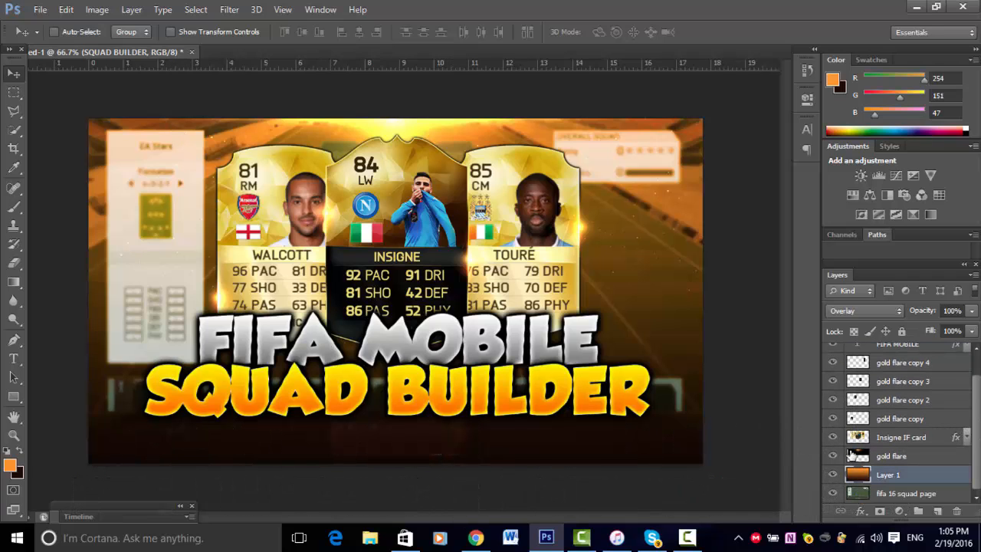
pyautogui.click(39, 9)
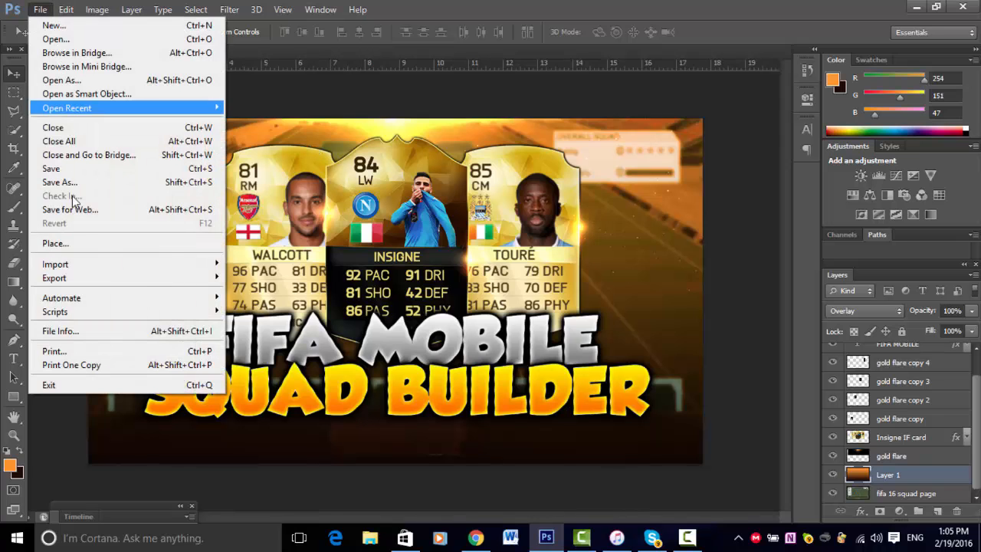
pyautogui.click(76, 241)
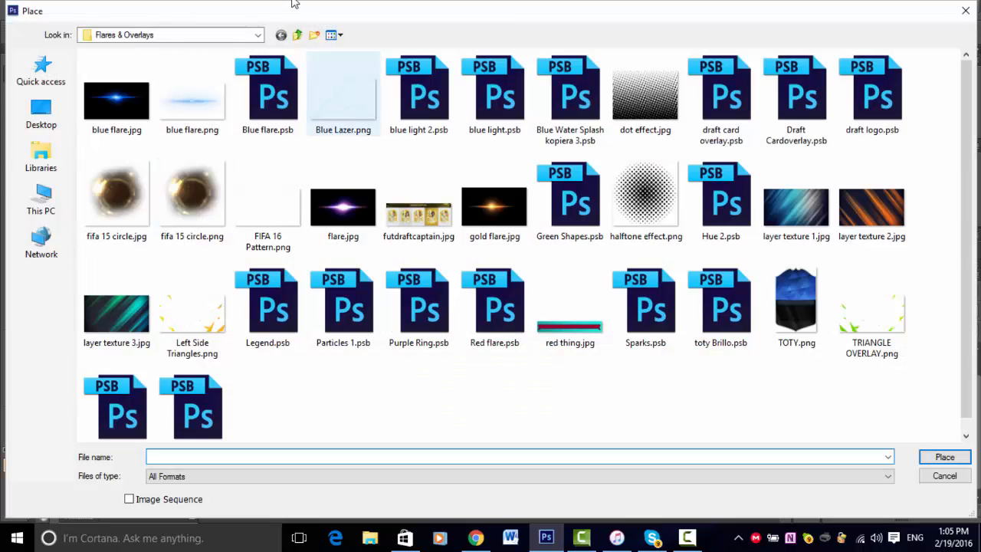
pyautogui.click(297, 35)
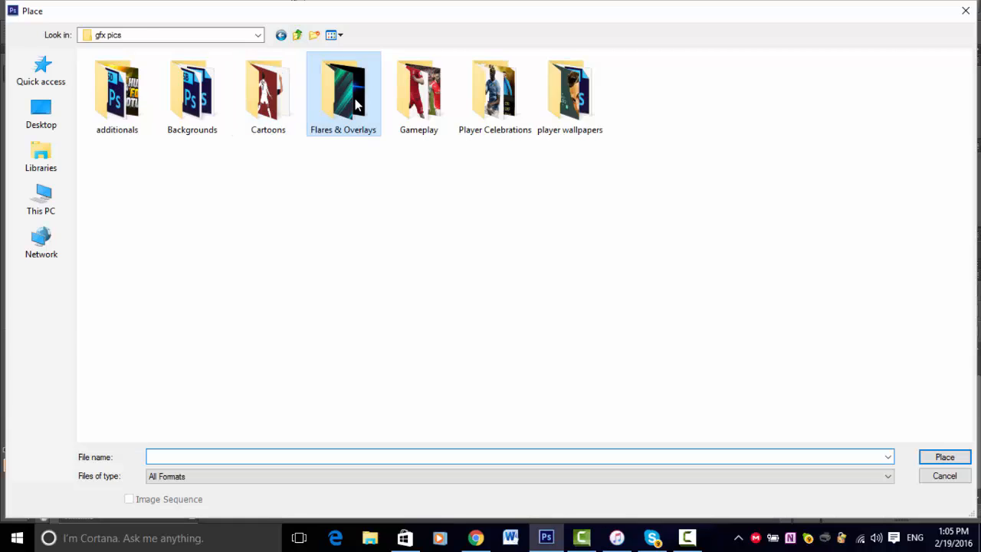
pyautogui.doubleClick(355, 105)
pyautogui.click(772, 203)
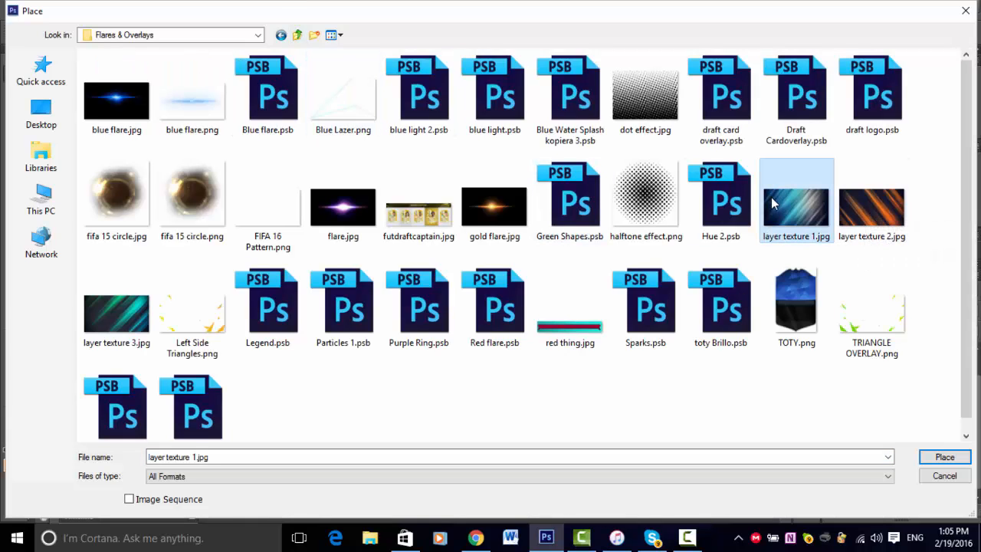
pyautogui.click(939, 457)
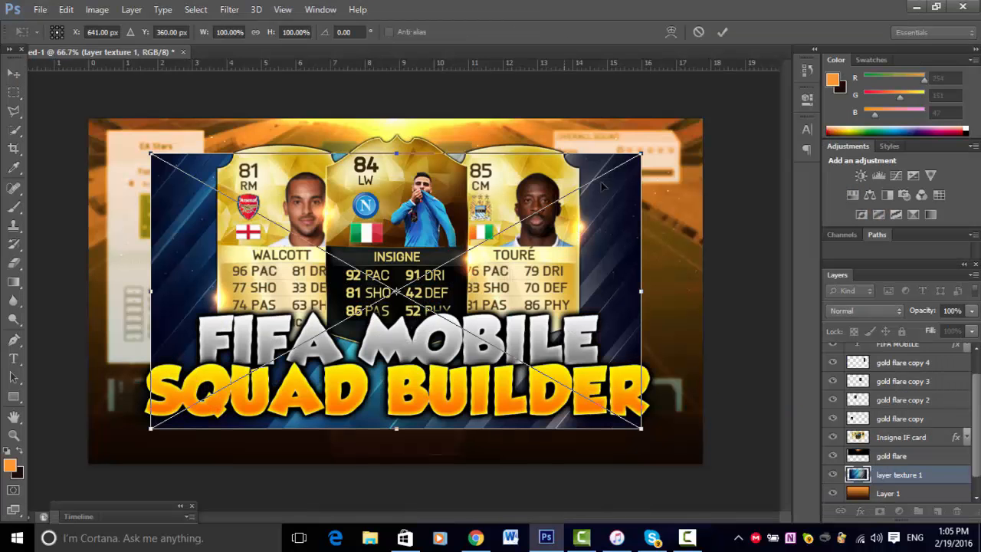
# Enlarge the placed texture to about 125.5% so it covers the whole canvas, and rasterize its layer.
pyautogui.moveTo(641, 152); pyautogui.dragTo(702, 119)
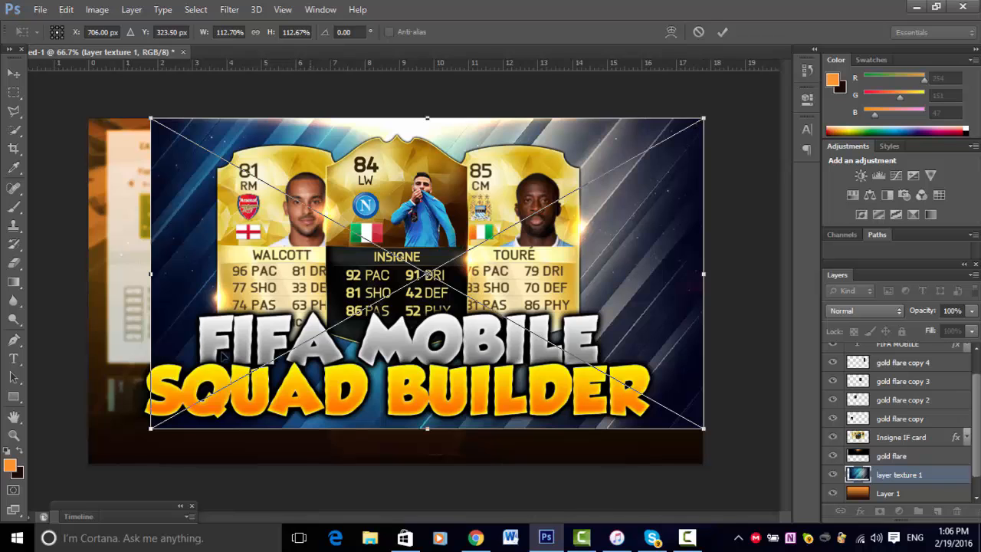
pyautogui.moveTo(151, 426); pyautogui.dragTo(106, 489)
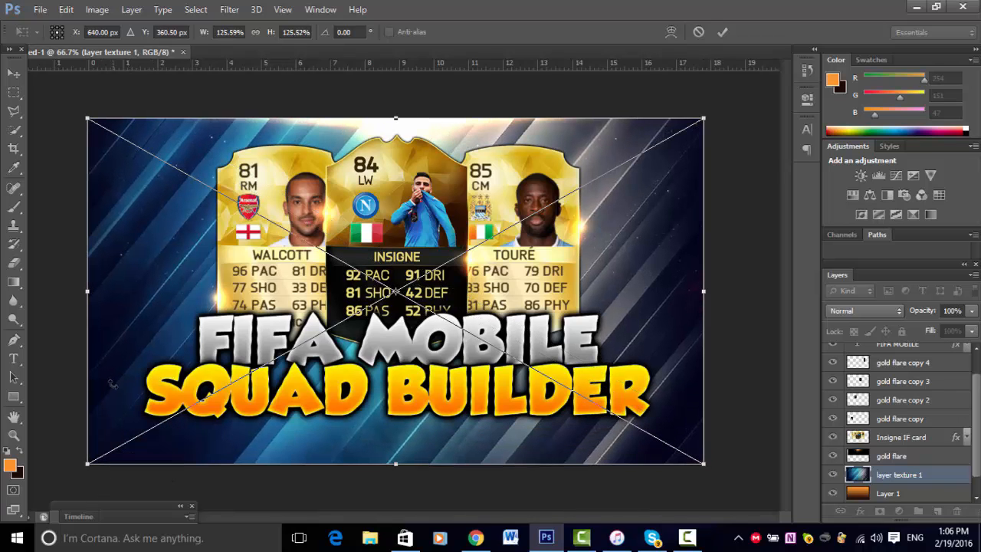
pyautogui.press('Return')
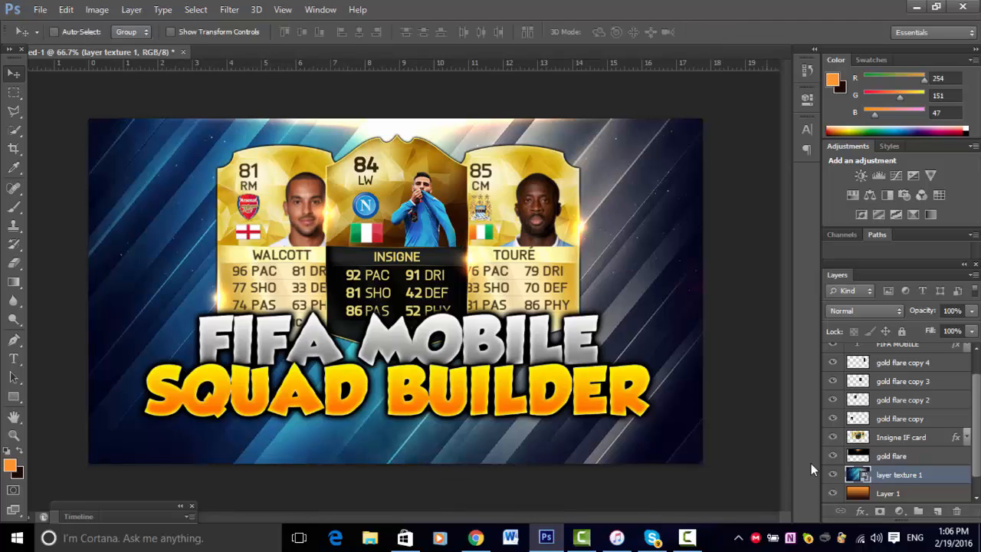
pyautogui.rightClick(908, 477)
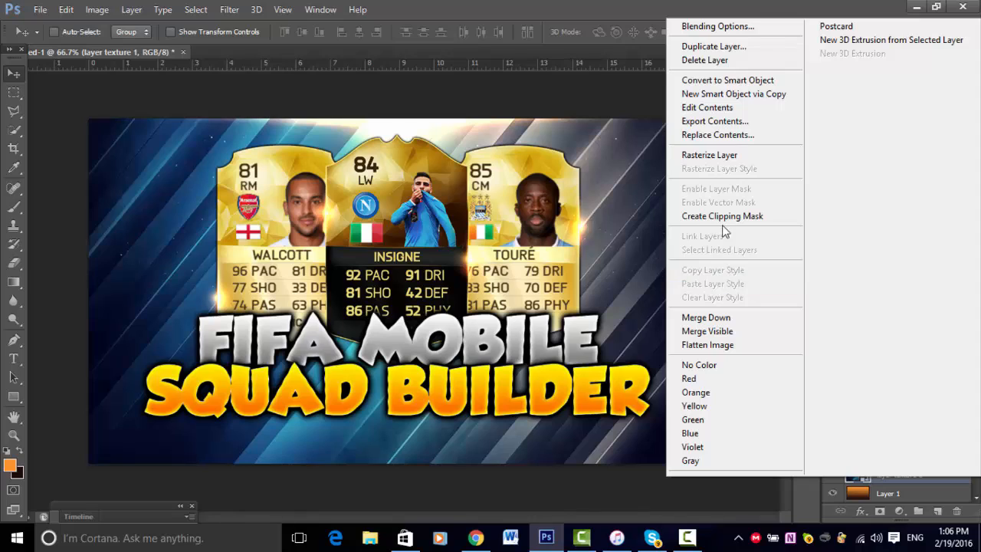
pyautogui.click(709, 155)
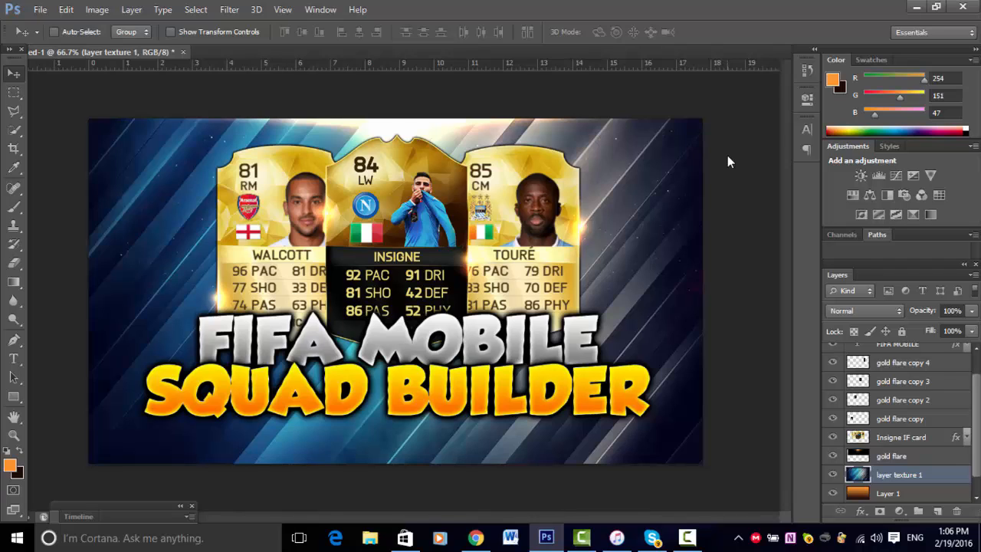
# Desaturate the layer texture 1 layer and move it below Layer 1 in the layer stack.
pyautogui.hotkey('ctrl', 'shift', 'u')
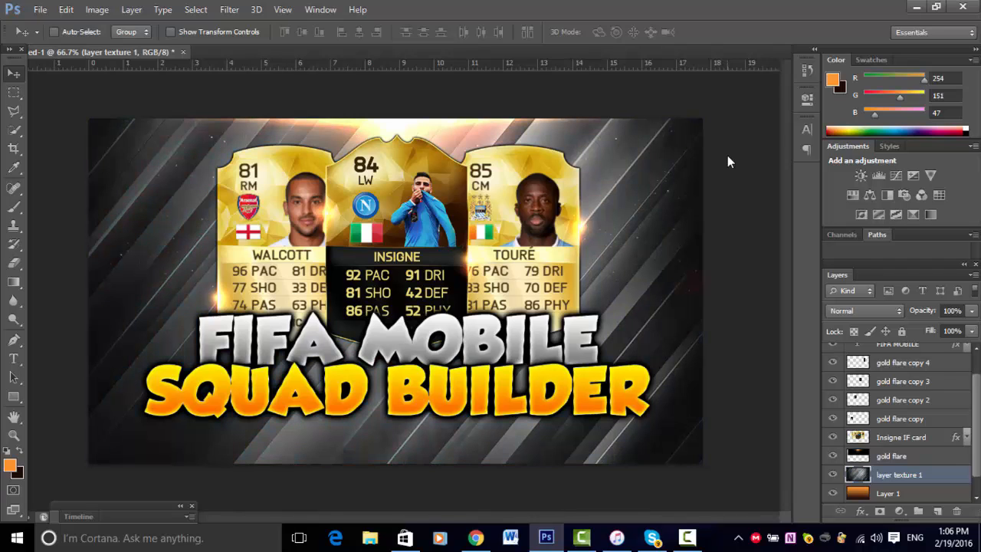
pyautogui.moveTo(914, 475)
pyautogui.mouseDown()
pyautogui.moveTo(909, 512)
pyautogui.moveTo(904, 479)
pyautogui.mouseUp()
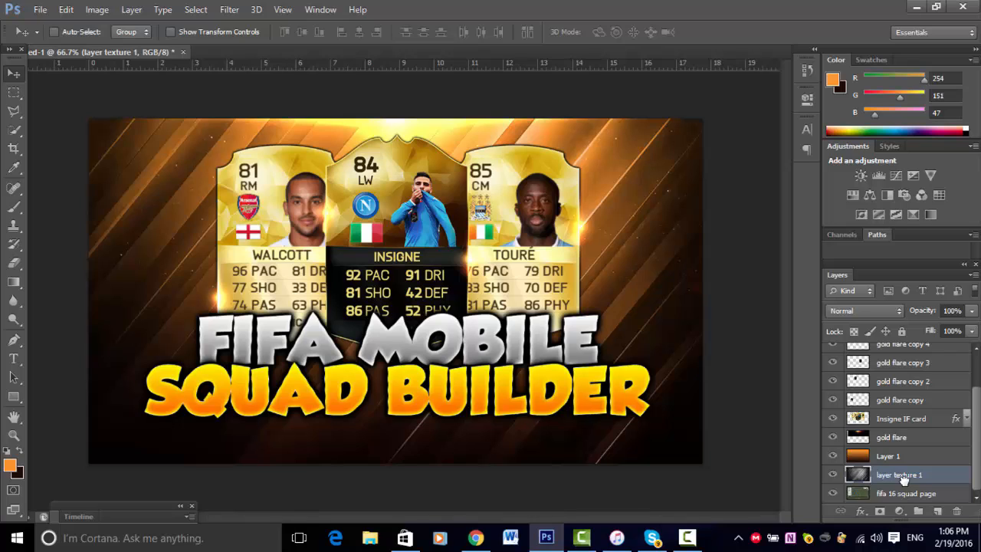
pyautogui.click(906, 458)
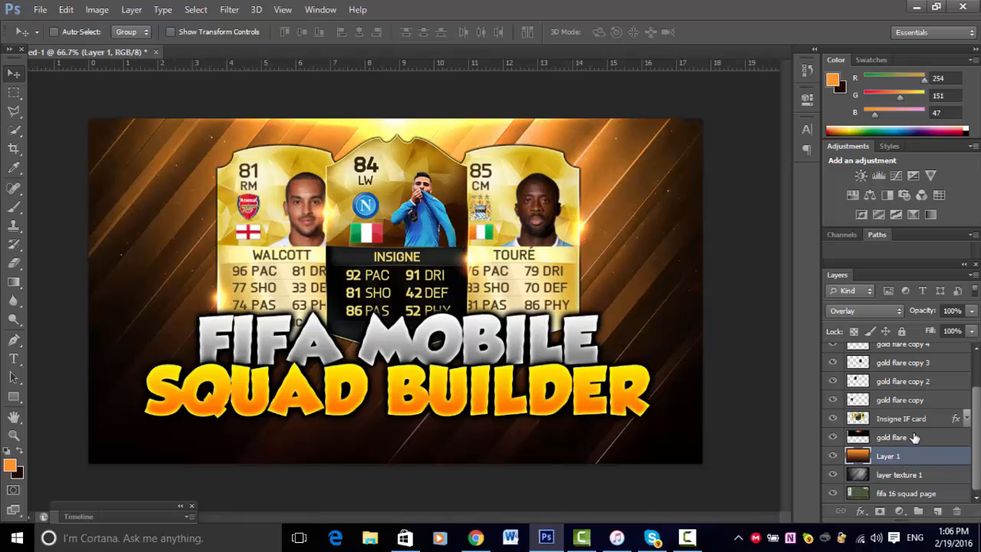
pyautogui.click(889, 474)
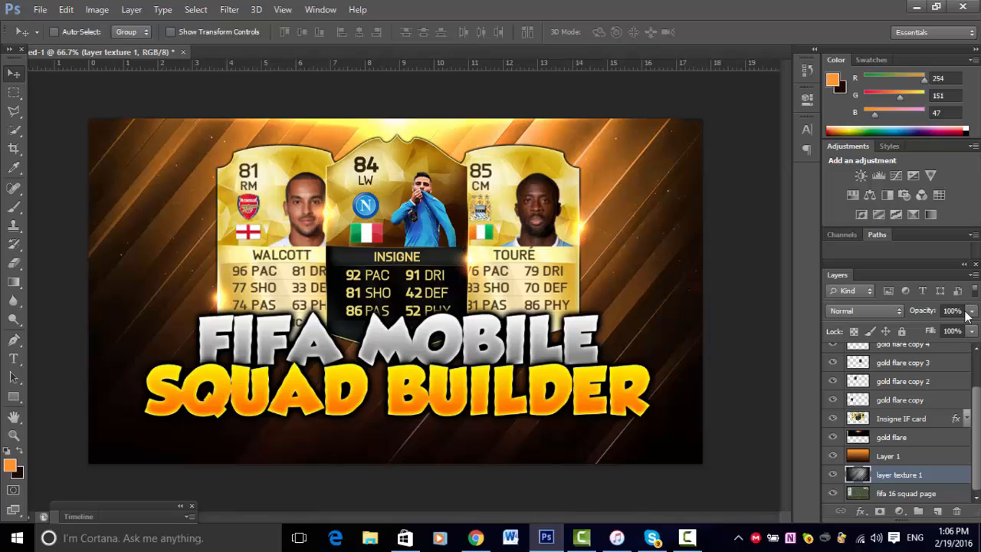
# Lower the opacity of layer texture 1 to 25%, keeping its blend mode Normal.
pyautogui.click(970, 312)
pyautogui.click(969, 312)
pyautogui.click(877, 312)
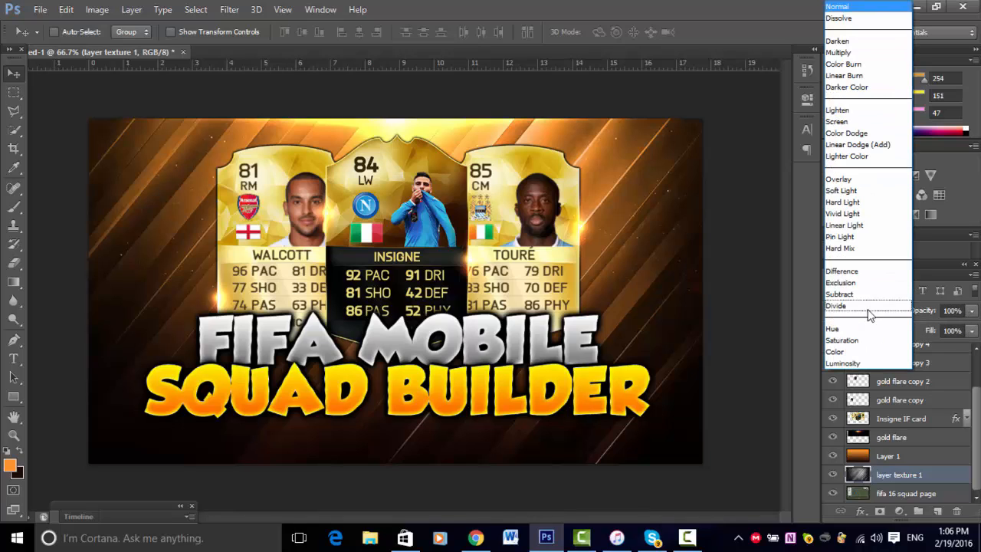
pyautogui.click(970, 313)
pyautogui.click(970, 312)
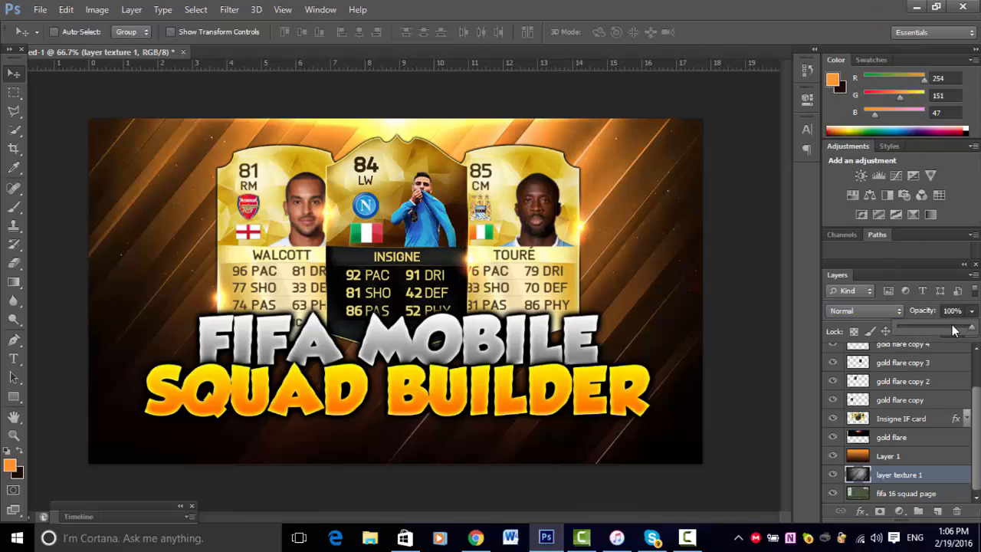
pyautogui.moveTo(963, 327); pyautogui.dragTo(941, 329)
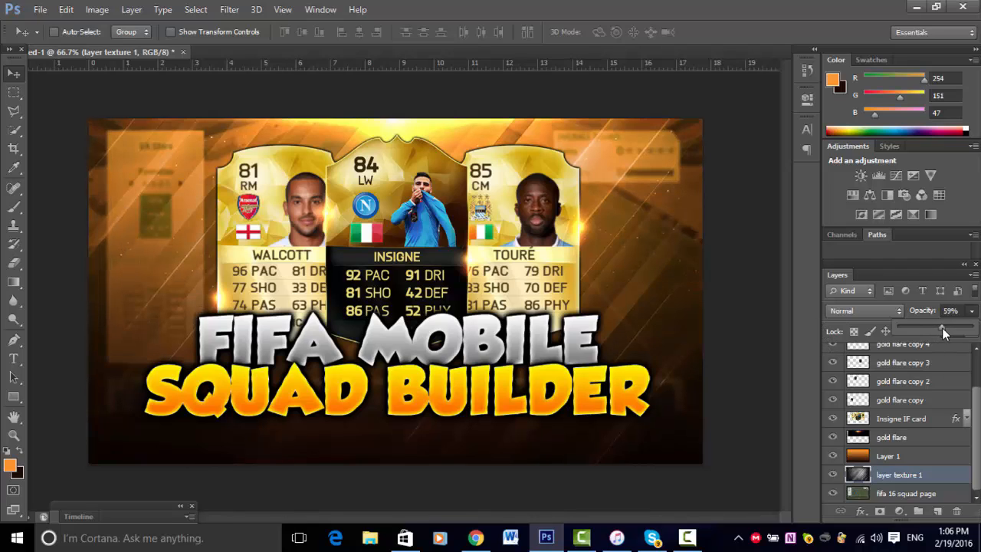
pyautogui.click(764, 307)
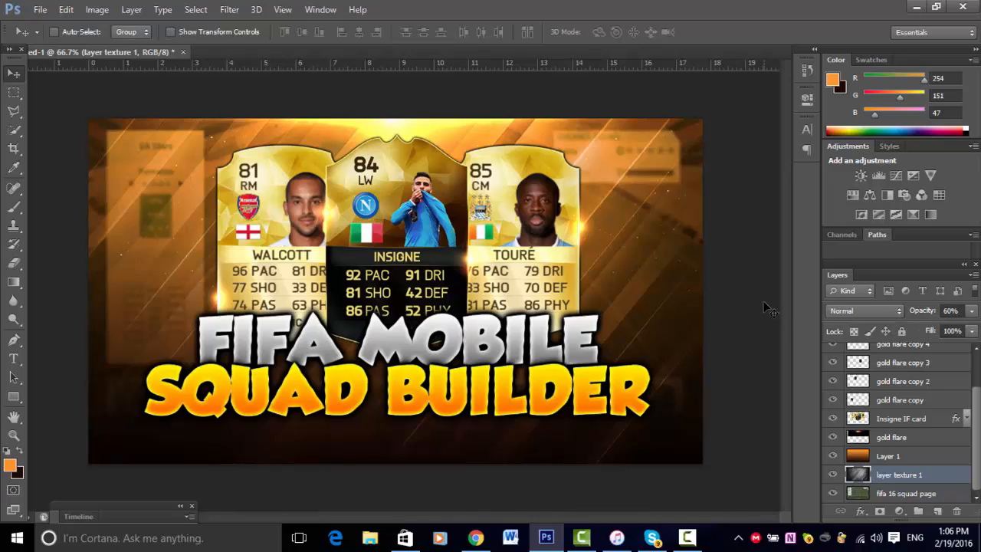
pyautogui.click(971, 310)
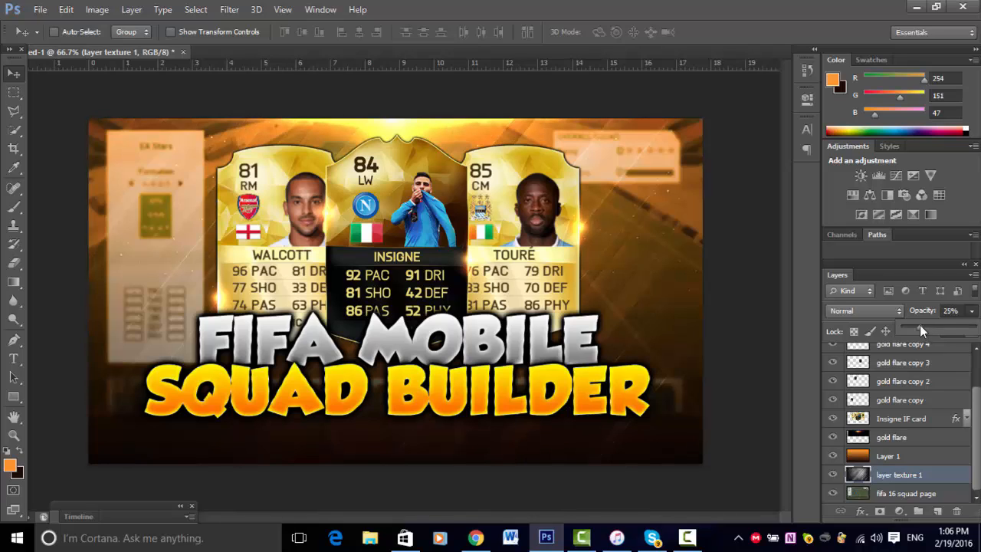
pyautogui.click(728, 294)
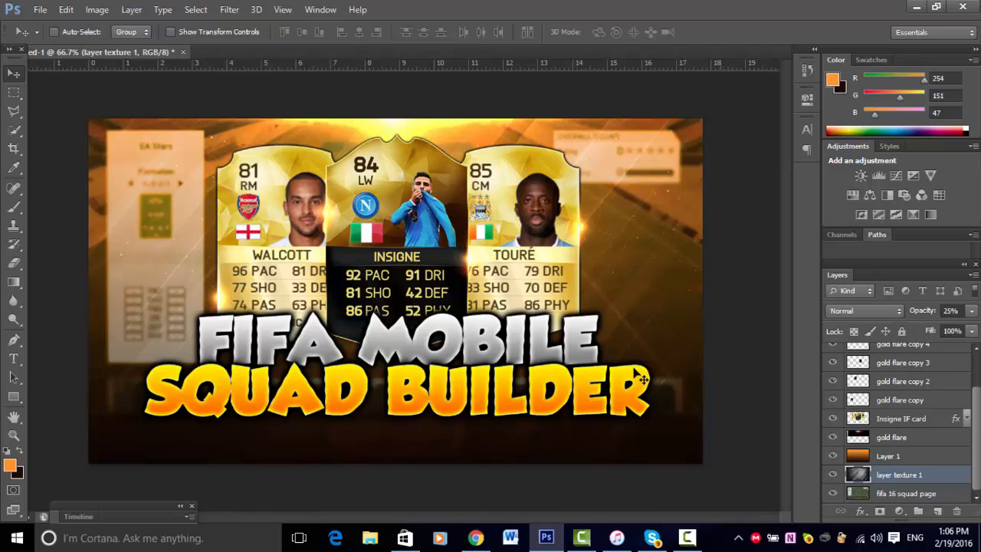
# Switch to Chrome and run a Google image search for "light burst" in a new tab.
pyautogui.moveTo(475, 541)
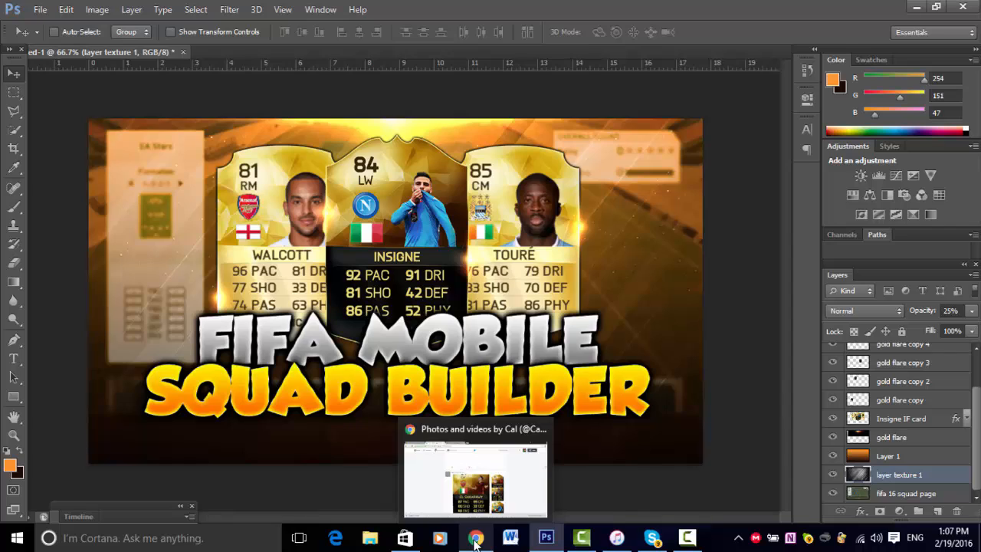
pyautogui.click(475, 538)
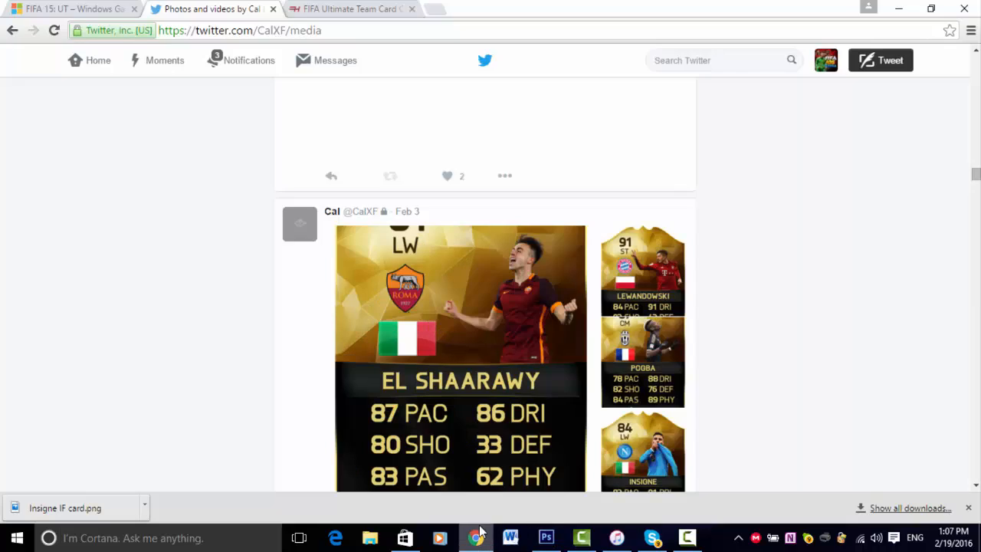
pyautogui.click(439, 8)
pyautogui.write('L')
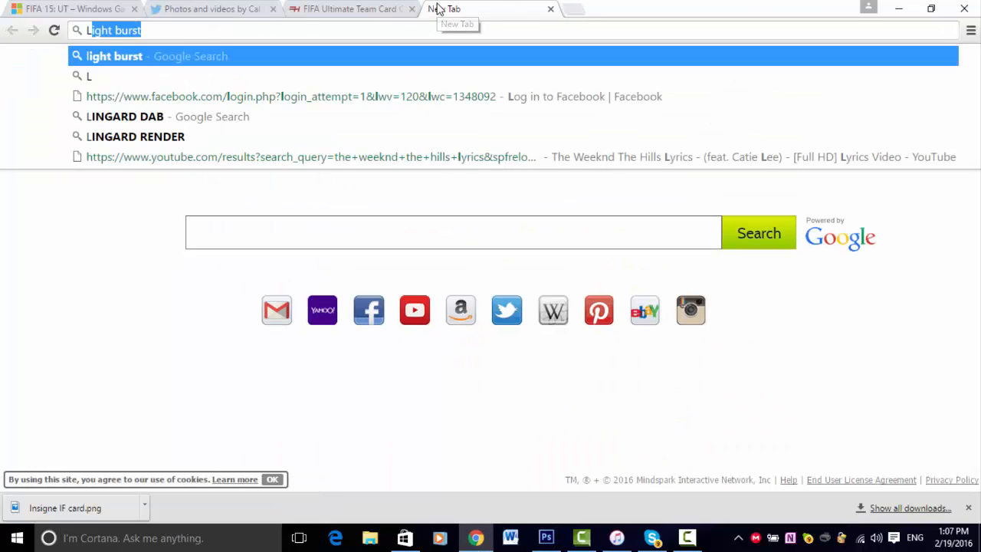
pyautogui.write('IGHT')
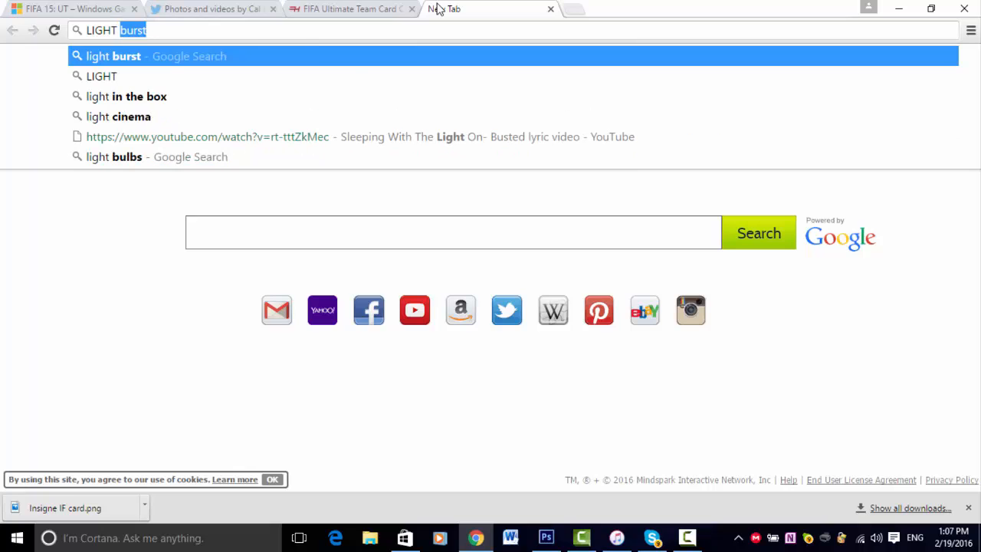
pyautogui.press('Return')
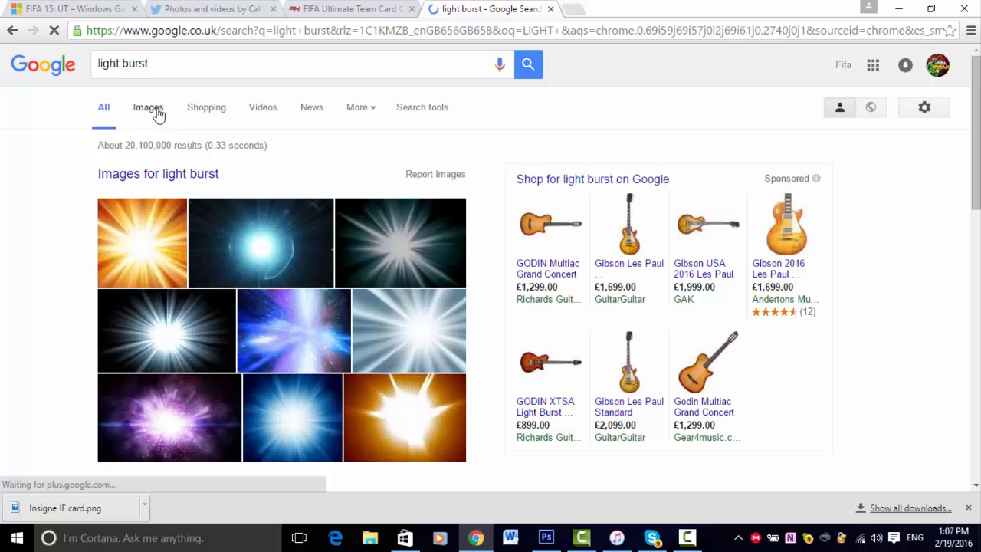
pyautogui.click(151, 109)
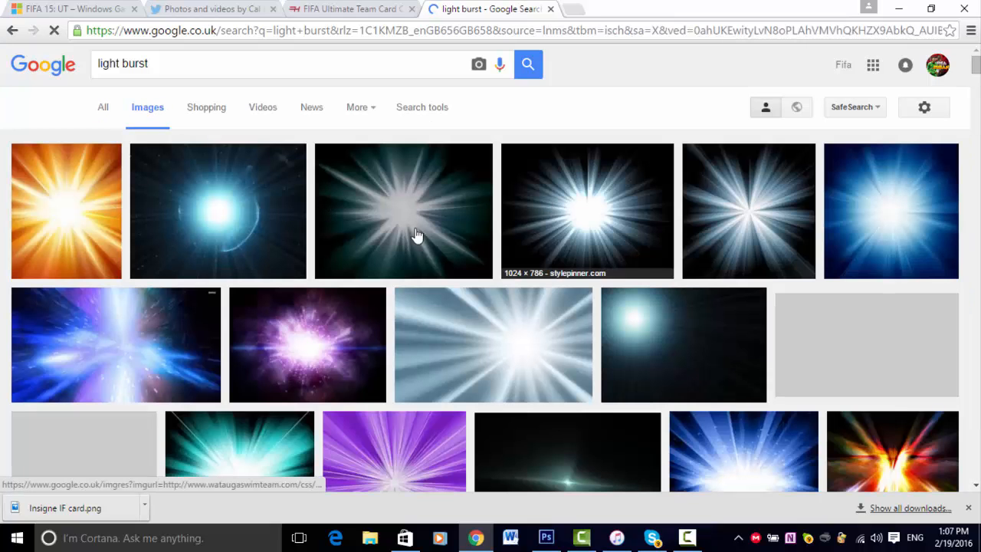
# Open the 1024 × 786 white star burst on black from stylepinner.com at full size and copy the image.
pyautogui.click(591, 211)
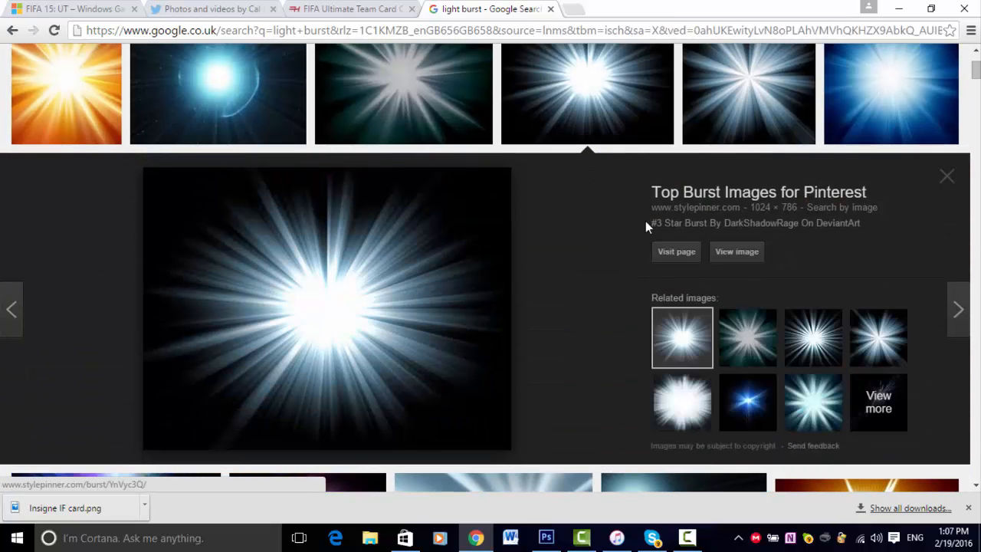
pyautogui.click(749, 256)
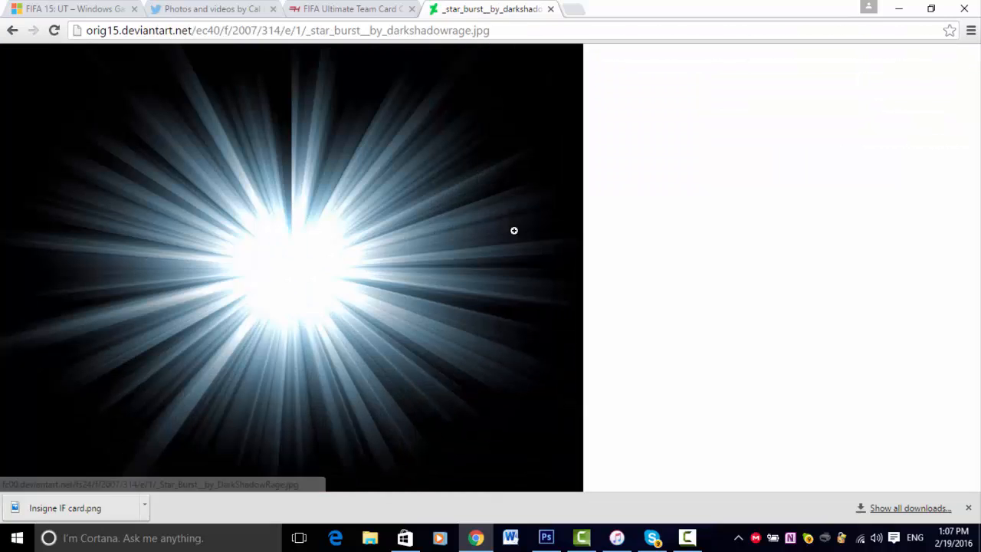
pyautogui.rightClick(304, 226)
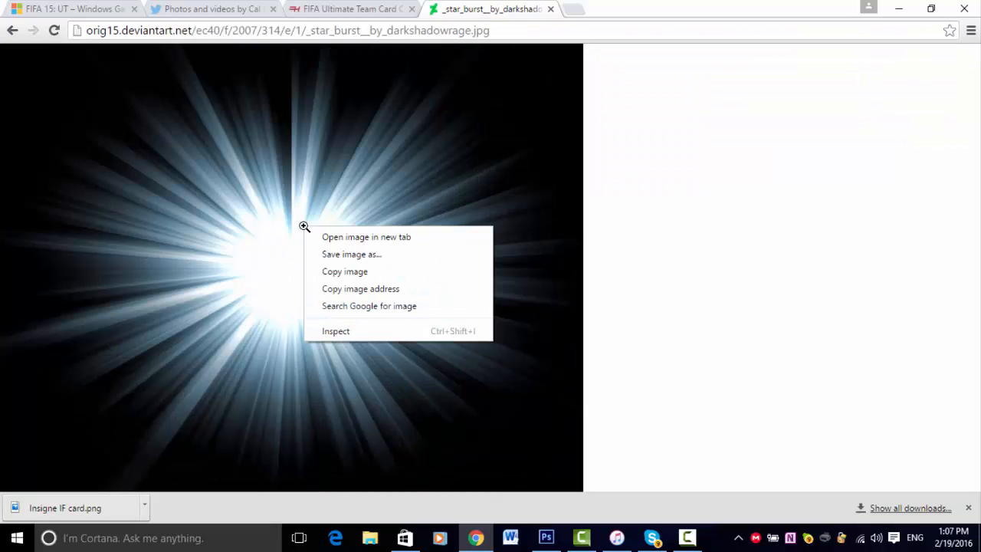
pyautogui.click(337, 274)
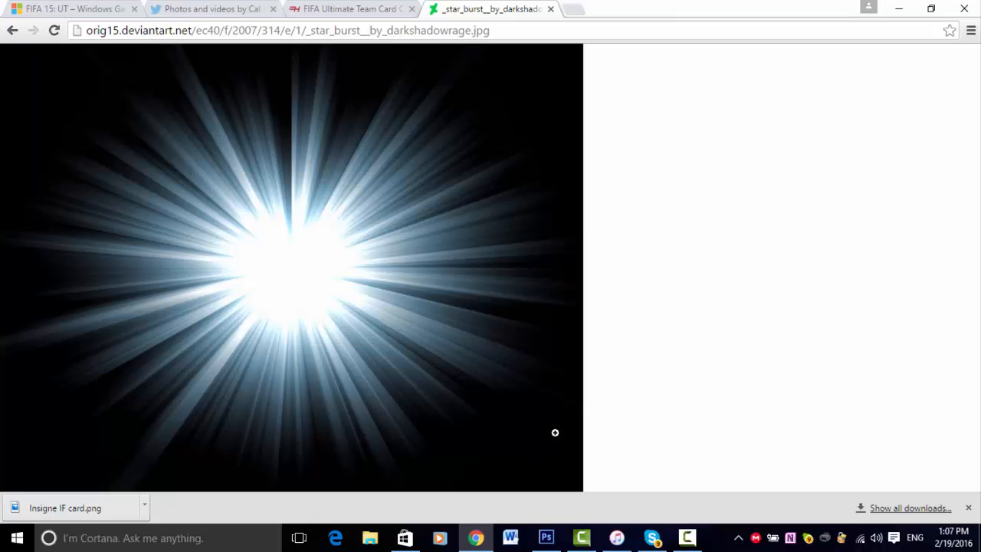
# Switch back to Photoshop and paste the copied star burst as a new layer directly above Layer 1.
pyautogui.click(546, 537)
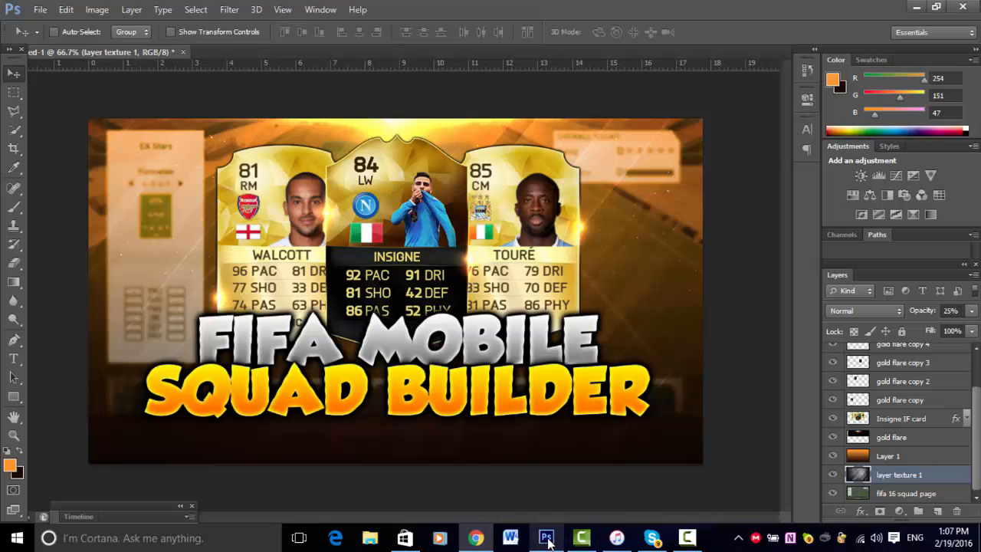
pyautogui.click(900, 456)
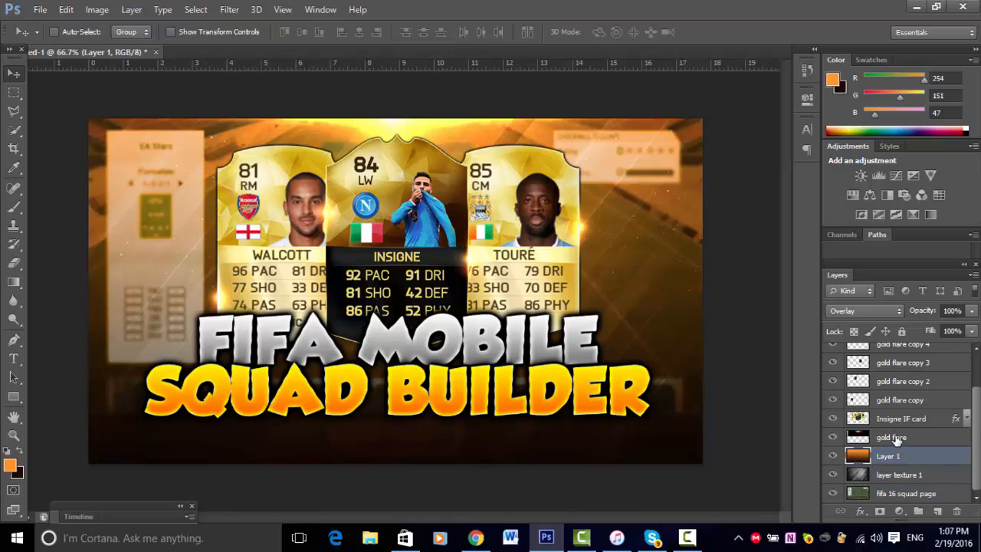
pyautogui.click(908, 437)
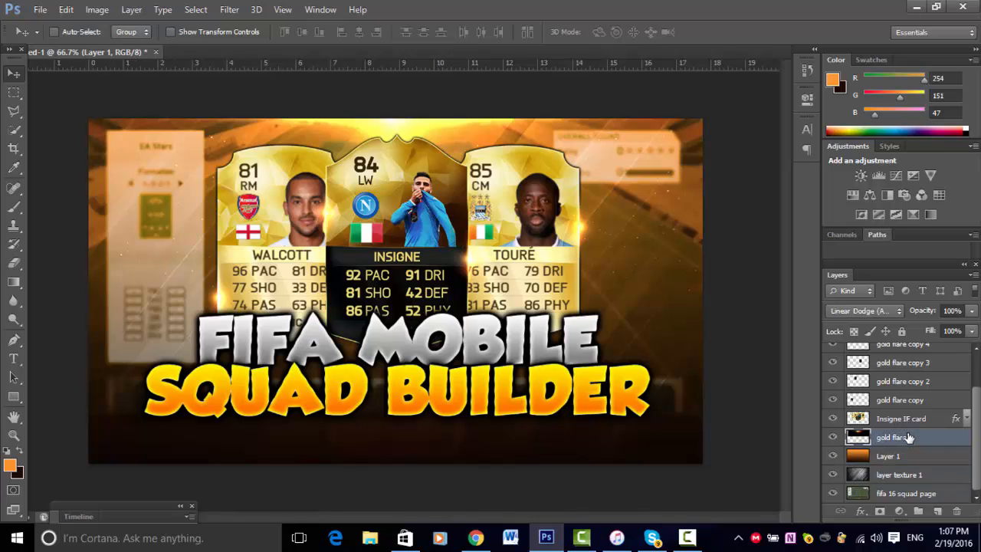
pyautogui.click(910, 454)
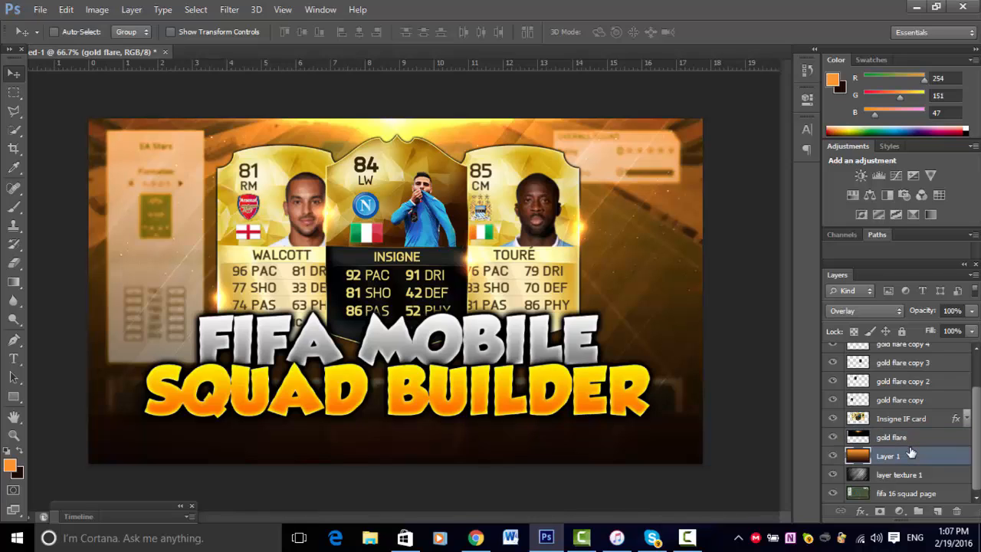
pyautogui.hotkey('ctrl', 'v')
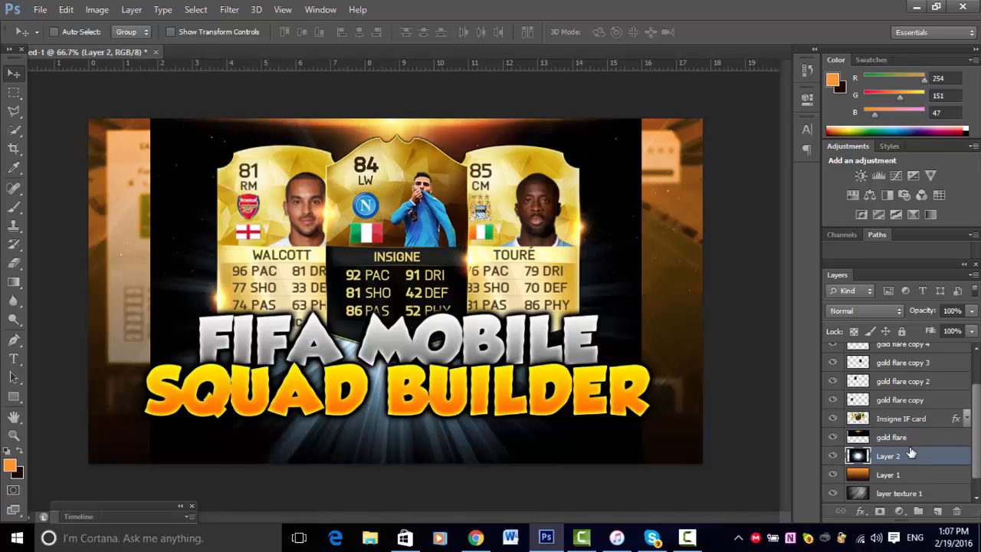
# Enlarge the pasted star burst to about 118.5% and centre it horizontally behind the player cards.
pyautogui.moveTo(495, 260); pyautogui.dragTo(487, 214)
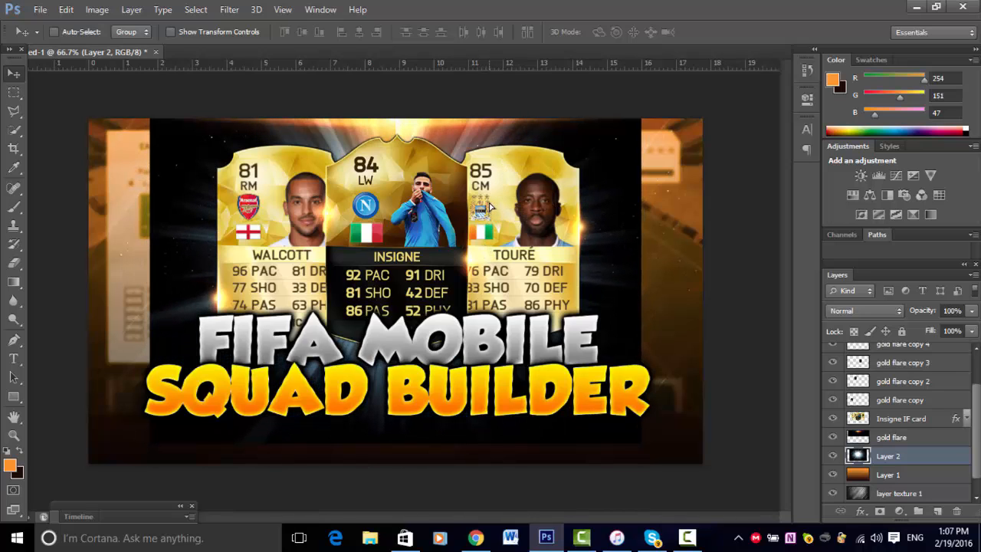
pyautogui.hotkey('ctrl', 't')
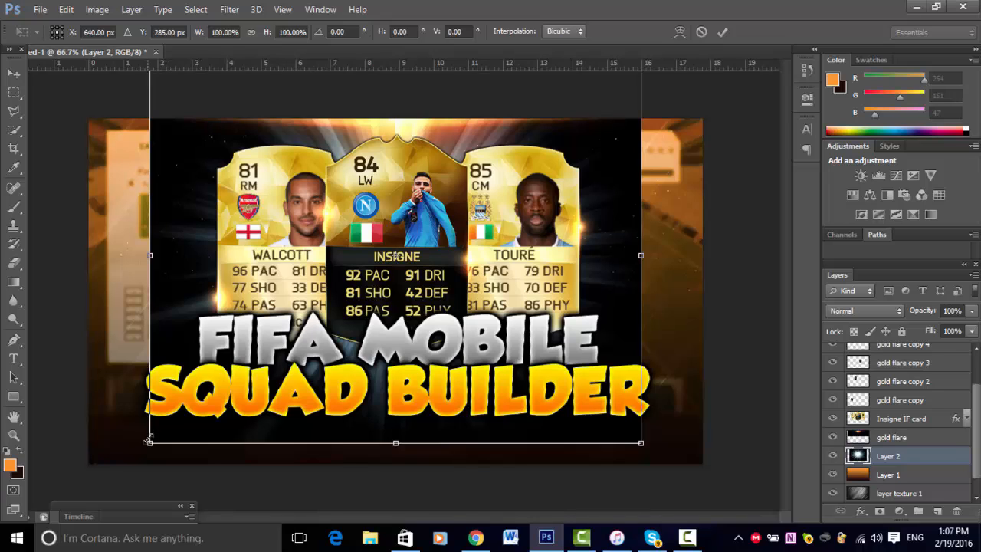
pyautogui.moveTo(116, 497); pyautogui.dragTo(77, 539)
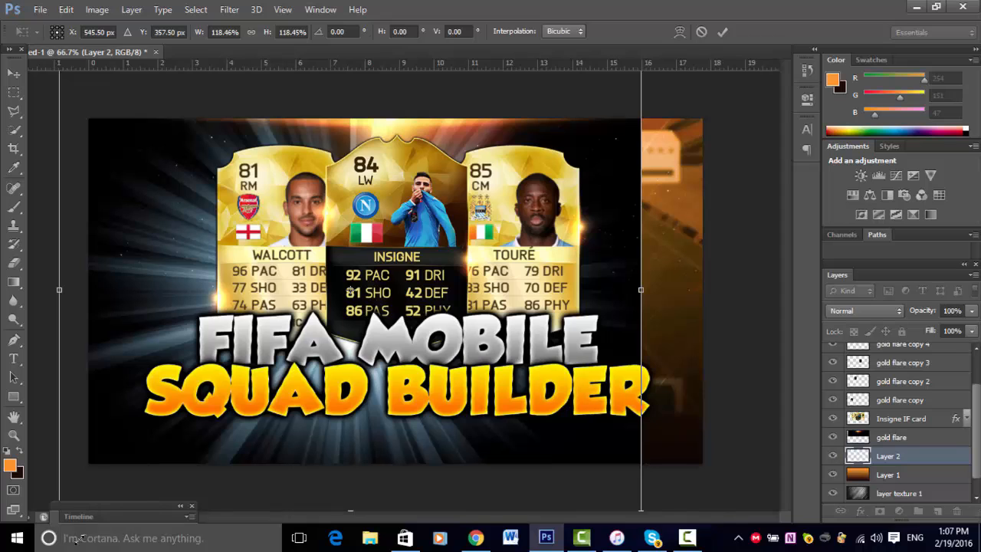
pyautogui.moveTo(173, 261); pyautogui.dragTo(224, 247)
pyautogui.press('Return')
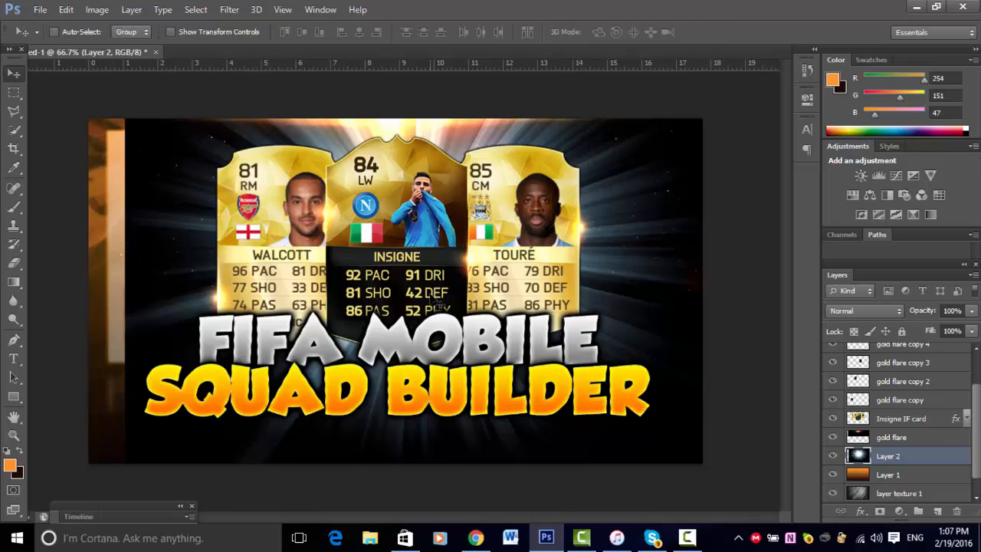
pyautogui.moveTo(448, 282); pyautogui.dragTo(426, 274)
# Set the blend mode of the star burst layer to Linear Dodge (Add).
pyautogui.click(866, 308)
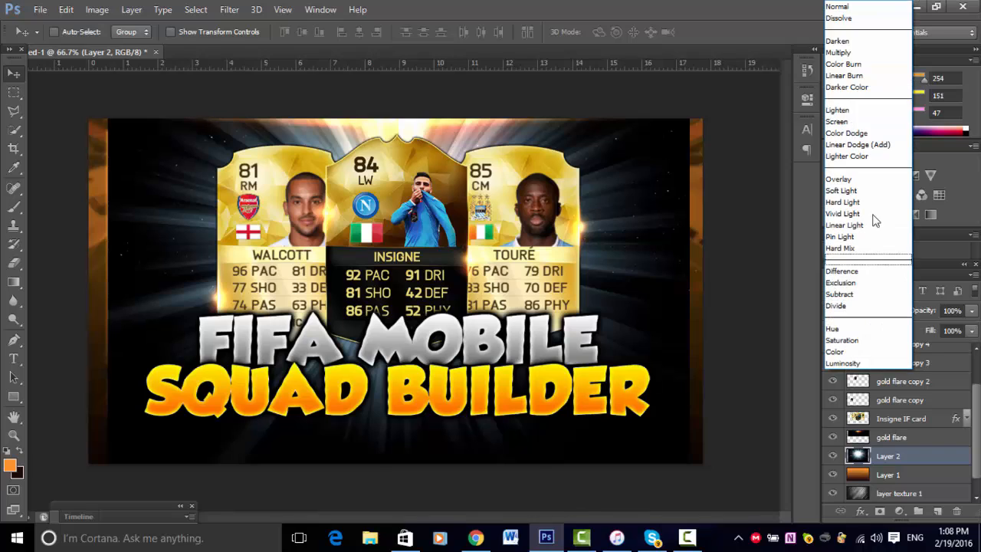
pyautogui.click(872, 142)
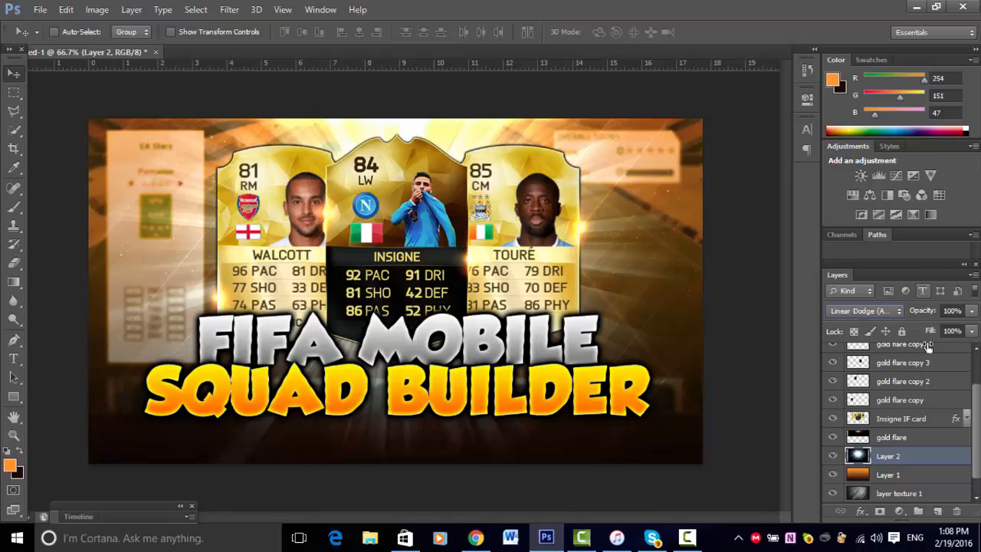
pyautogui.click(893, 439)
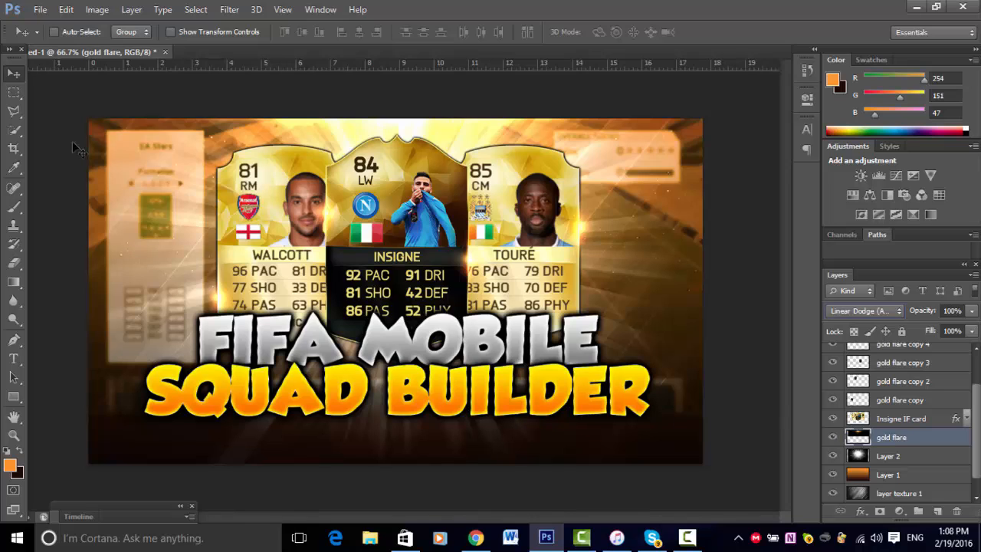
# Add a new empty layer above the SQUAD BUILDER text layer.
pyautogui.click(16, 111)
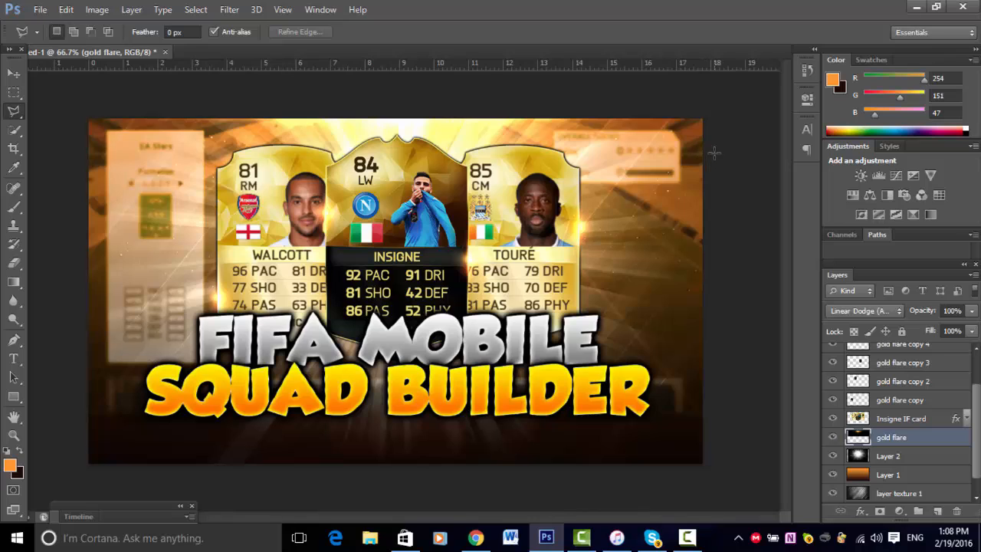
pyautogui.scroll(2, 957, 383)
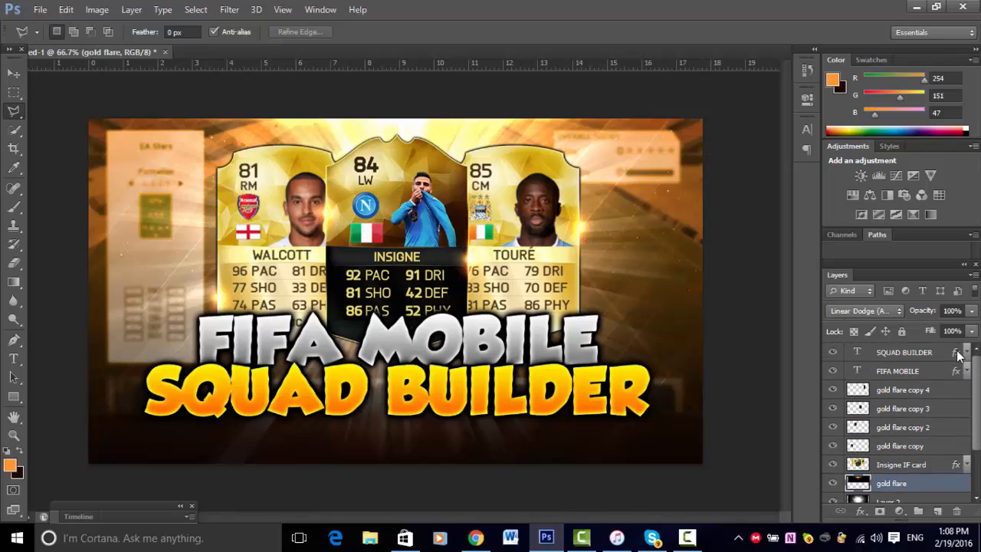
pyautogui.click(924, 353)
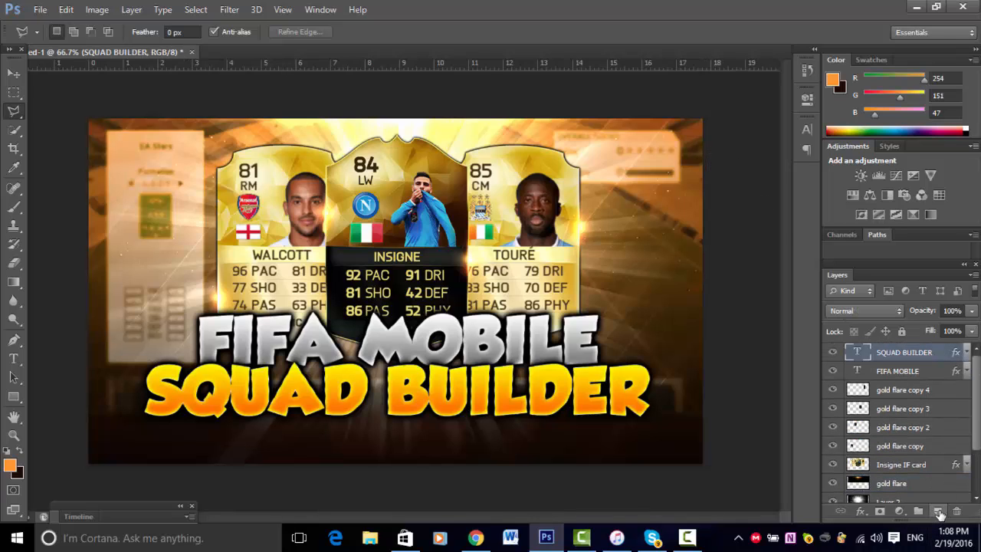
pyautogui.click(936, 511)
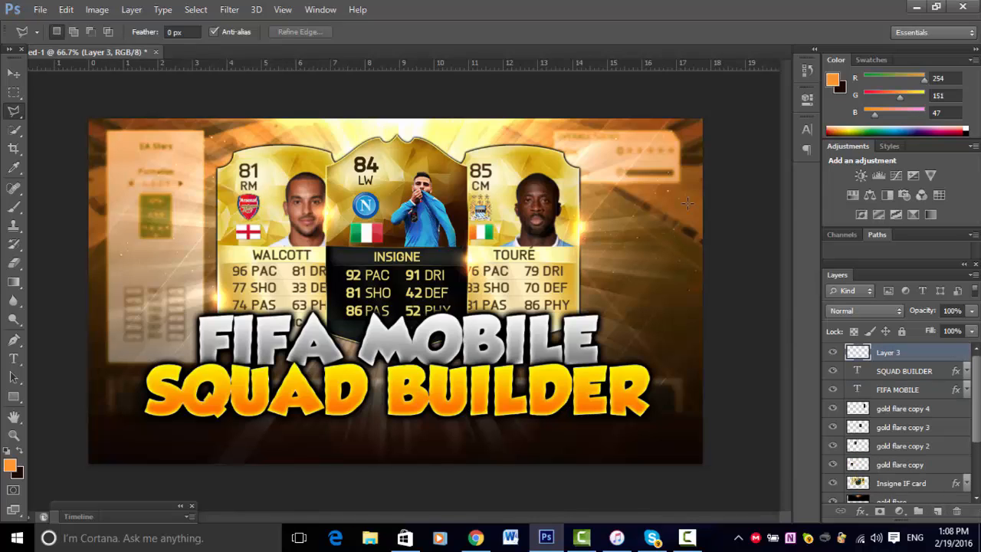
# Outline a jagged two-pointed shard overlapping the canvas's right edge with the Polygonal Lasso tool.
pyautogui.click(15, 114)
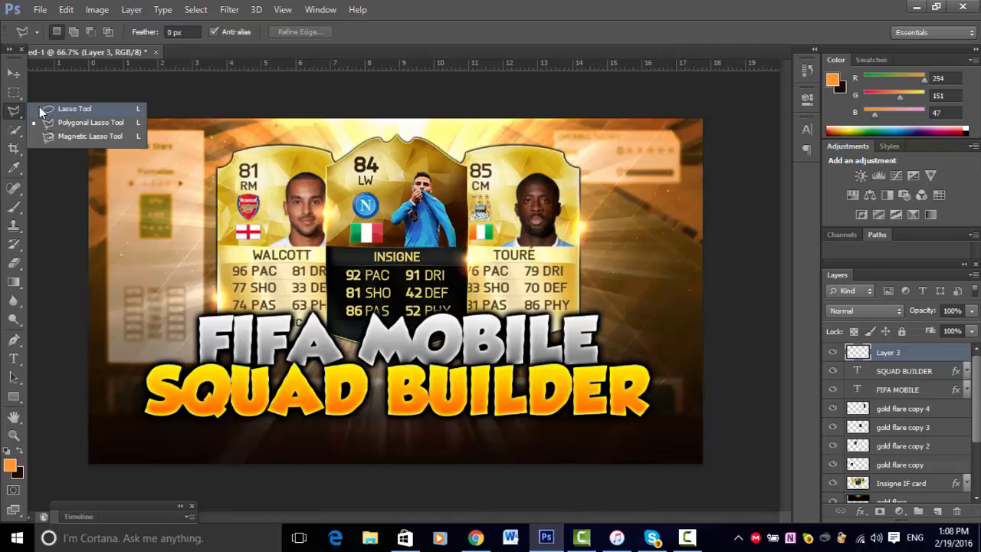
pyautogui.click(39, 108)
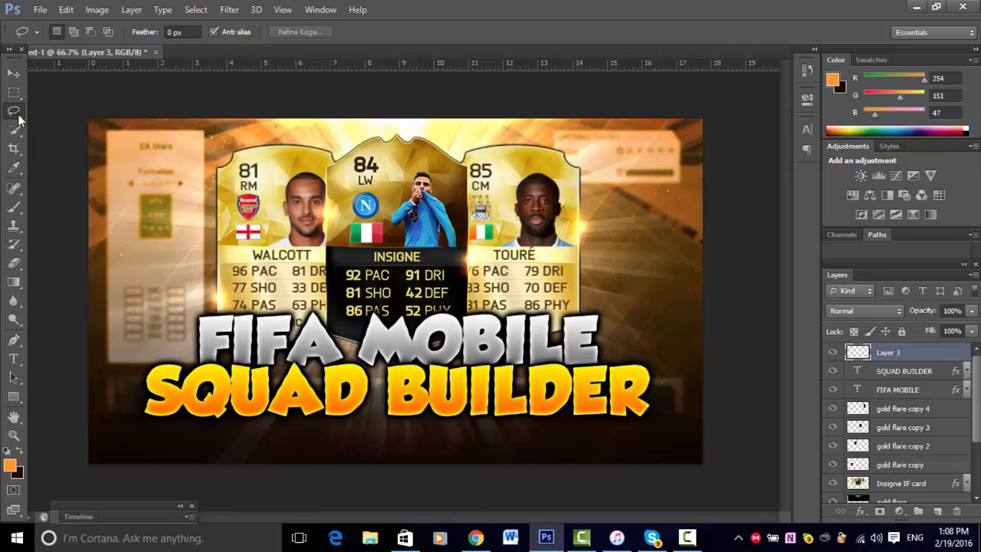
pyautogui.click(19, 117)
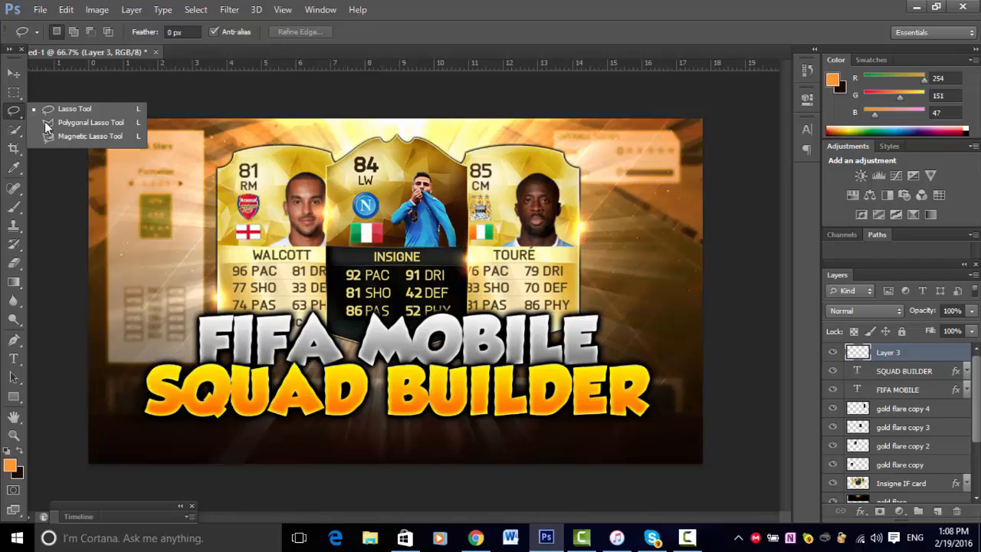
pyautogui.click(43, 124)
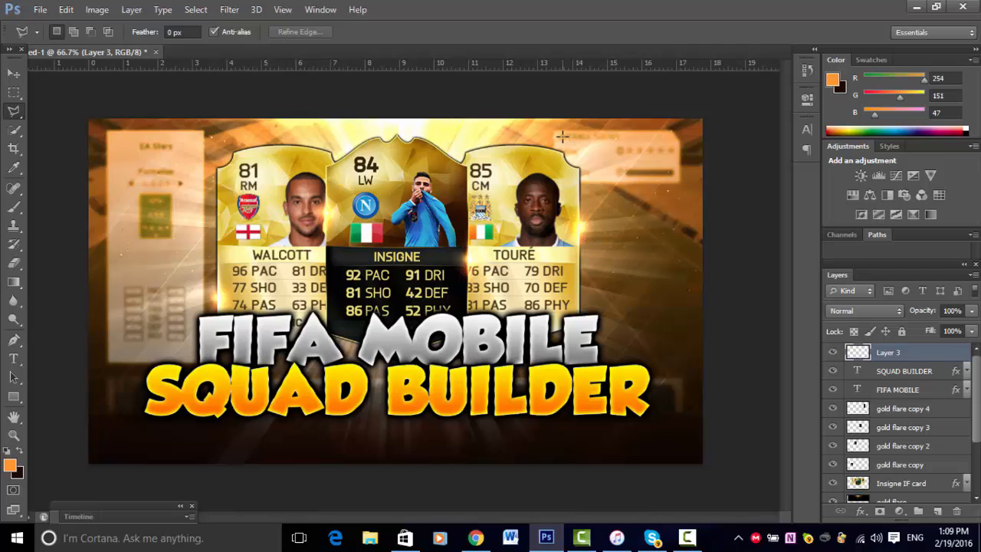
pyautogui.click(660, 206)
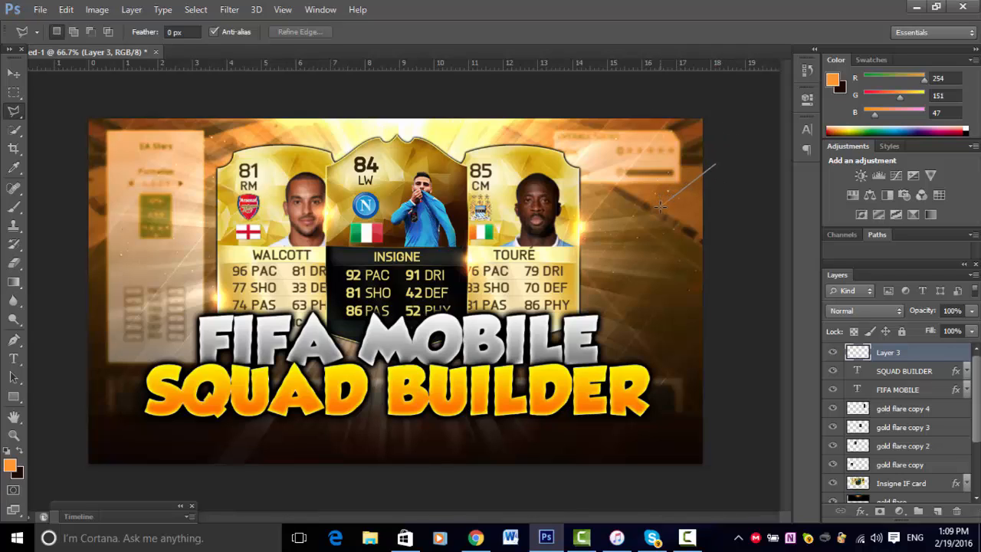
pyautogui.click(732, 188)
pyautogui.click(715, 164)
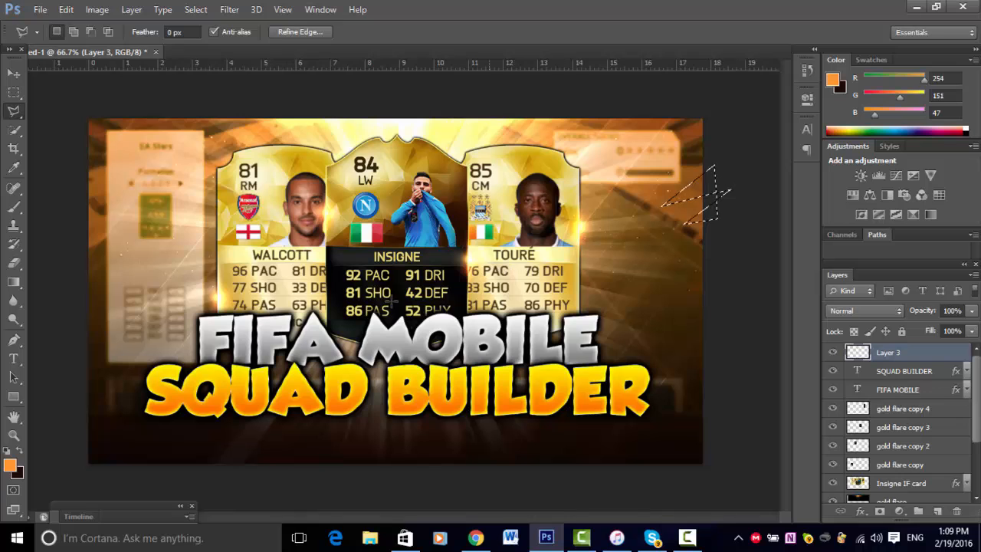
# Set the foreground colour to white (ffffff) and fill the shard selection at the canvas's right edge with the Paint Bucket.
pyautogui.click(9, 466)
pyautogui.click(498, 144)
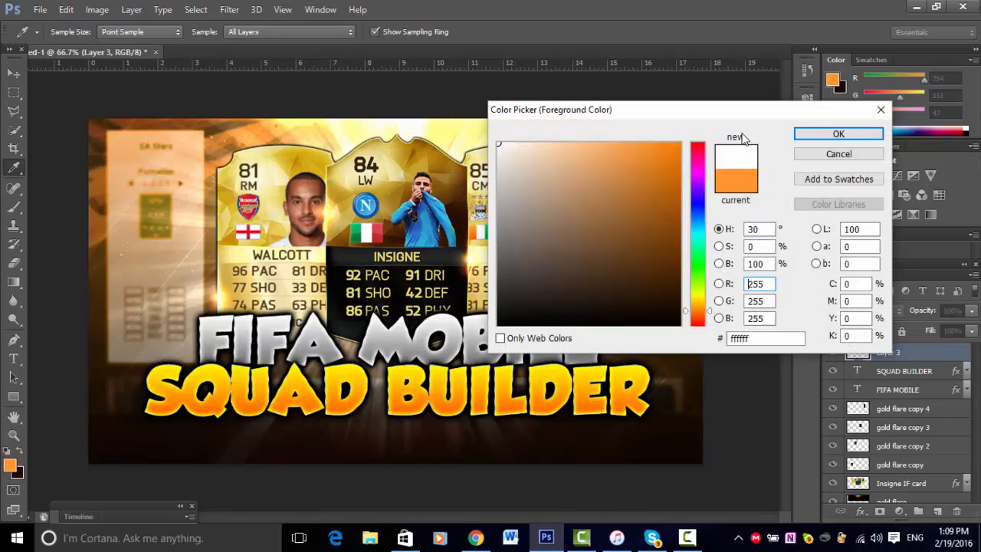
pyautogui.click(839, 135)
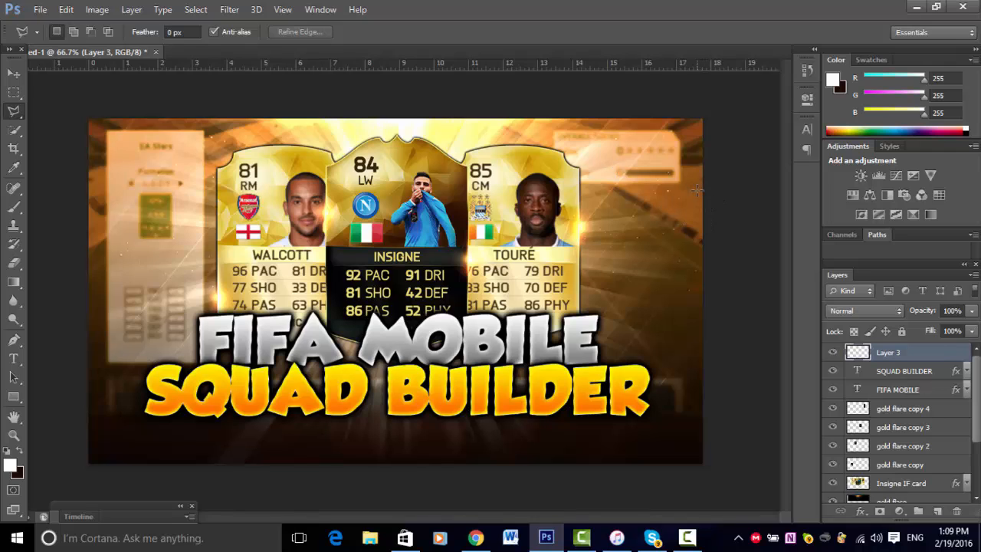
pyautogui.hotkey('ctrl', 'z')
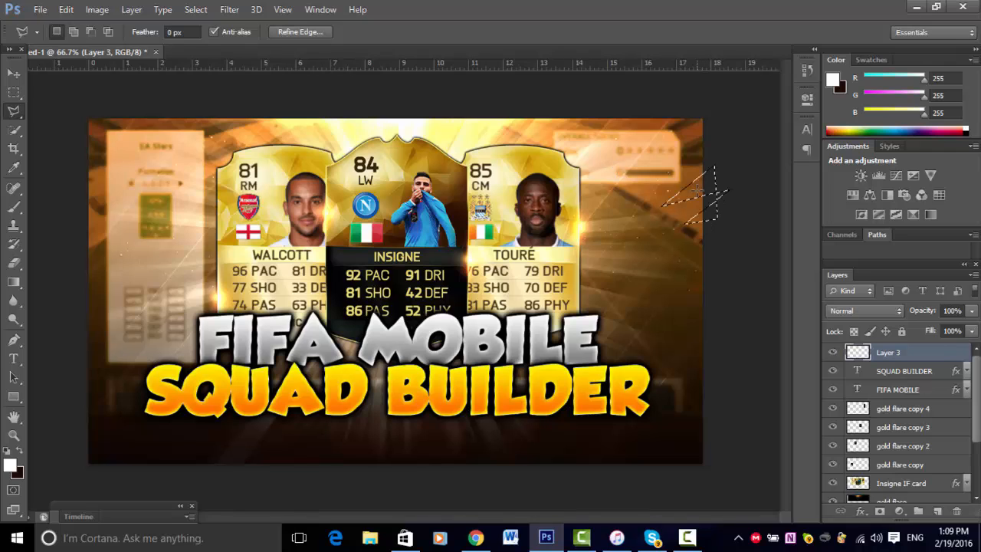
pyautogui.click(14, 282)
pyautogui.click(48, 297)
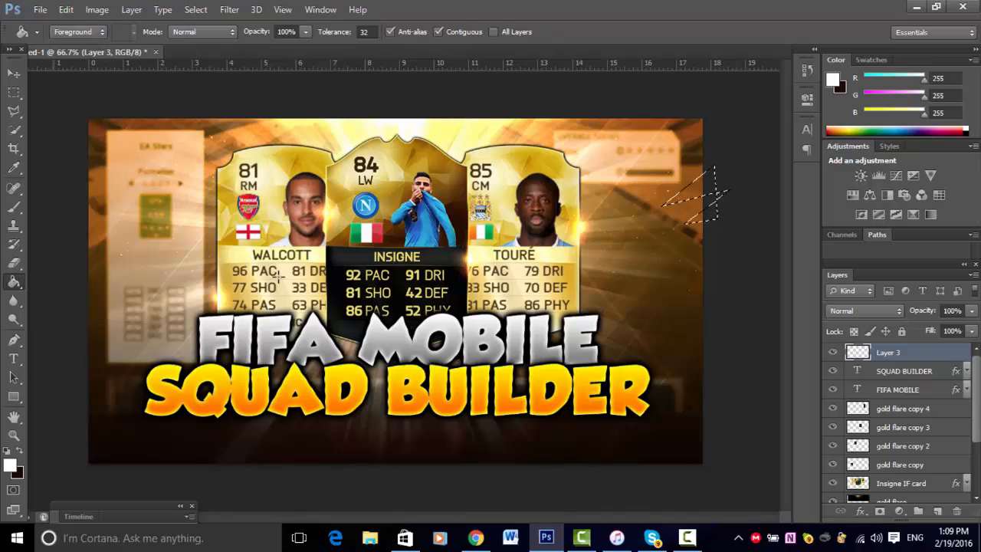
pyautogui.click(699, 191)
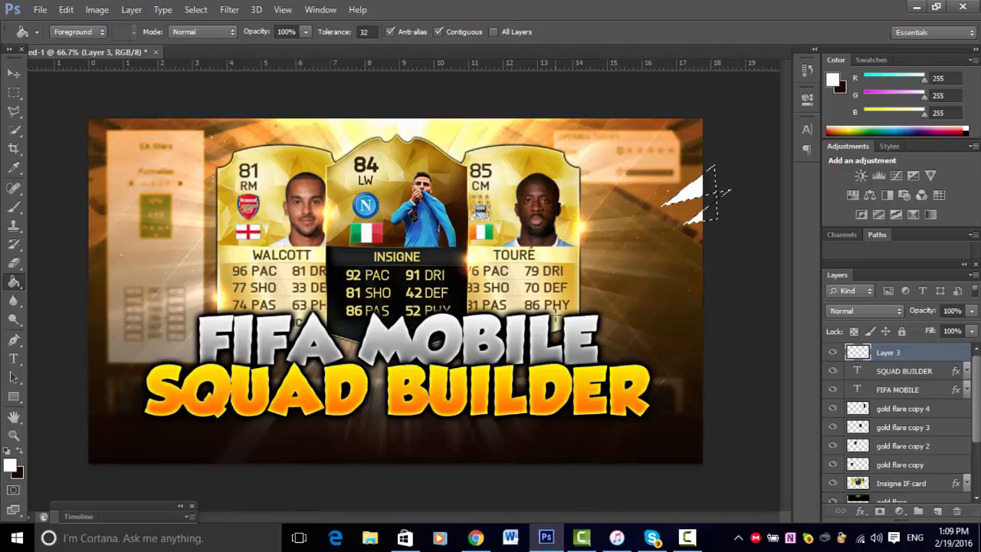
pyautogui.click(14, 263)
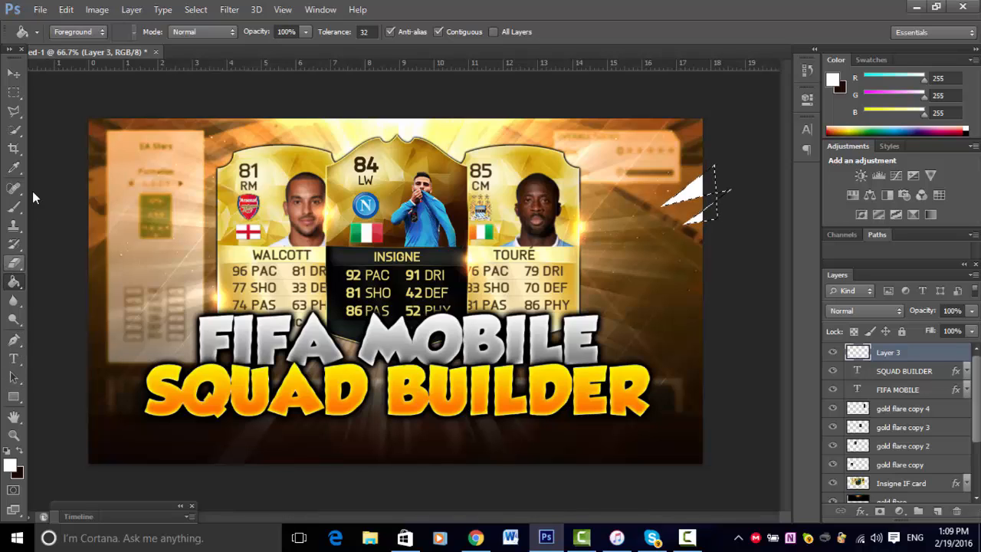
pyautogui.click(14, 111)
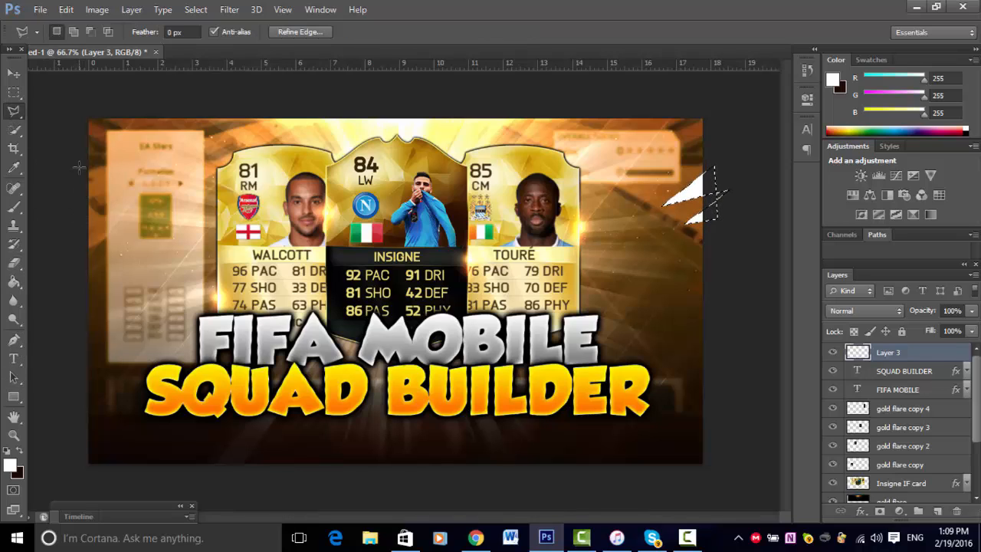
pyautogui.click(77, 161)
pyautogui.click(73, 196)
pyautogui.click(76, 166)
pyautogui.click(444, 210)
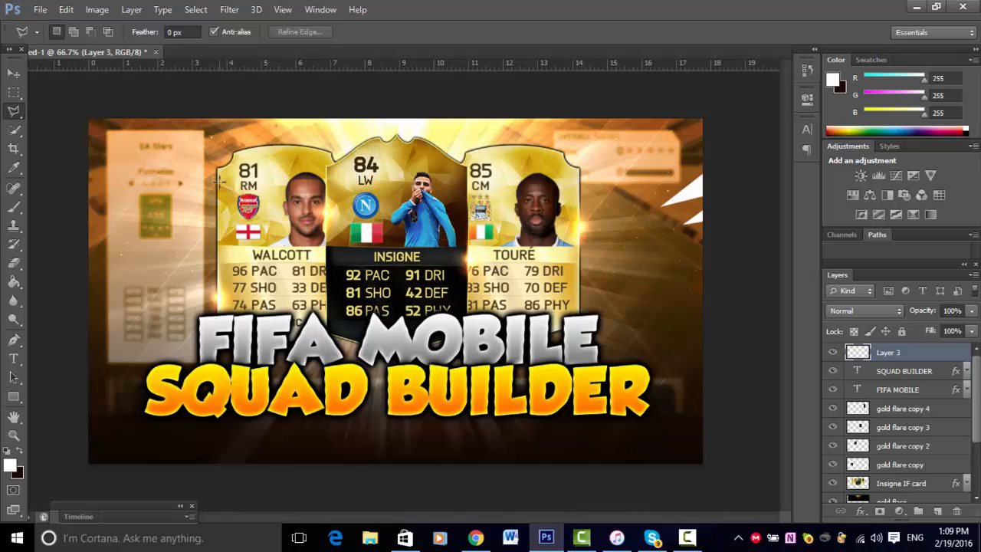
# Outline a two-pointed shard at the canvas's left edge with the Polygonal Lasso and fill it with white.
pyautogui.click(80, 182)
pyautogui.click(129, 214)
pyautogui.click(74, 206)
pyautogui.click(83, 225)
pyautogui.click(79, 184)
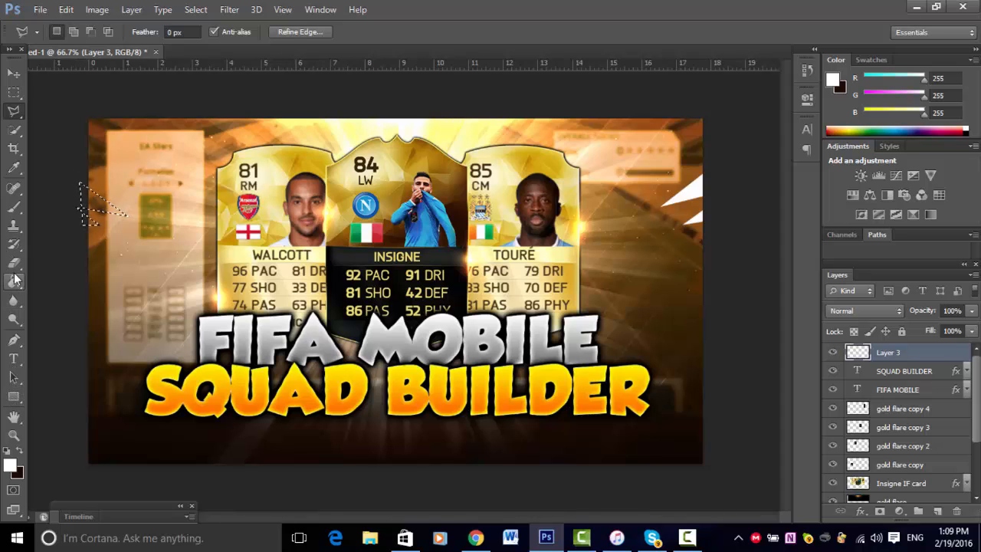
pyautogui.click(13, 281)
pyautogui.click(97, 209)
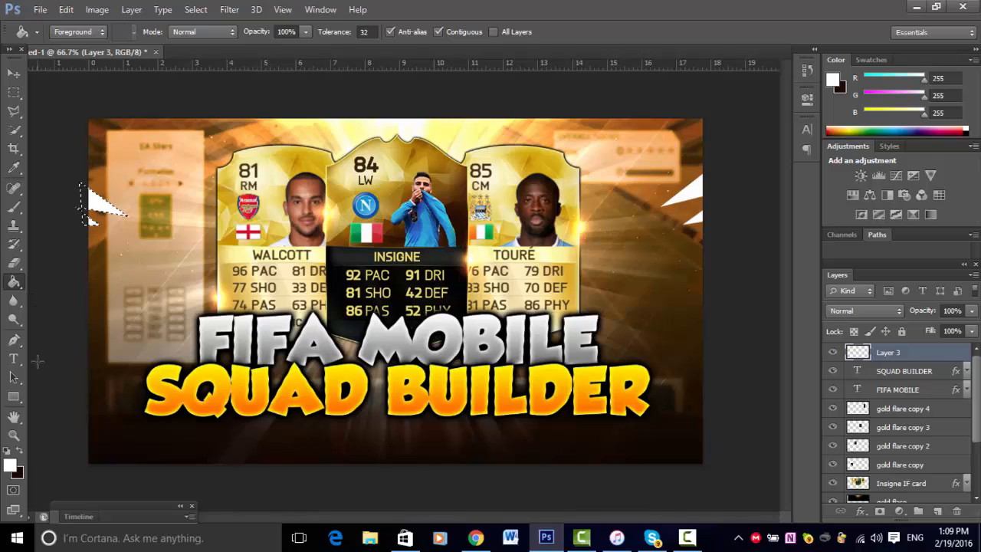
# Outline a small angular shard just before the F of FIFA MOBILE, fill it with white and clear the selection.
pyautogui.click(13, 110)
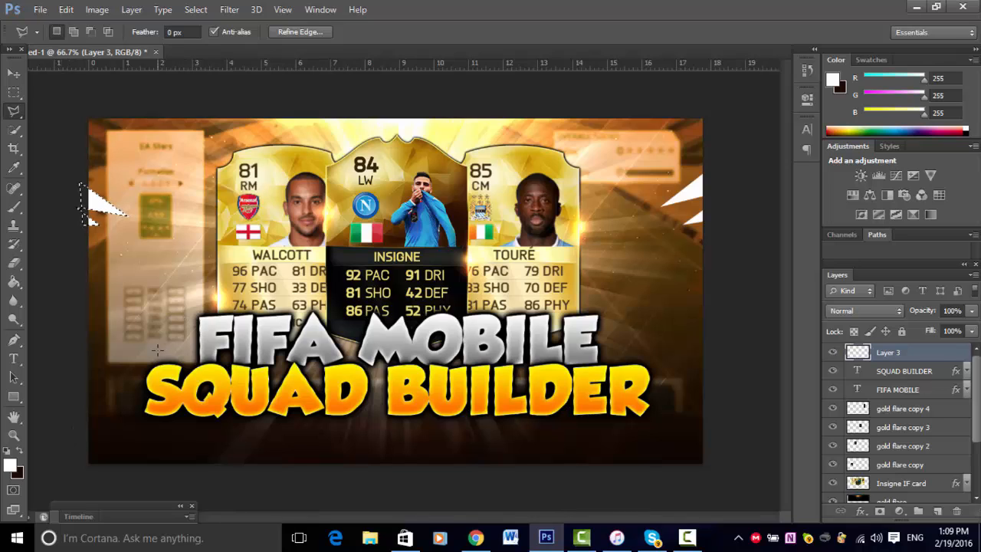
pyautogui.hotkey('ctrl', 'd')
pyautogui.click(157, 347)
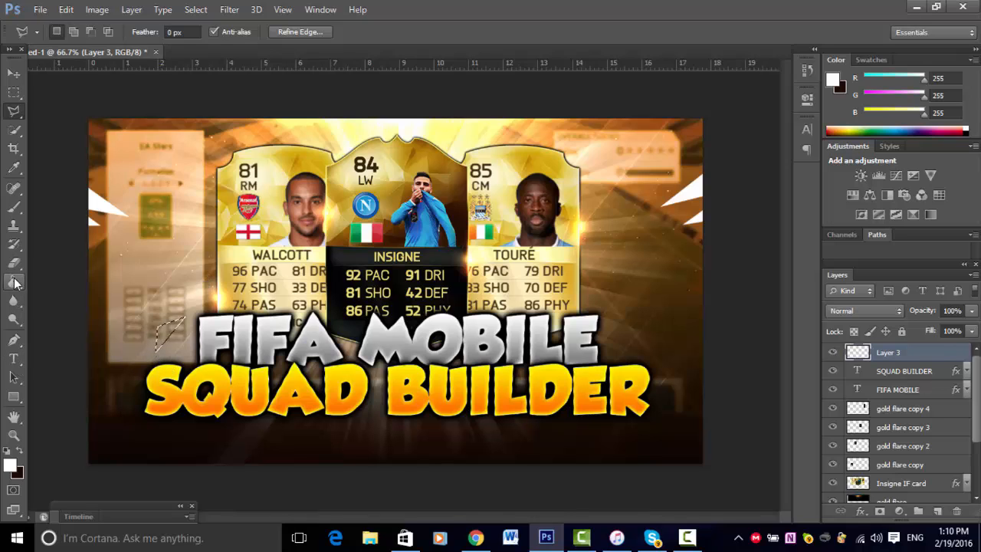
pyautogui.click(14, 281)
pyautogui.click(171, 335)
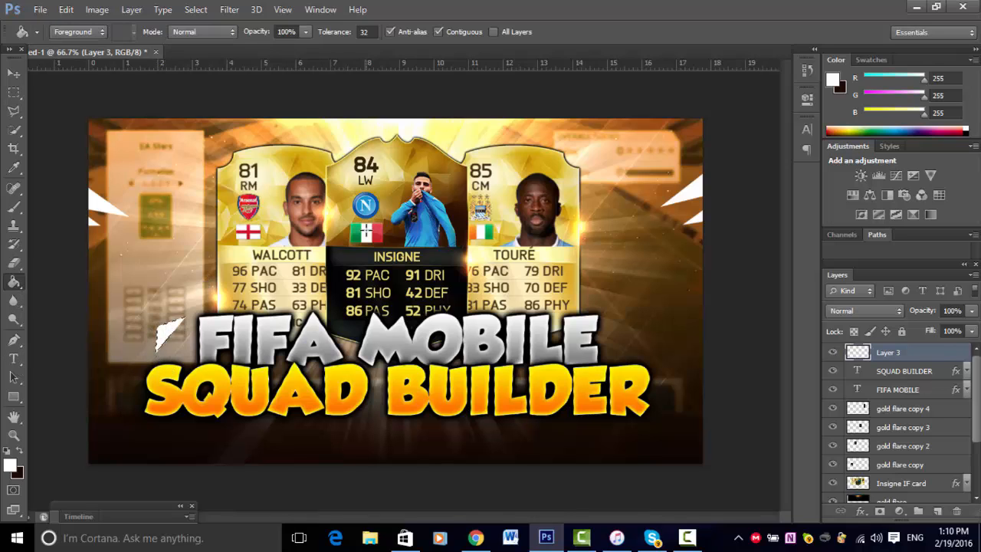
pyautogui.click(889, 372)
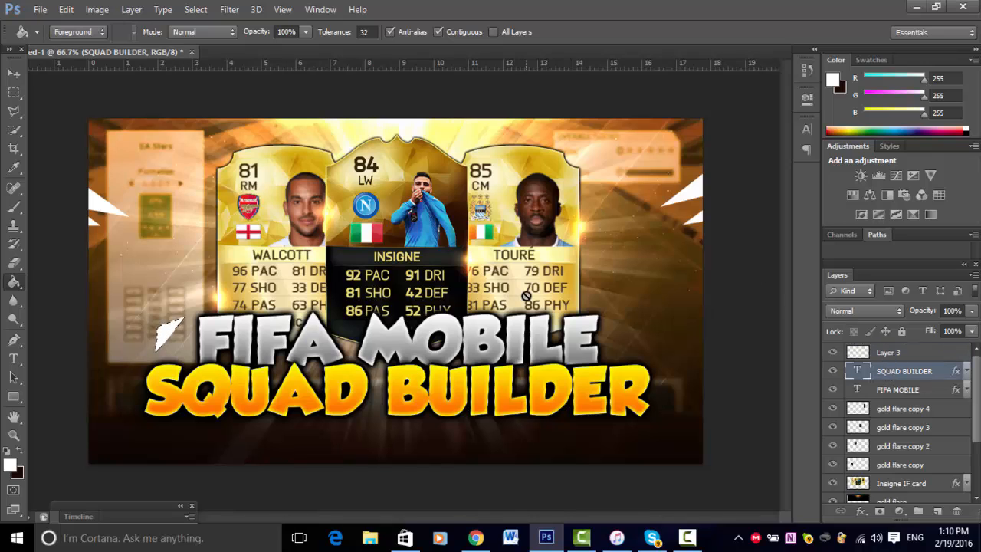
pyautogui.click(14, 110)
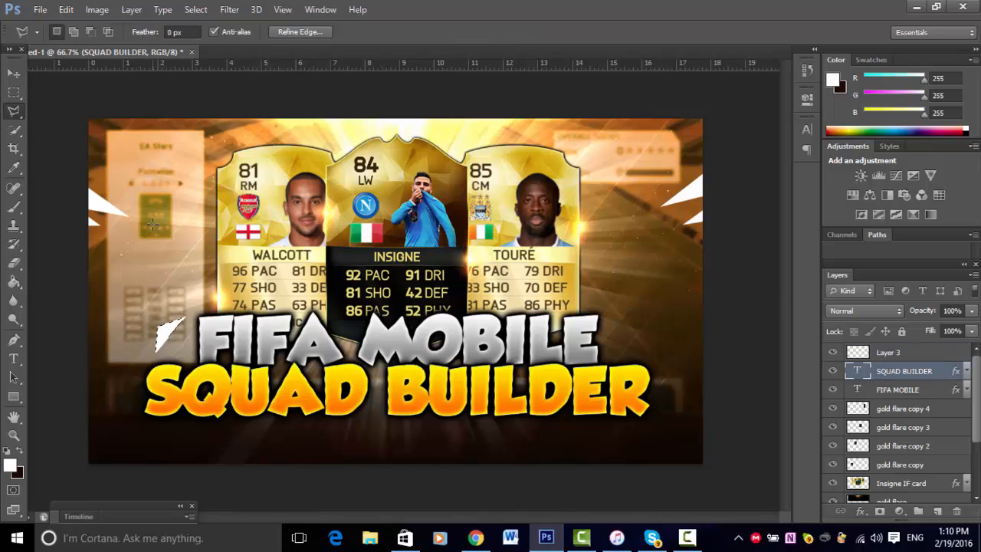
pyautogui.rightClick(173, 328)
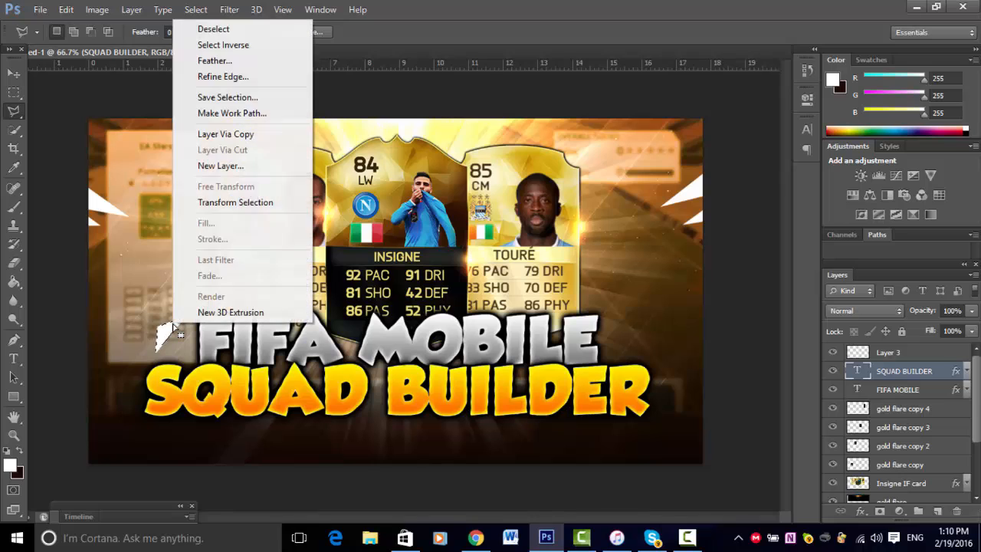
pyautogui.click(251, 27)
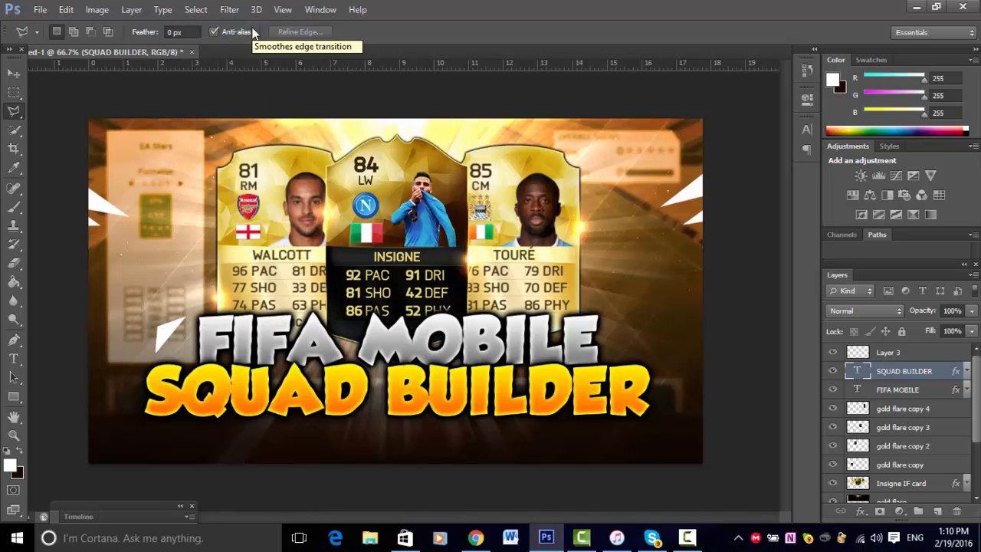
# Apply a black Outer Glow to Layer 3 with 5% spread and 5 px size.
pyautogui.click(889, 352)
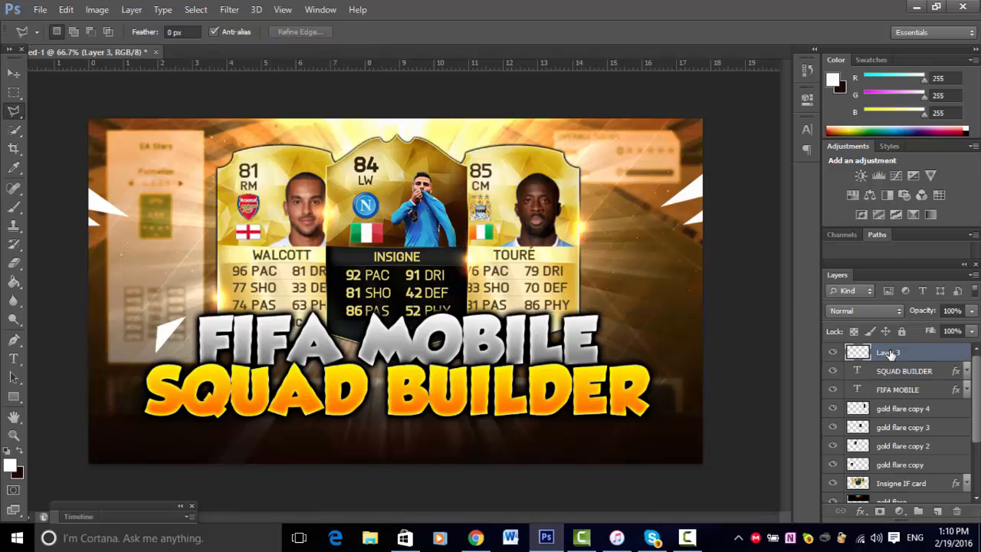
pyautogui.rightClick(889, 352)
pyautogui.click(495, 253)
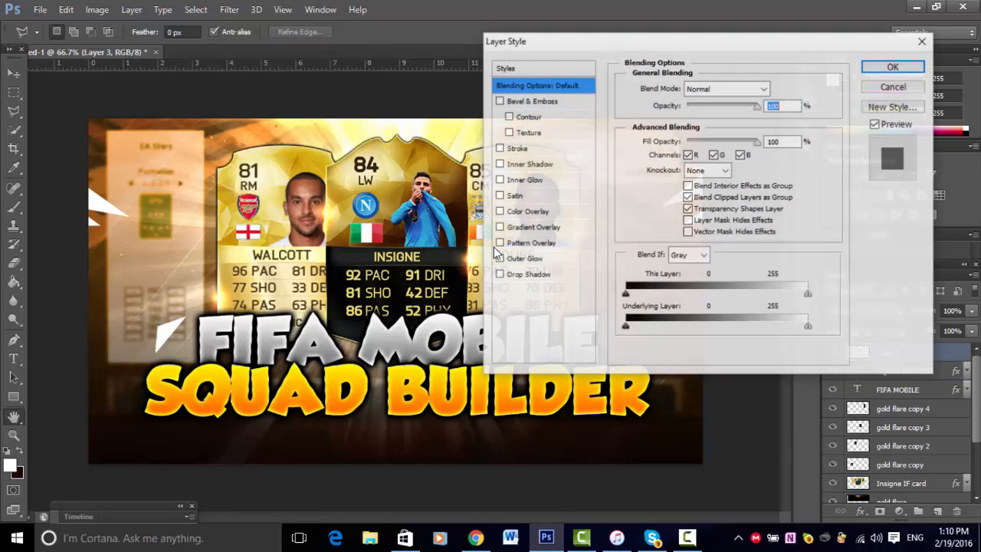
pyautogui.click(499, 260)
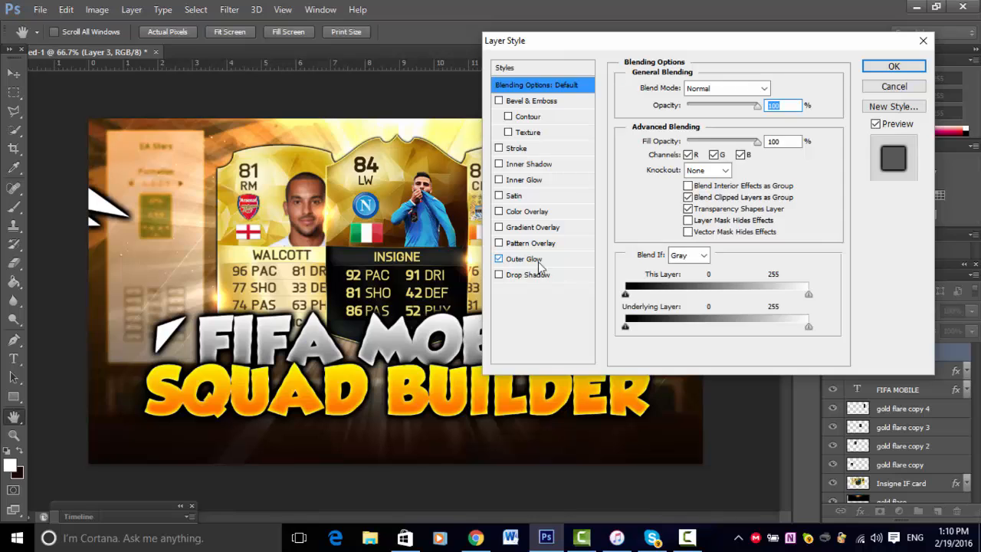
pyautogui.write('5')
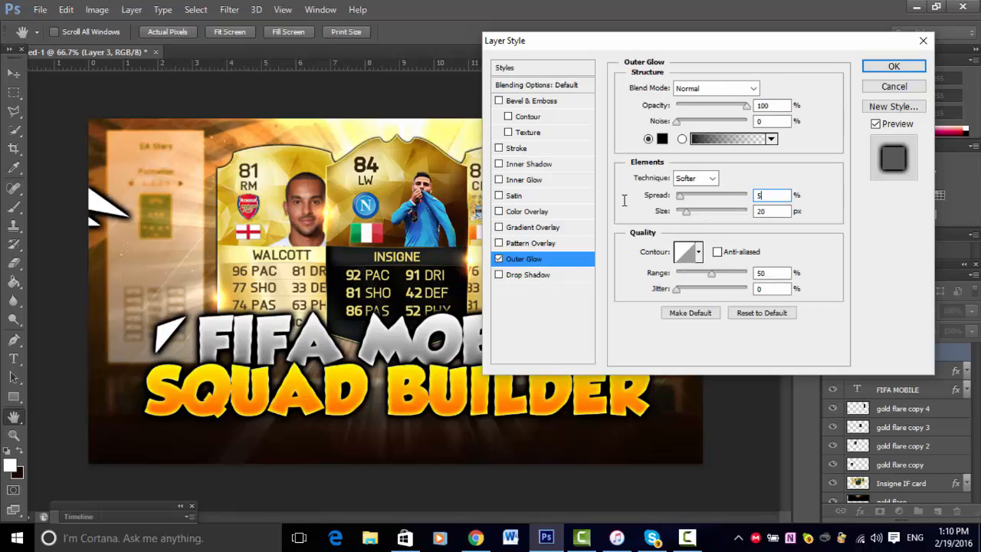
pyautogui.press('Tab')
pyautogui.write('5')
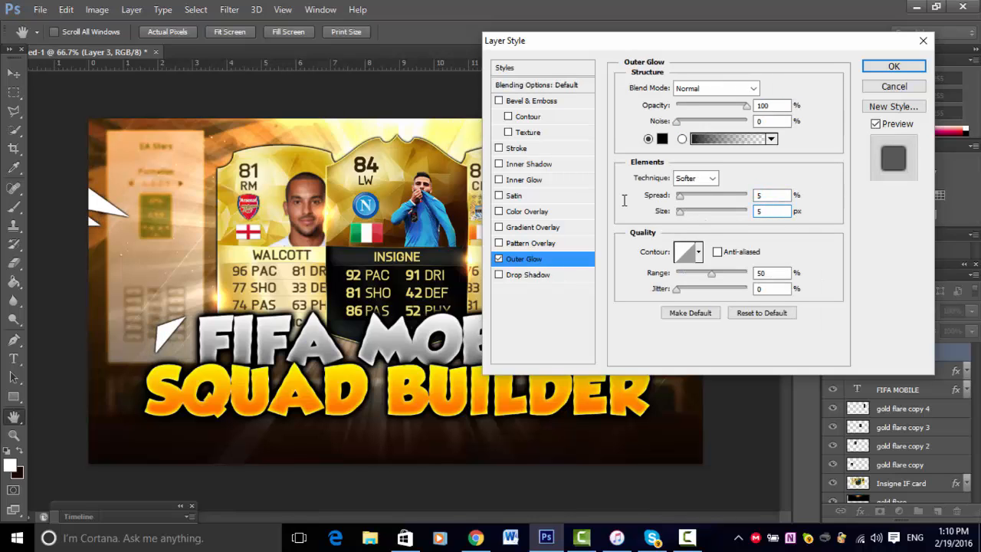
pyautogui.click(882, 66)
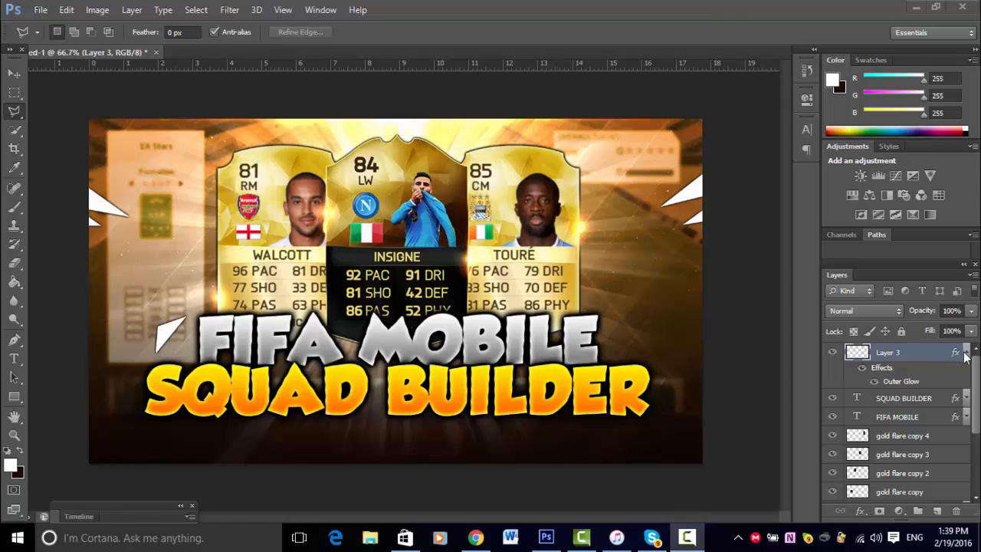
# Delete Layer 3 with the white shards.
pyautogui.click(966, 356)
pyautogui.click(966, 352)
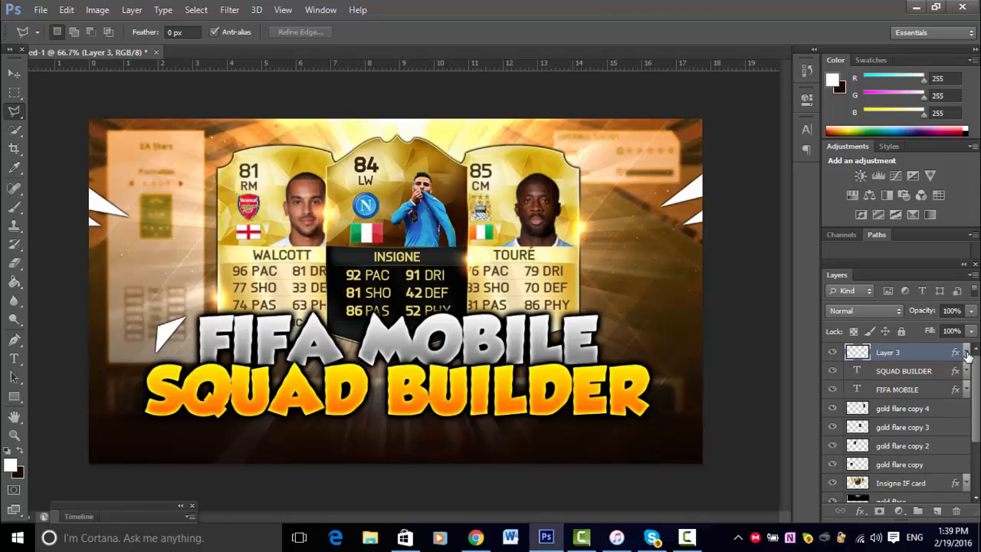
pyautogui.press('Delete')
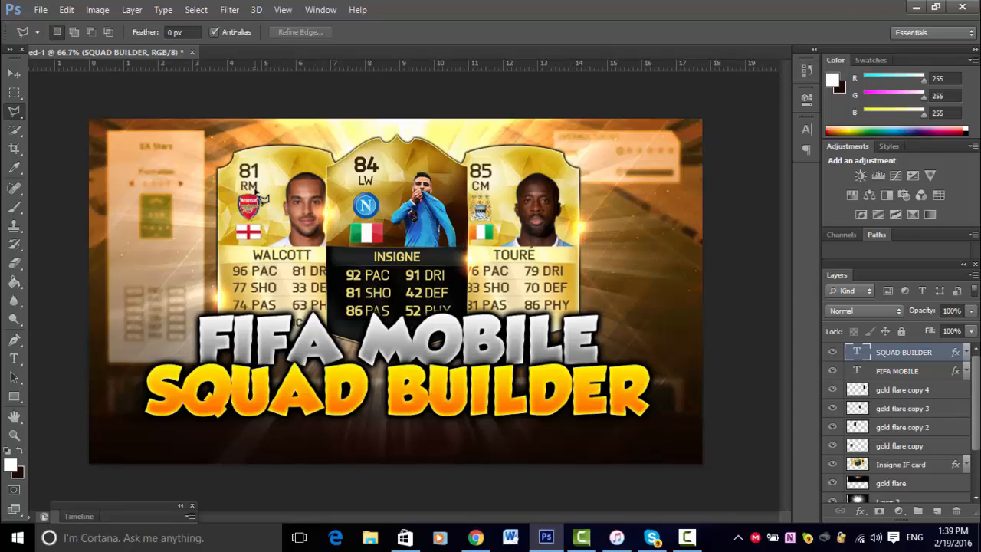
# Place yaya-toure celebration.png from the Player Celebrations folder into the thumbnail.
pyautogui.click(41, 10)
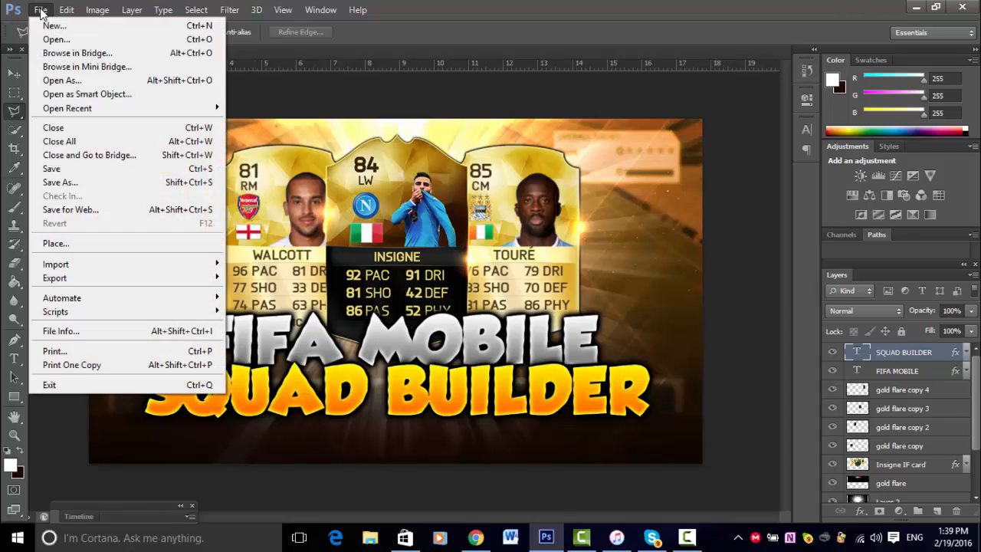
pyautogui.click(71, 244)
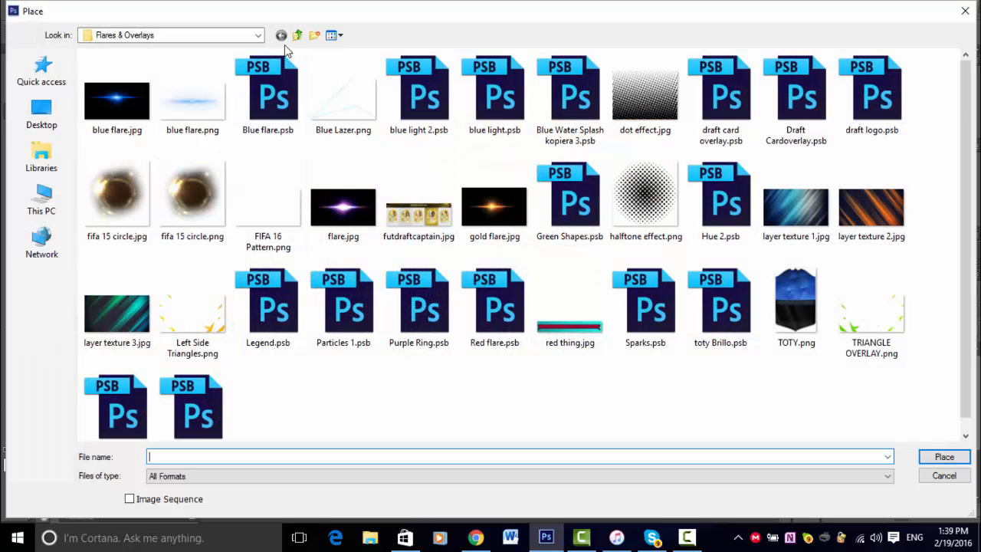
pyautogui.click(298, 35)
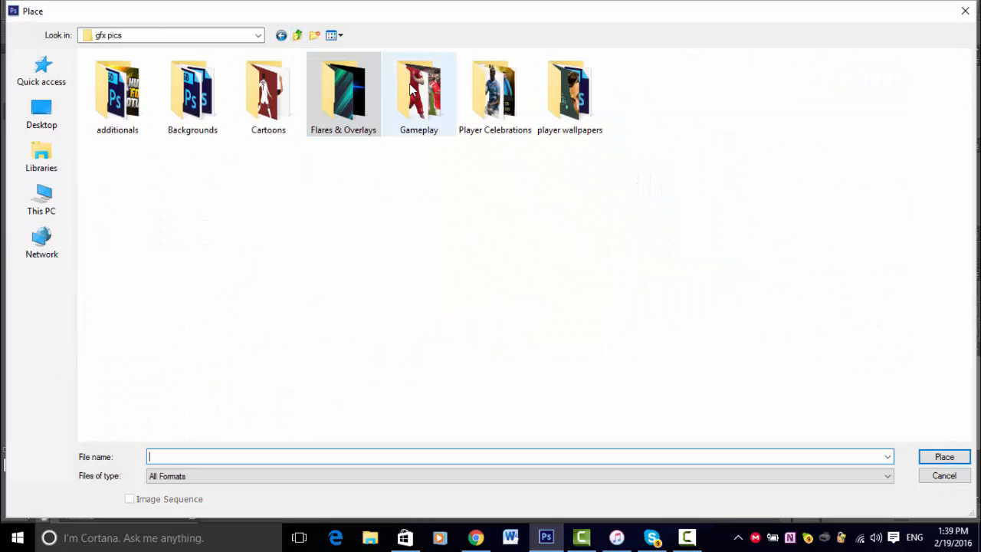
pyautogui.doubleClick(494, 91)
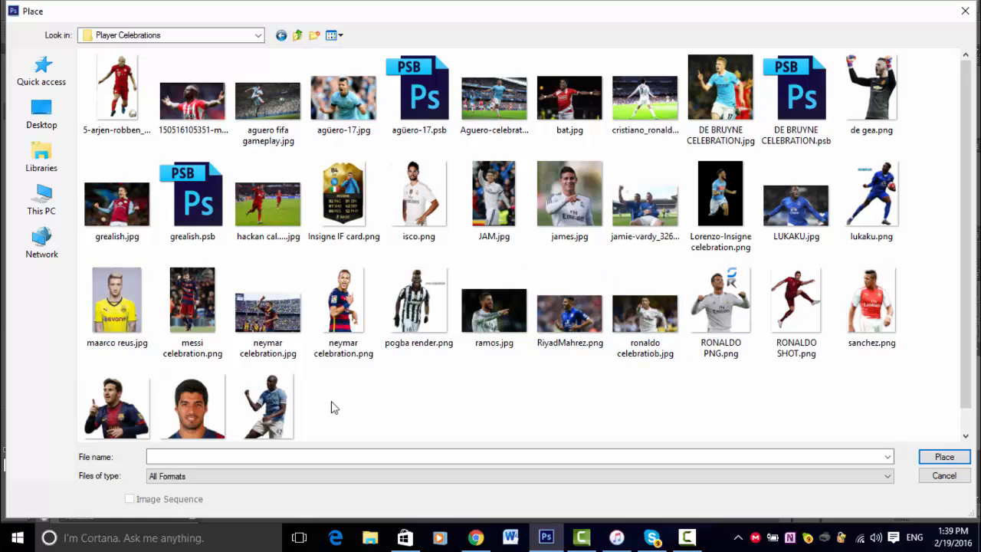
pyautogui.click(236, 403)
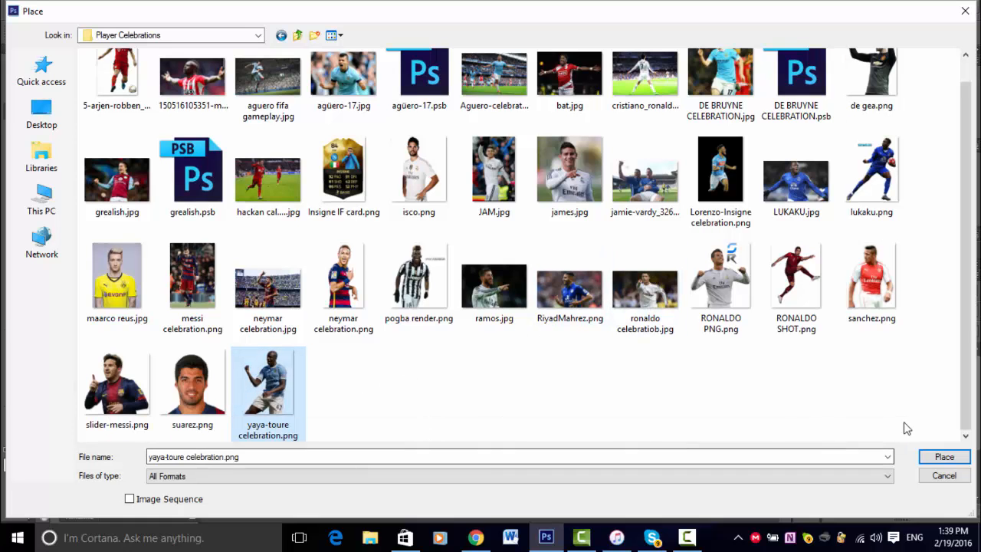
pyautogui.click(940, 458)
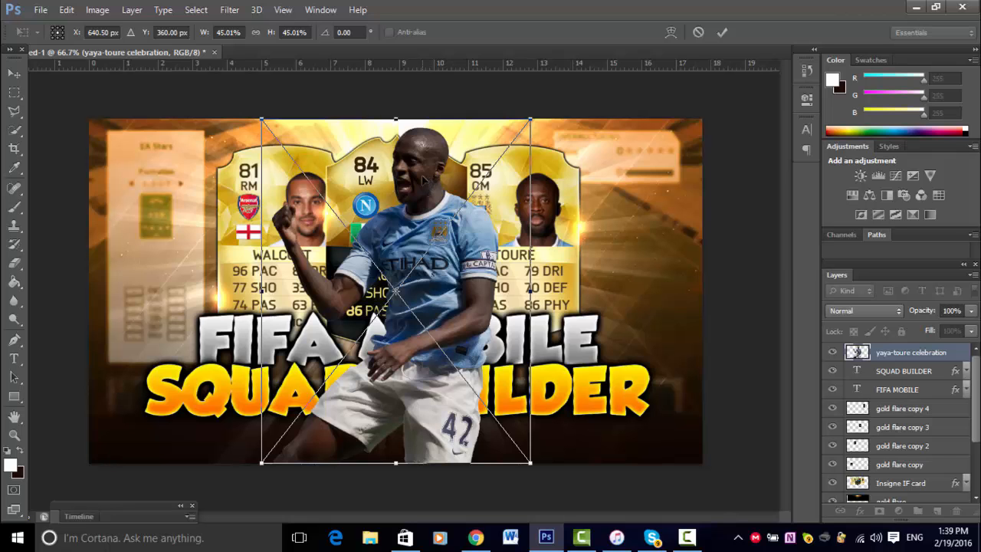
# Move the placed yaya-toure celebration picture to the canvas's right edge and stack its layer directly beneath FIFA MOBILE.
pyautogui.moveTo(453, 179); pyautogui.dragTo(629, 180)
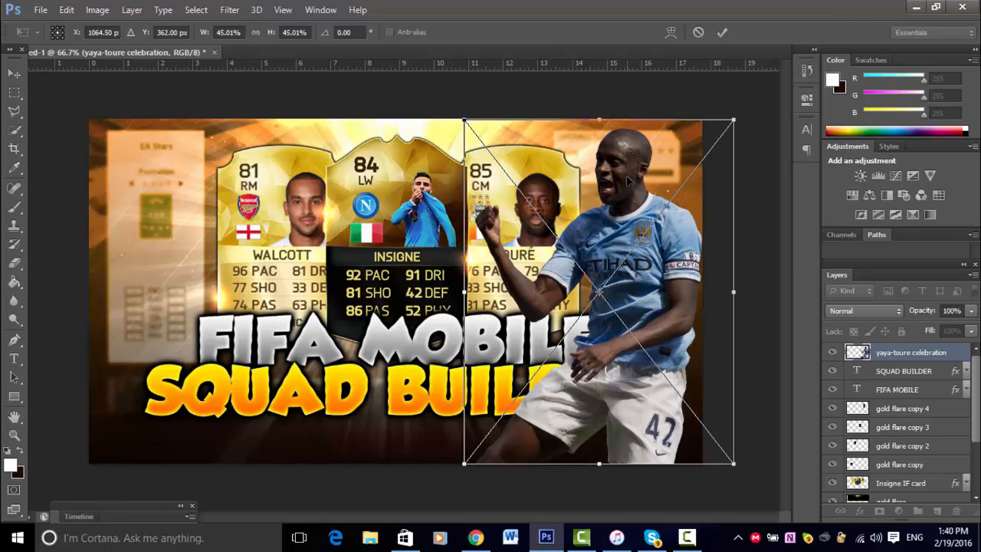
pyautogui.press('Return')
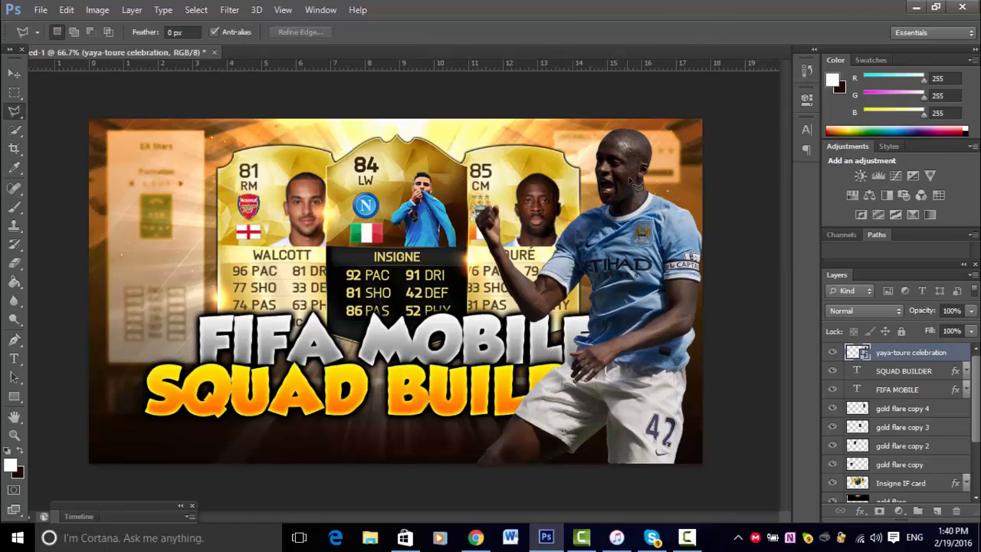
pyautogui.moveTo(893, 353); pyautogui.dragTo(906, 398)
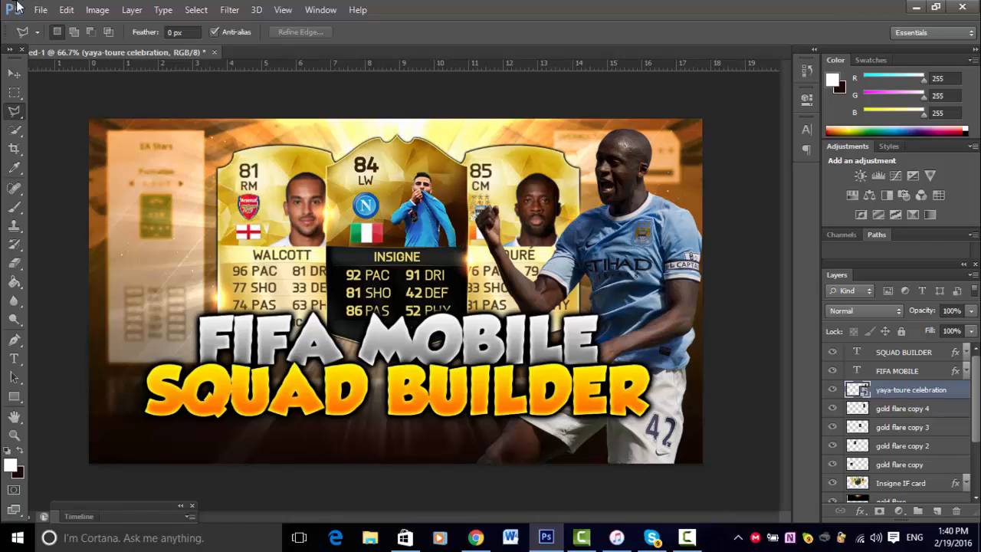
# Place Lorenzo-Insigne celebration.png from the Player Celebrations folder above the yaya-toure celebration layer.
pyautogui.click(40, 9)
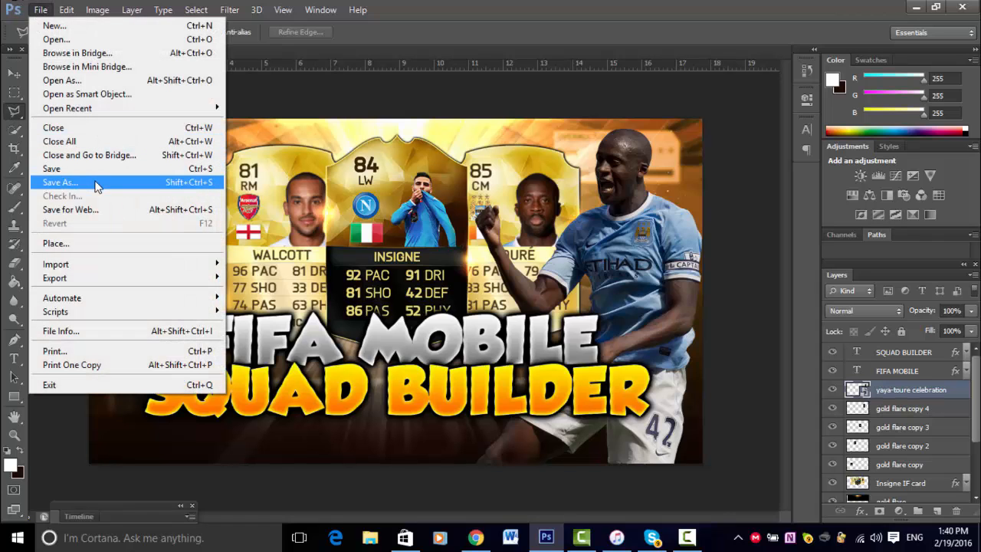
pyautogui.click(80, 243)
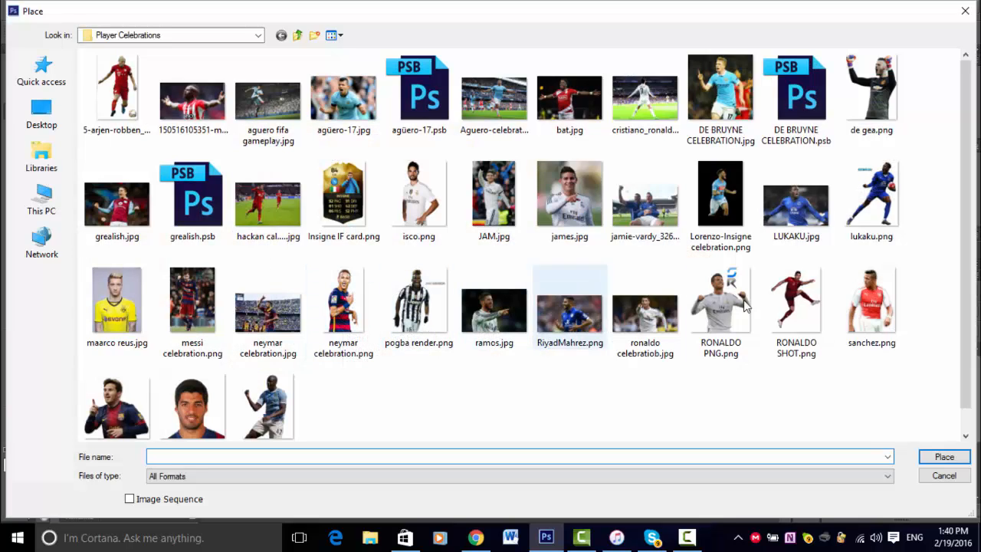
pyautogui.click(691, 186)
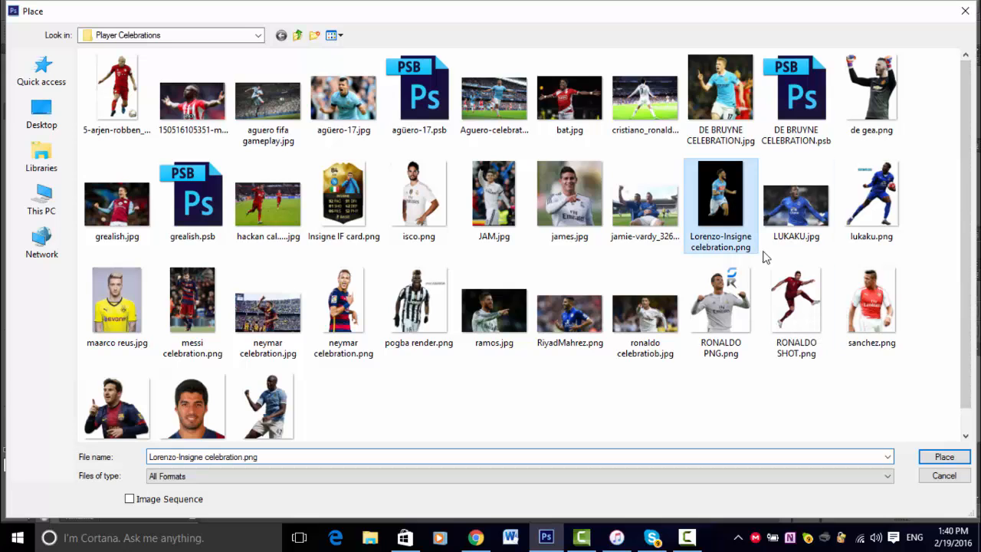
pyautogui.click(947, 458)
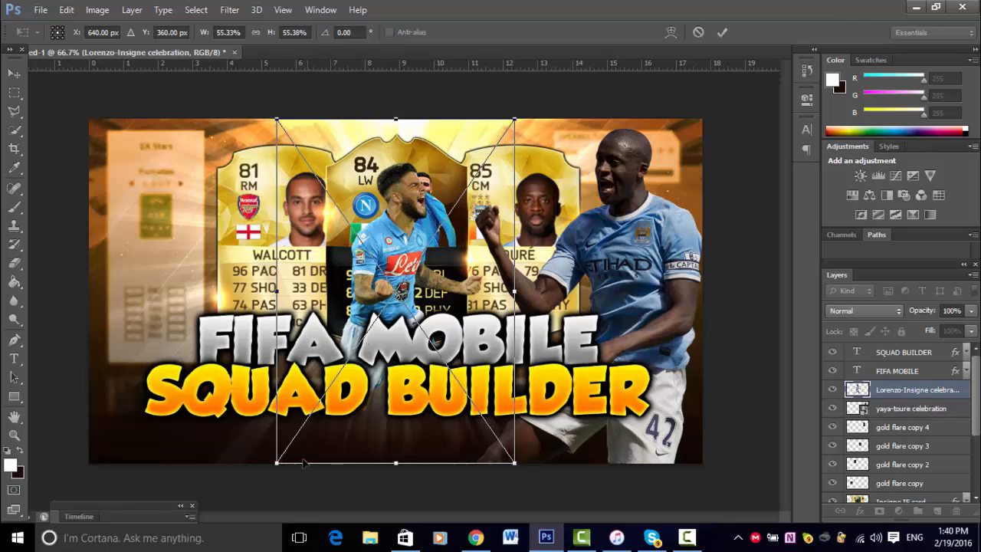
# Enlarge the placed Lorenzo-Insigne celebration picture proportionally to about 76% and commit the placement.
pyautogui.moveTo(277, 462); pyautogui.dragTo(244, 534)
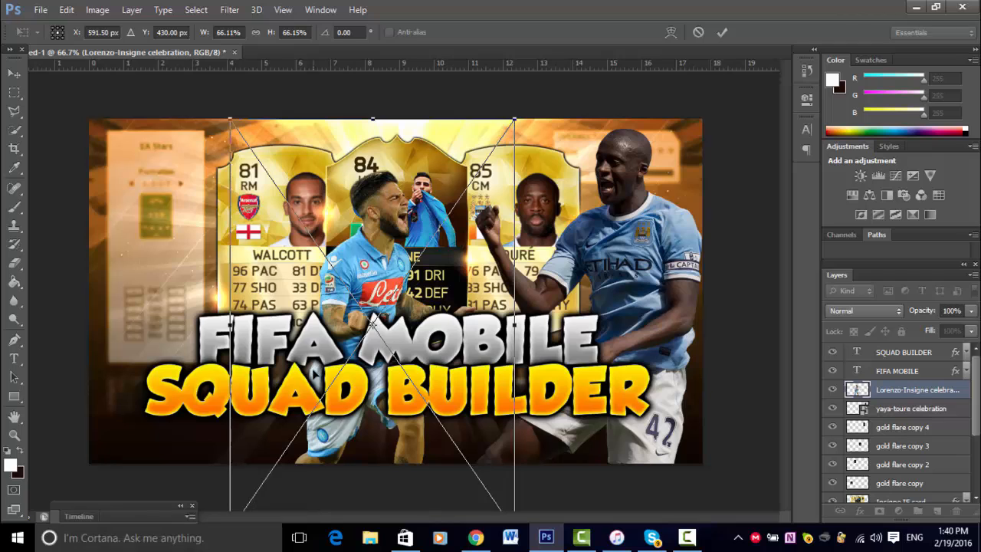
pyautogui.moveTo(312, 369); pyautogui.dragTo(317, 382)
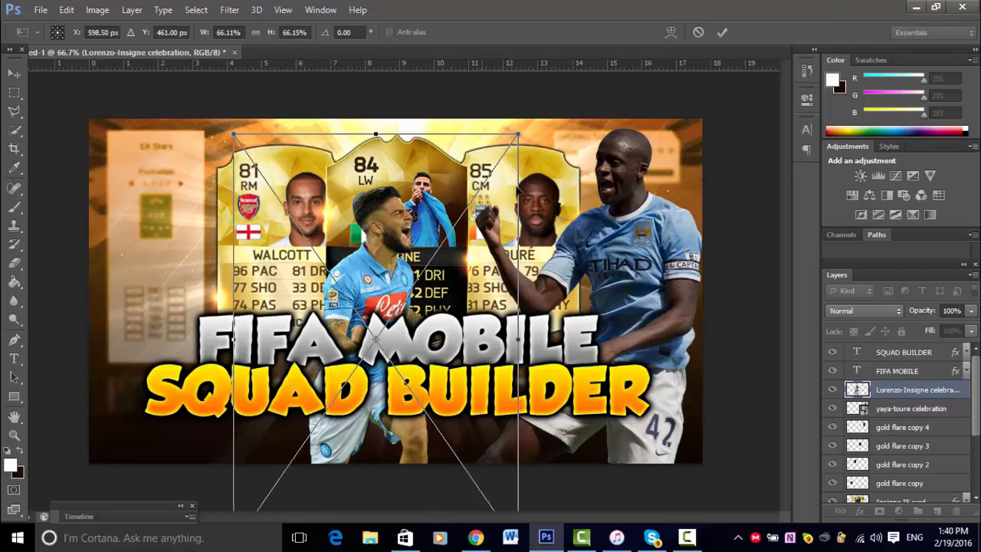
pyautogui.moveTo(514, 139); pyautogui.dragTo(572, 82)
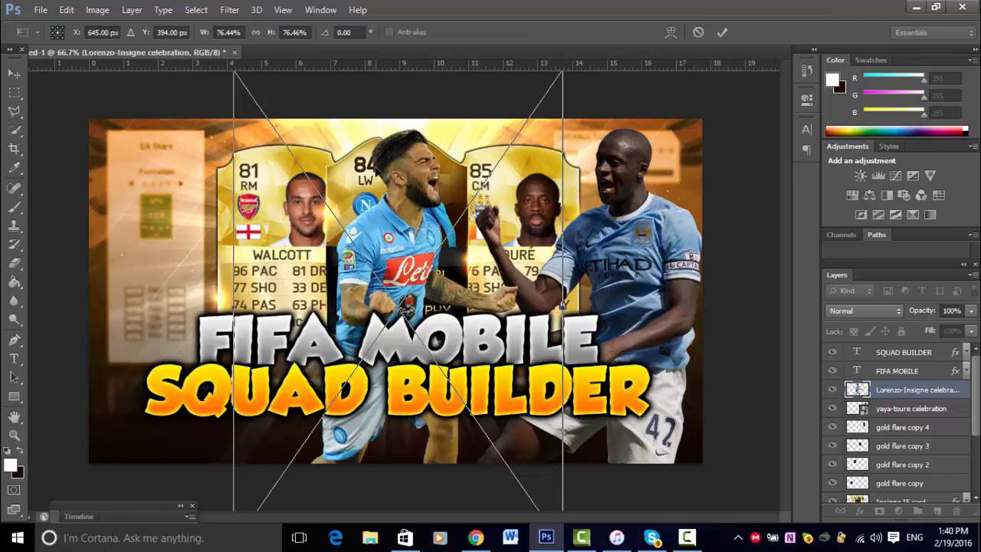
pyautogui.press('Return')
pyautogui.press('l')
pyautogui.click(331, 184)
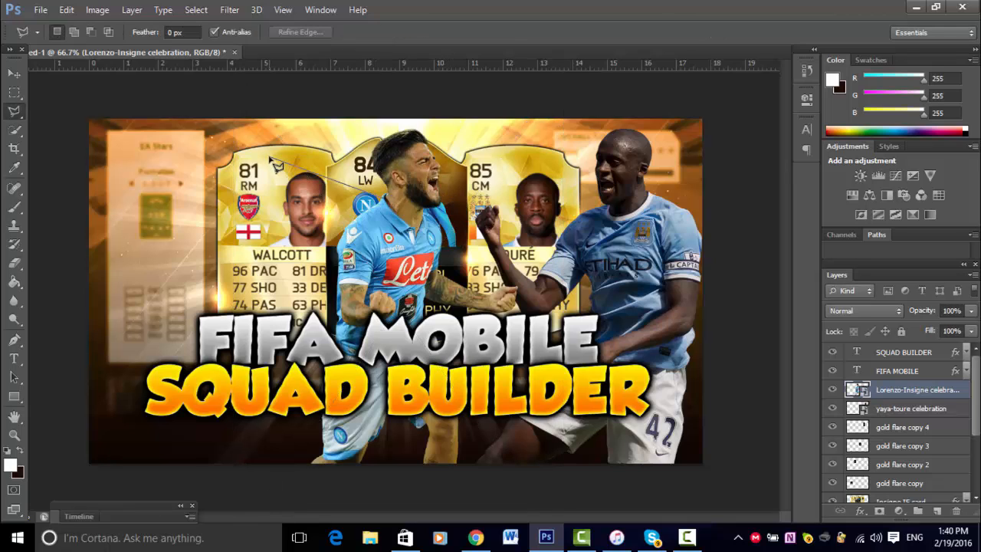
pyautogui.click(270, 158)
pyautogui.doubleClick(387, 203)
pyautogui.hotkey('ctrl', 'd')
# Outline a narrow triangle over the blurred green formation graphic and try to delete it from the Lorenzo-Insigne celebration layer.
pyautogui.click(137, 175)
pyautogui.click(153, 247)
pyautogui.click(175, 236)
pyautogui.click(139, 177)
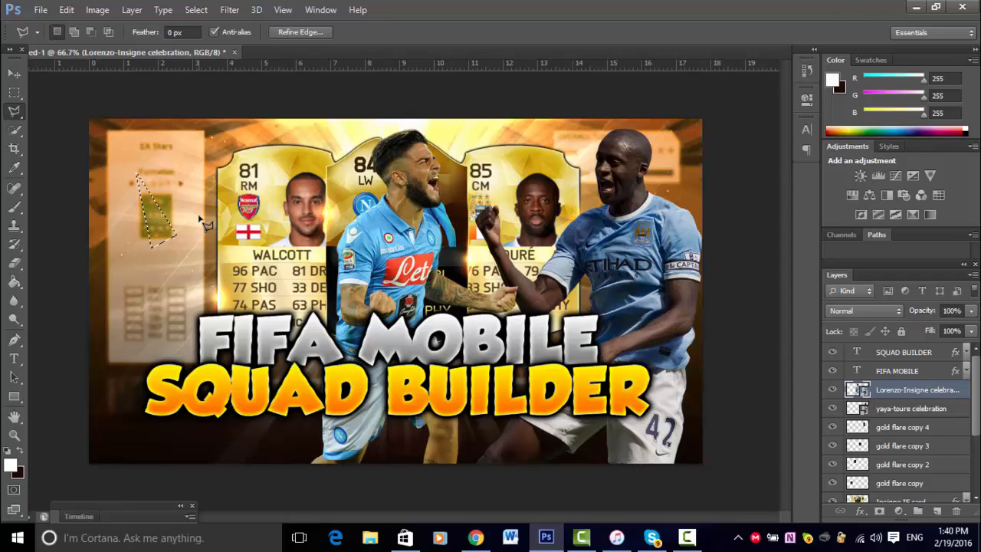
pyautogui.press('Delete')
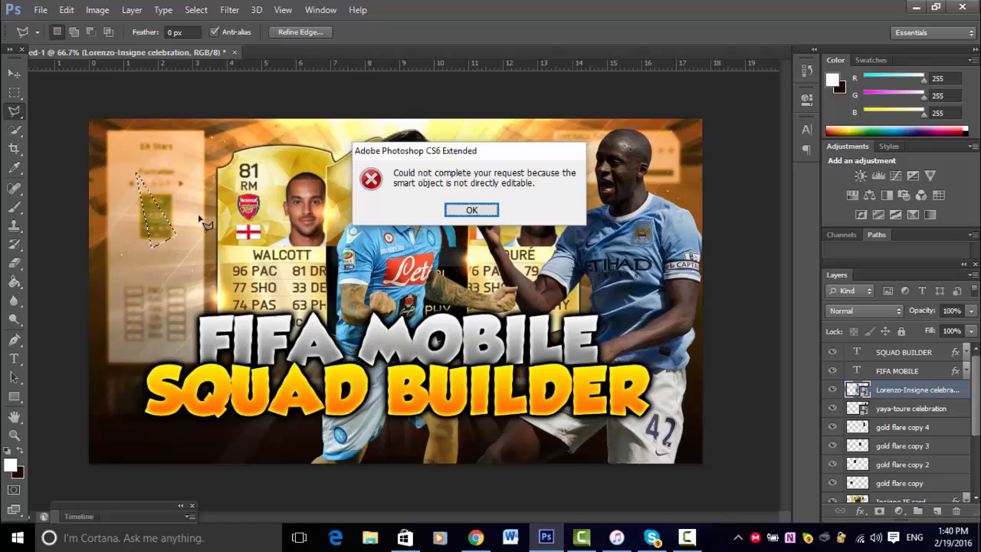
pyautogui.click(456, 213)
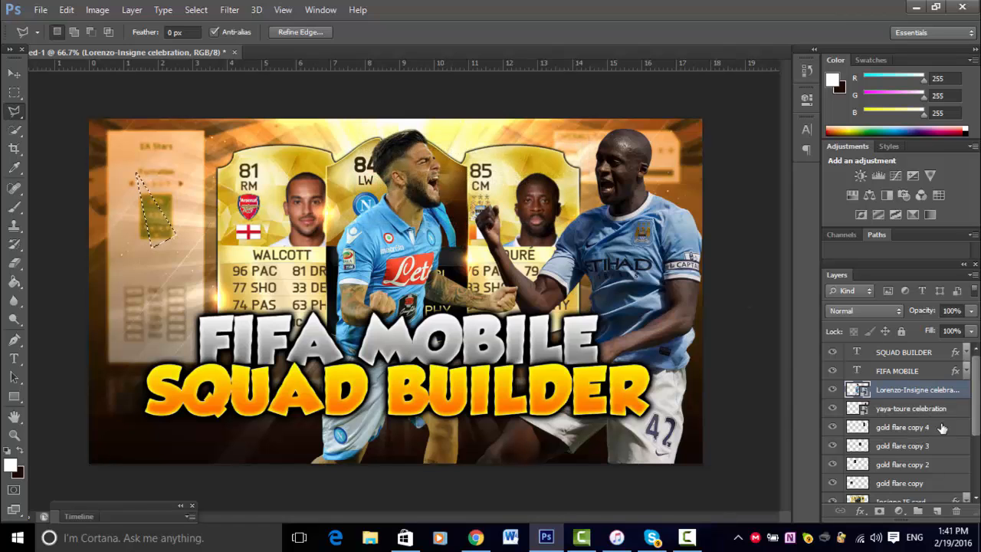
# Try deleting the triangular selection from the fifa 16 squad page layer, undo the deletion and clear the selection.
pyautogui.moveTo(976, 437); pyautogui.dragTo(967, 534)
pyautogui.click(924, 496)
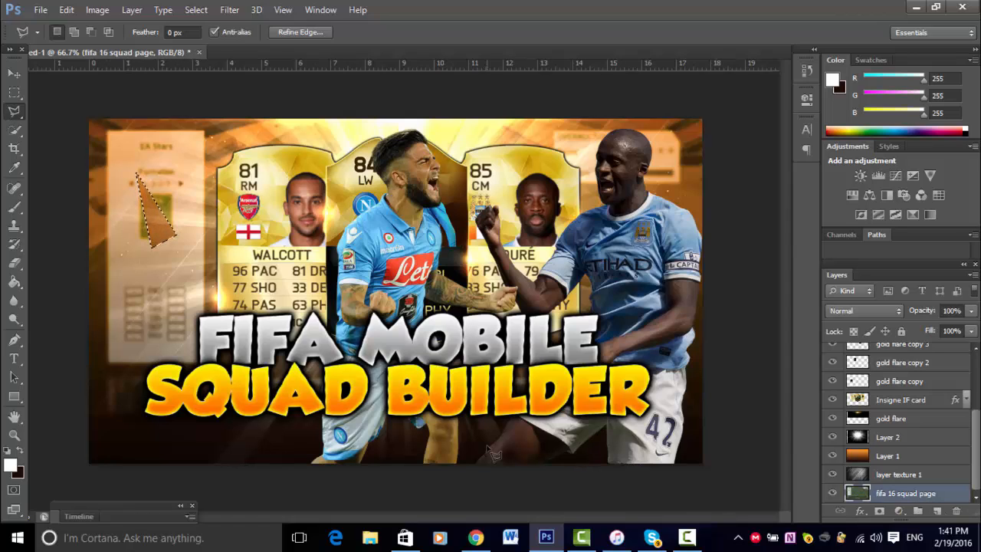
pyautogui.hotkey('ctrl', 'z')
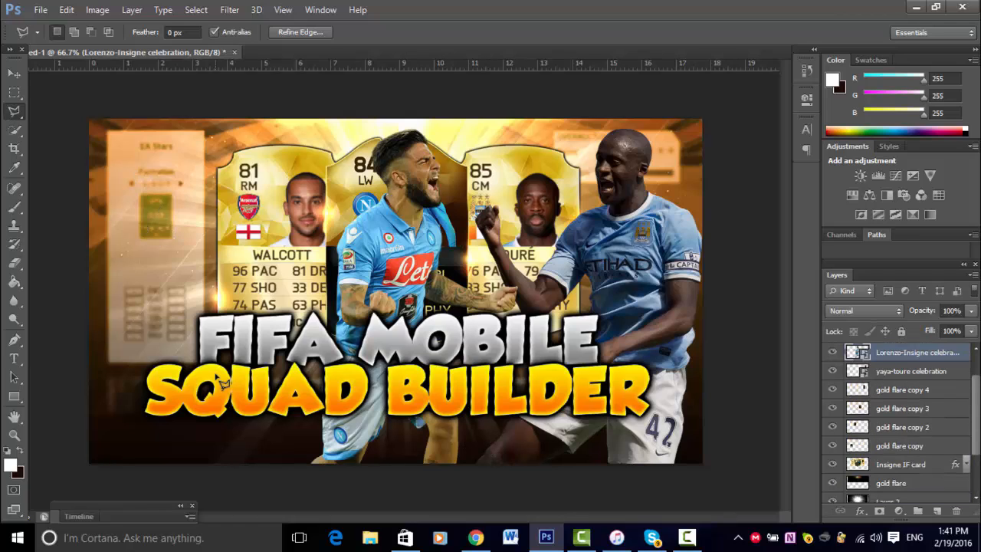
pyautogui.hotkey('ctrl', 'd')
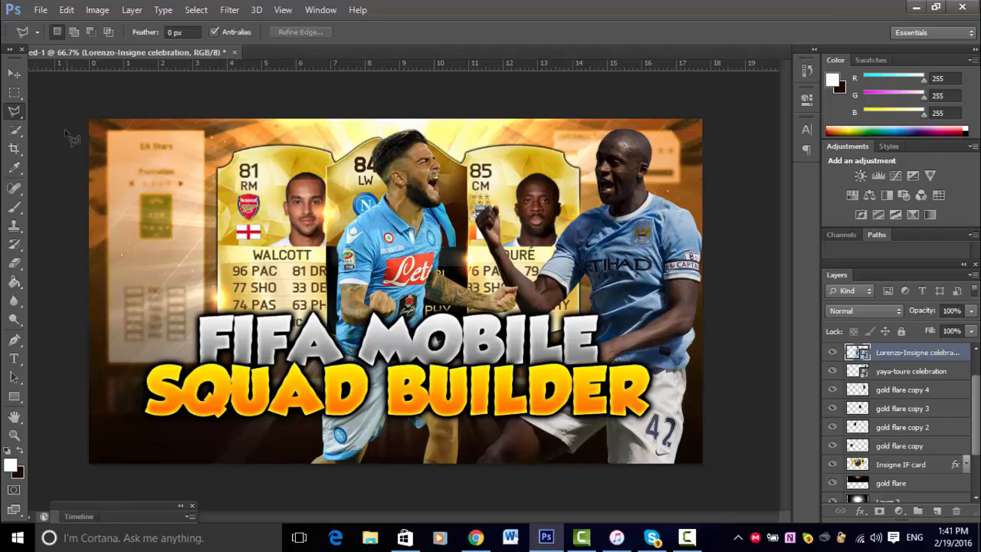
# Move the Lorenzo-Insigne celebration picture to the canvas's left edge, opposite the other player, and nudge it further left.
pyautogui.click(13, 74)
pyautogui.moveTo(417, 274)
pyautogui.mouseDown()
pyautogui.moveTo(161, 253)
pyautogui.moveTo(205, 270)
pyautogui.moveTo(177, 274)
pyautogui.mouseUp()
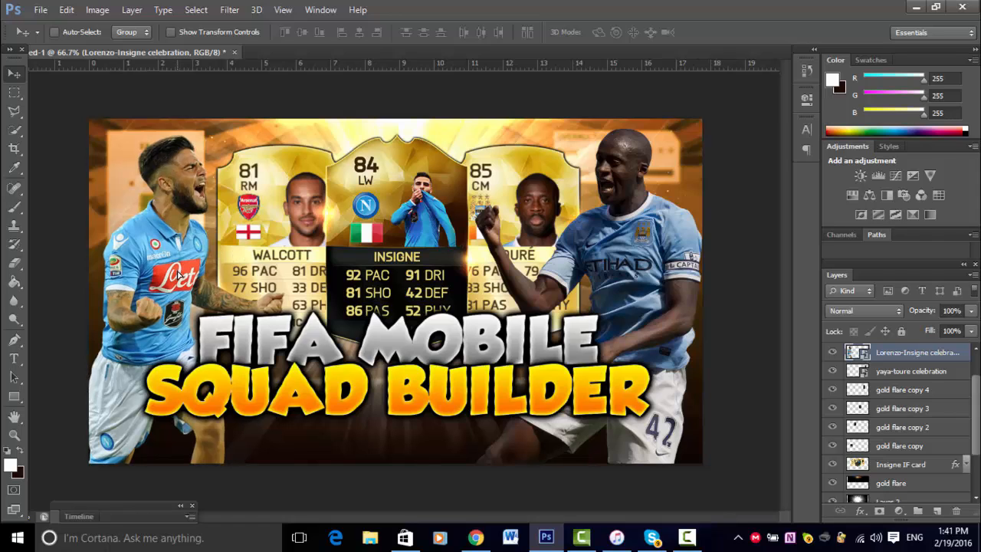
pyautogui.press('Left')
pyautogui.press('Left')
pyautogui.press('Left')
pyautogui.press('Left')
pyautogui.press('Left')
pyautogui.press('Left')
pyautogui.press('Left')
pyautogui.press('Left')
pyautogui.press('Left')
pyautogui.press('Left')
pyautogui.press('Left')
pyautogui.press('Left')
pyautogui.press('Left')
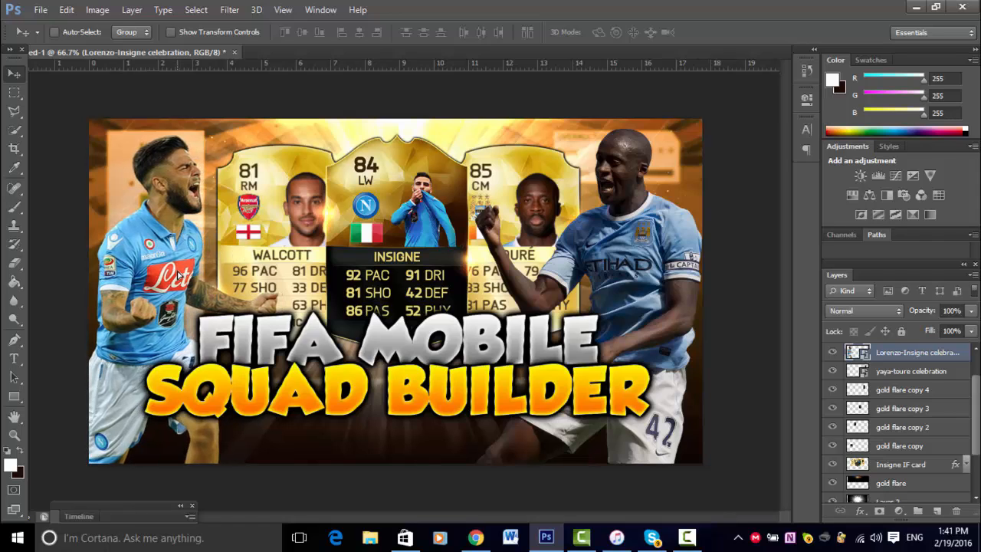
pyautogui.press('Left')
pyautogui.press('Left')
pyautogui.press('Left')
pyautogui.press('Left')
pyautogui.press('Left')
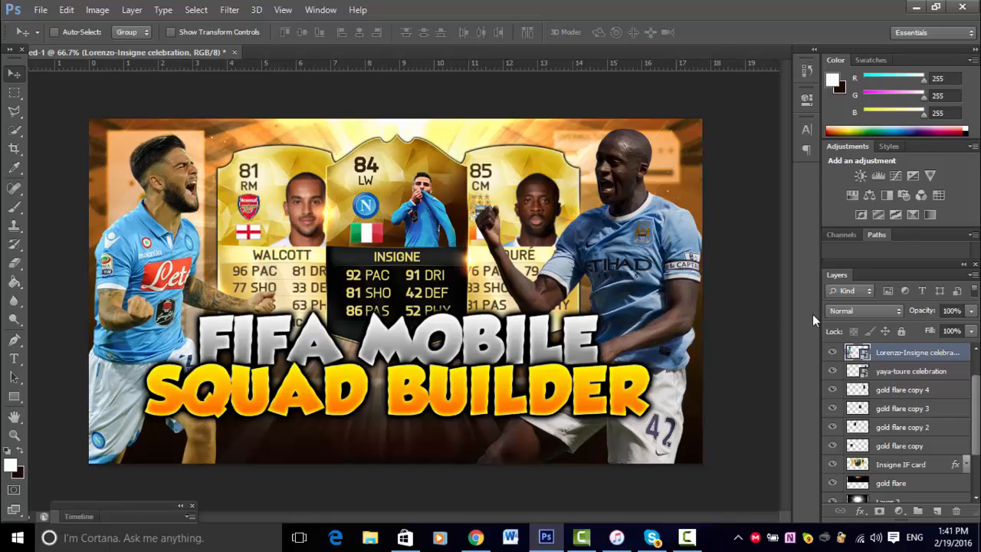
# Try blend modes from Multiply through Hard Light on both player celebration layers and return them to Normal.
pyautogui.keyDown('shift'); pyautogui.click(900, 370); pyautogui.keyUp('shift')
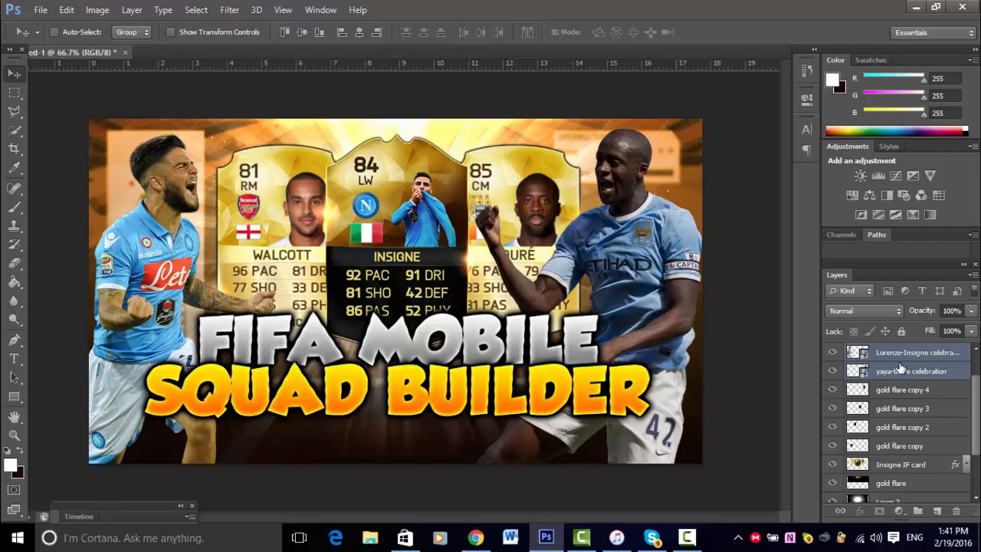
pyautogui.click(862, 312)
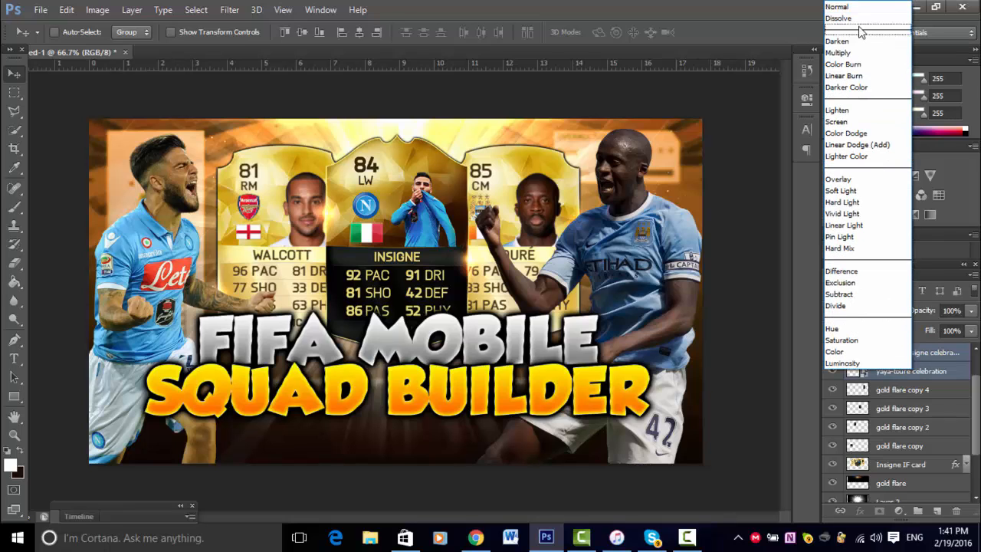
pyautogui.click(857, 20)
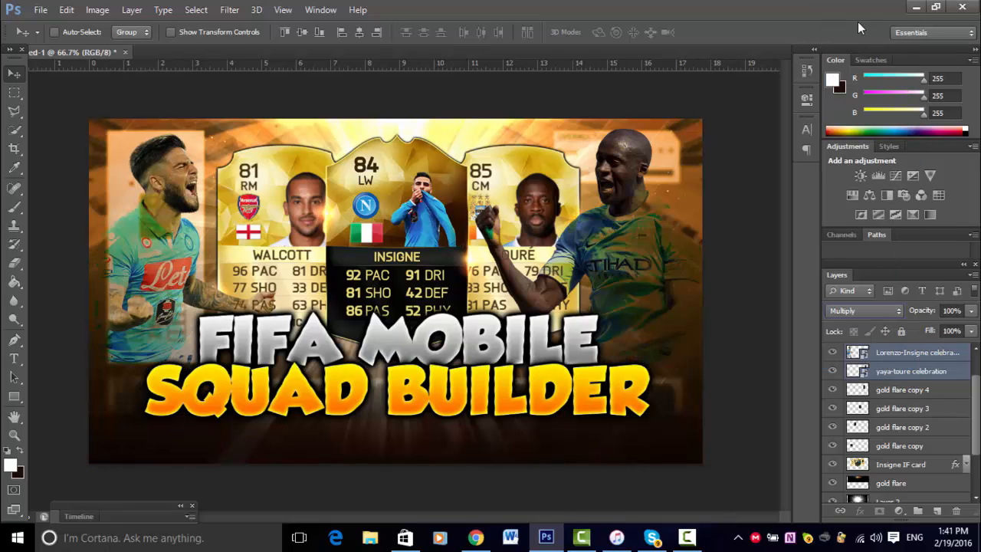
pyautogui.press('Down')
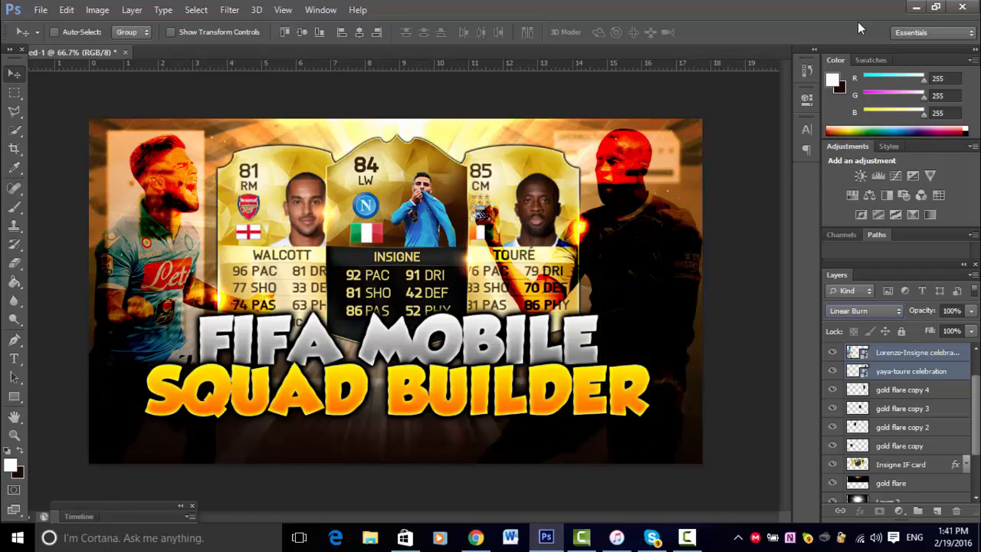
pyautogui.press('Down')
pyautogui.press('Down')
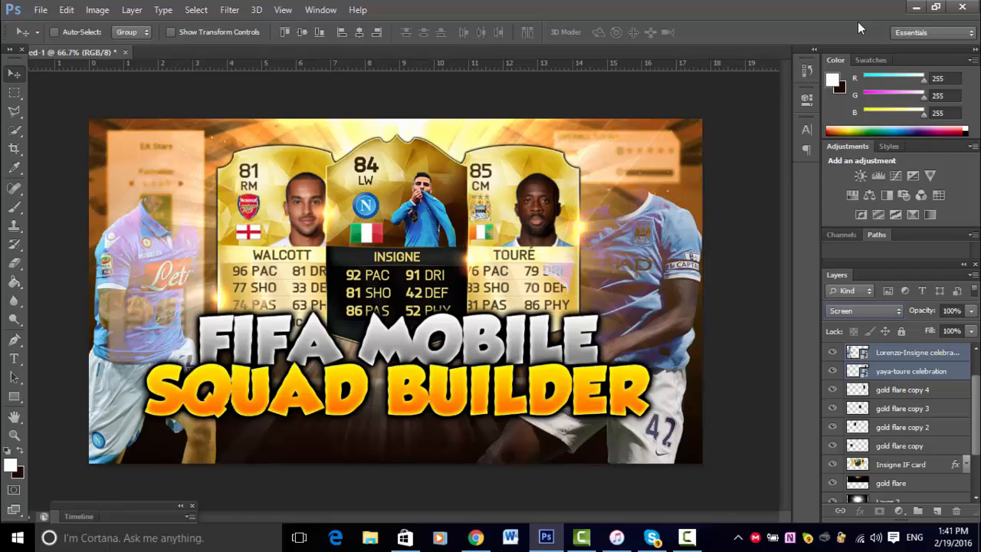
pyautogui.press('Down')
pyautogui.press('Down')
pyautogui.press('Down')
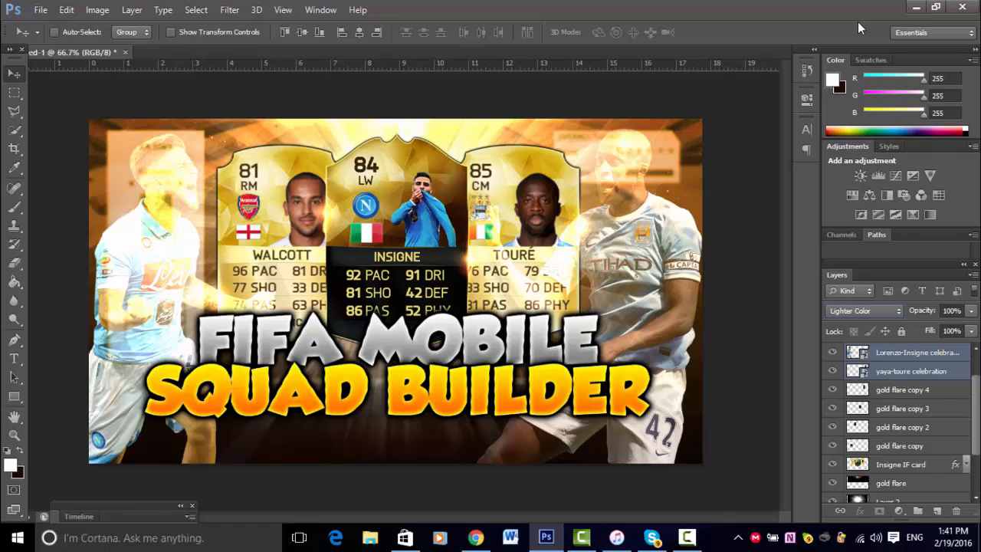
pyautogui.press('Down')
pyautogui.press('Down')
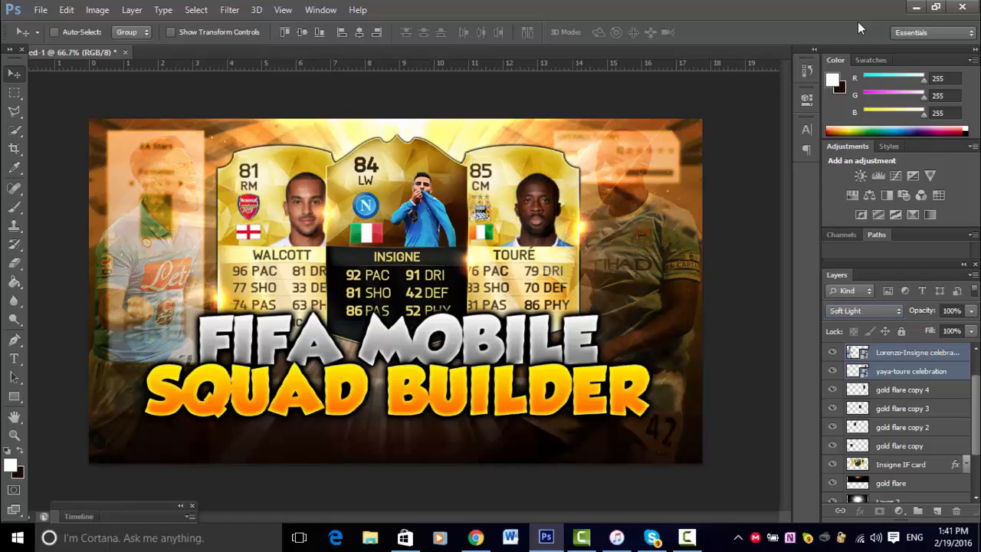
pyautogui.press('Down')
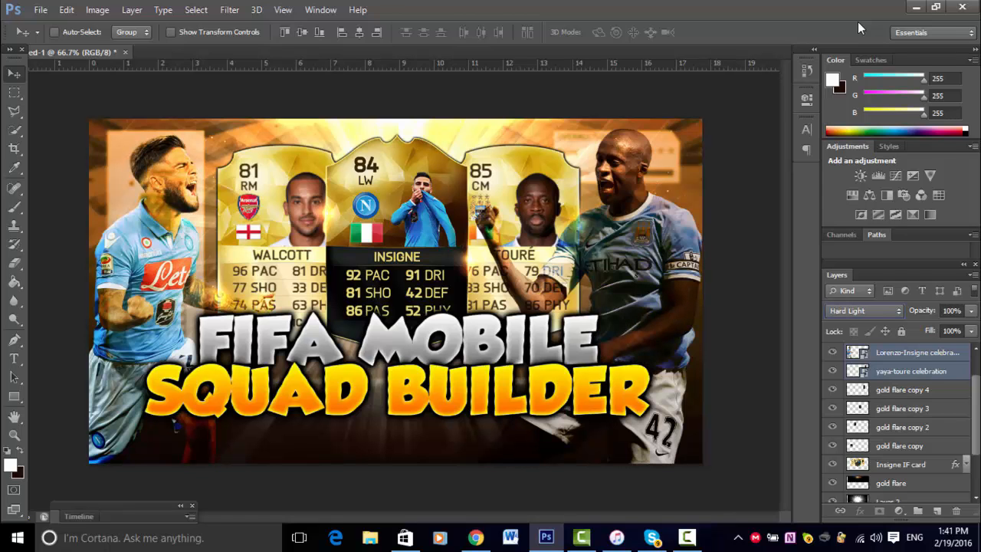
pyautogui.press('Up')
pyautogui.press('Up')
pyautogui.press('Up')
pyautogui.press('Up')
pyautogui.press('Up')
pyautogui.press('Up')
pyautogui.press('Up')
pyautogui.press('Up')
pyautogui.press('Up')
pyautogui.press('Up')
pyautogui.press('Up')
pyautogui.press('Up')
pyautogui.press('Up')
pyautogui.press('Up')
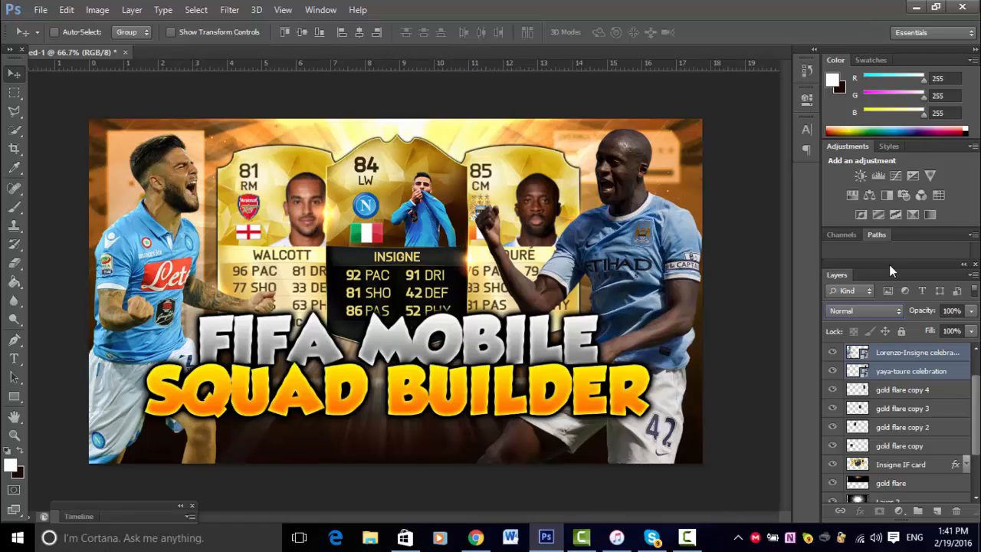
# Rasterize the yaya-toure and Lorenzo-Insigne celebration layers and desaturate each one to black and white.
pyautogui.rightClick(888, 370)
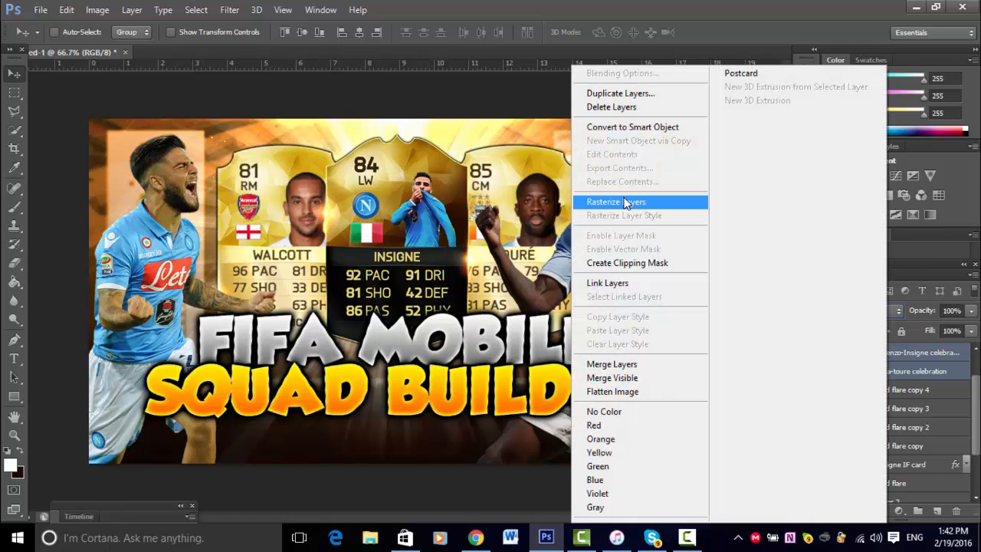
pyautogui.click(623, 203)
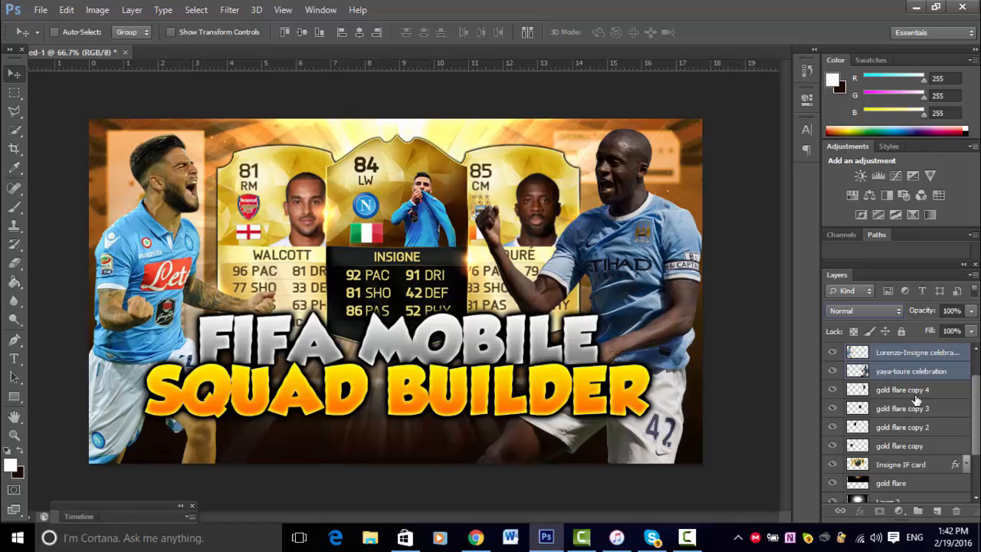
pyautogui.click(913, 370)
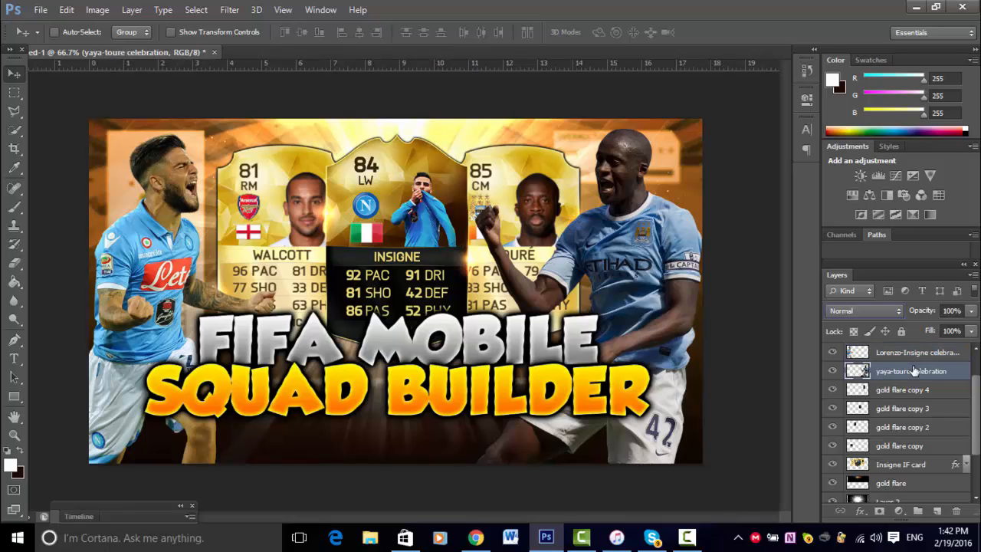
pyautogui.hotkey('ctrl', 'shift', 'u')
pyautogui.click(935, 355)
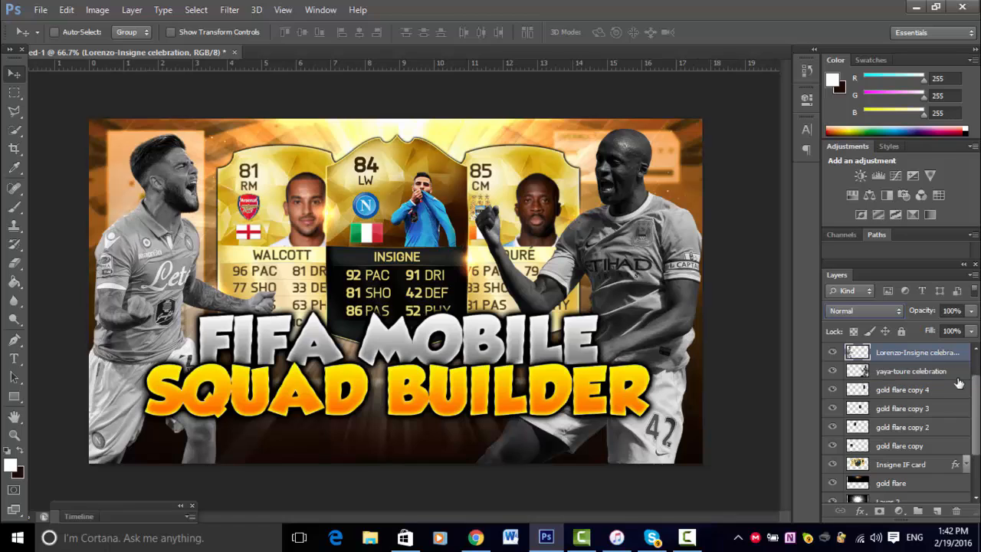
# Move both player celebration layers together in the layer stack to between Layer 1 and layer texture 1.
pyautogui.keyDown('shift'); pyautogui.click(939, 370); pyautogui.keyUp('shift')
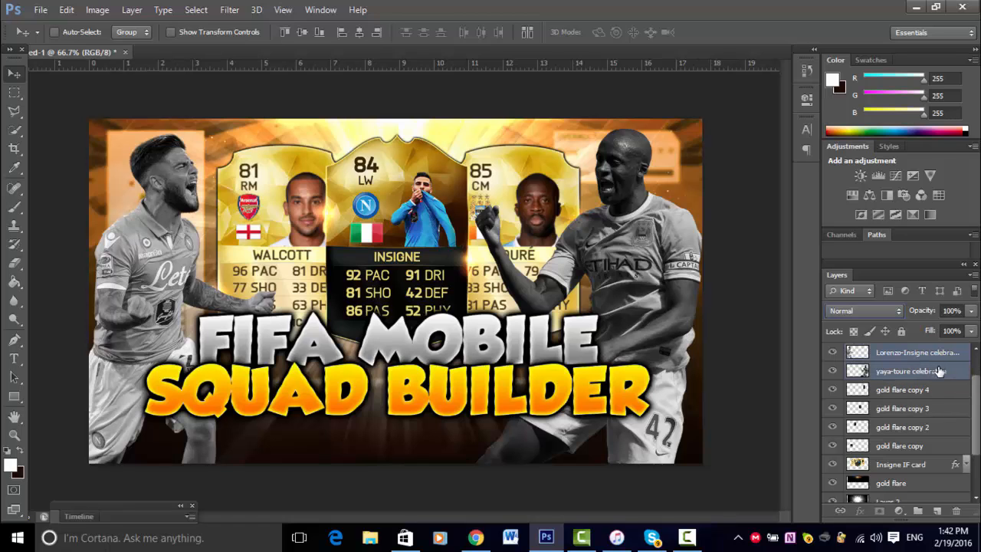
pyautogui.moveTo(941, 372); pyautogui.dragTo(915, 460)
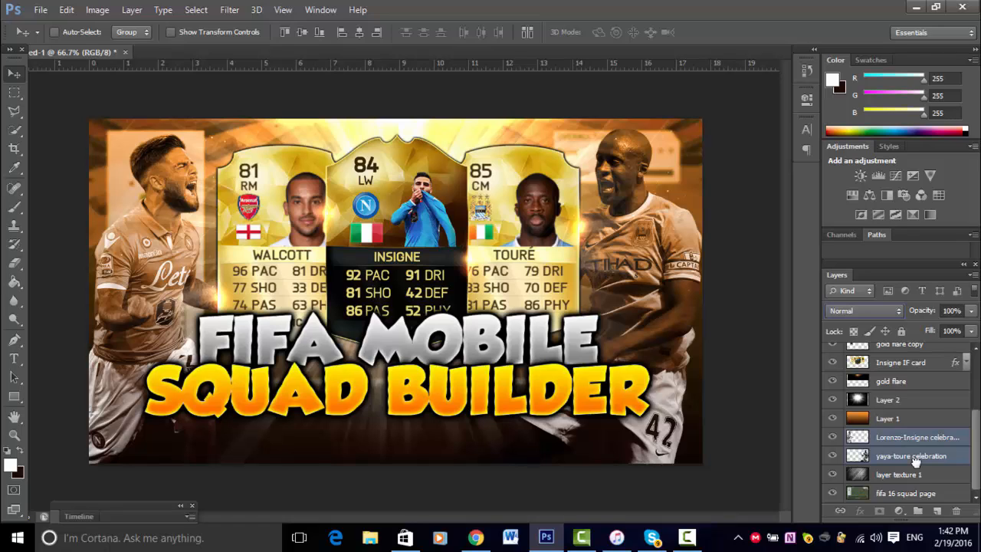